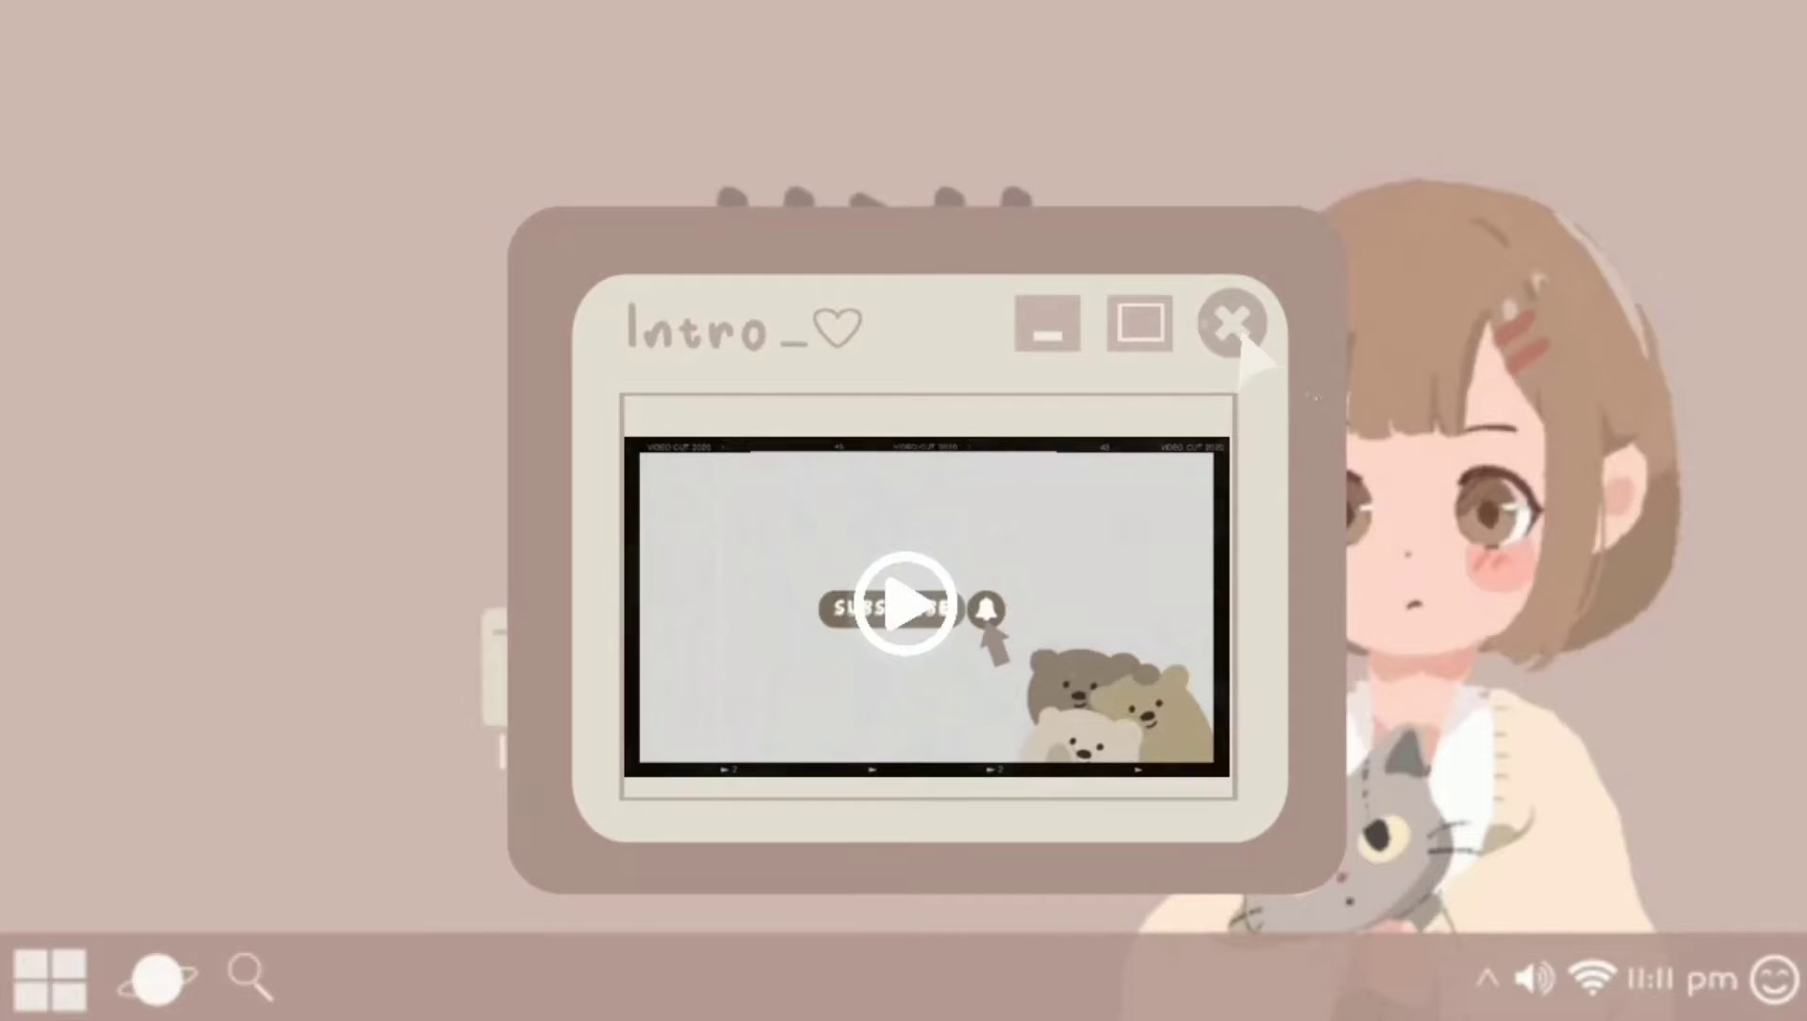
{"action": "left_click", "coordinate": [1231, 325]}
{"action": "double_click", "coordinate": [828, 726]}
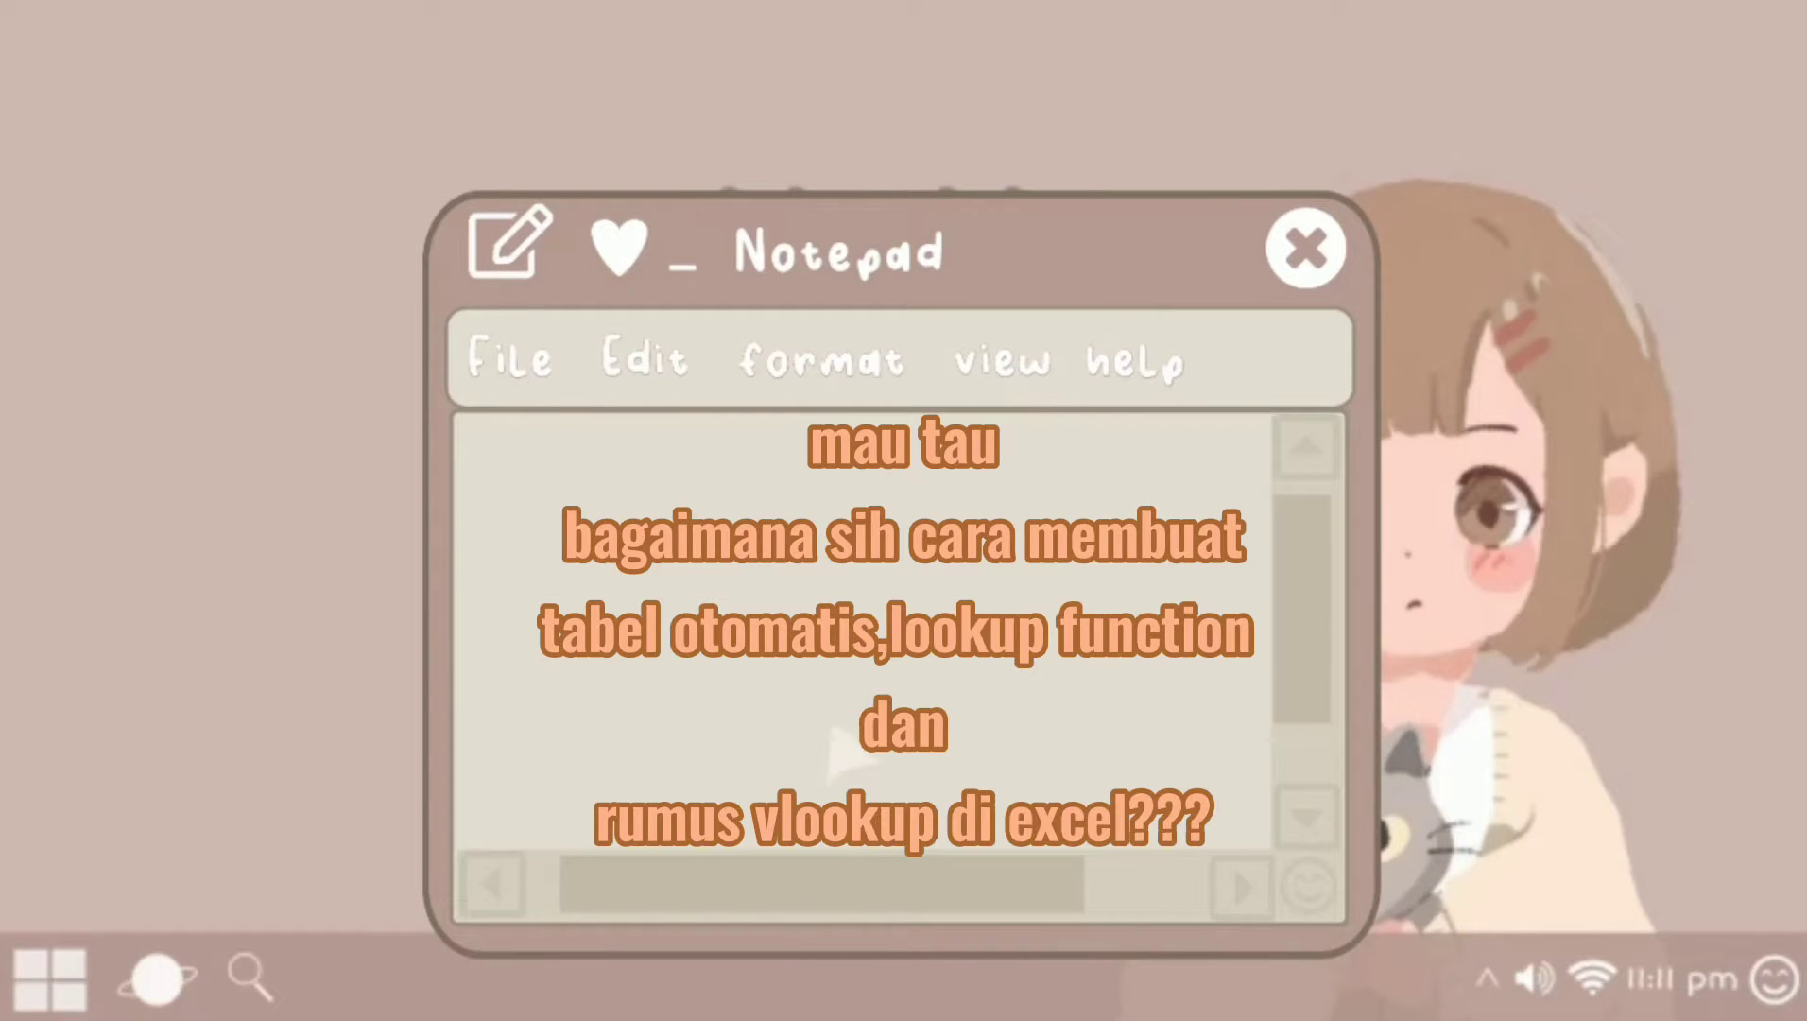
{"action": "left_click", "coordinate": [1302, 249]}
{"action": "double_click", "coordinate": [1125, 732]}
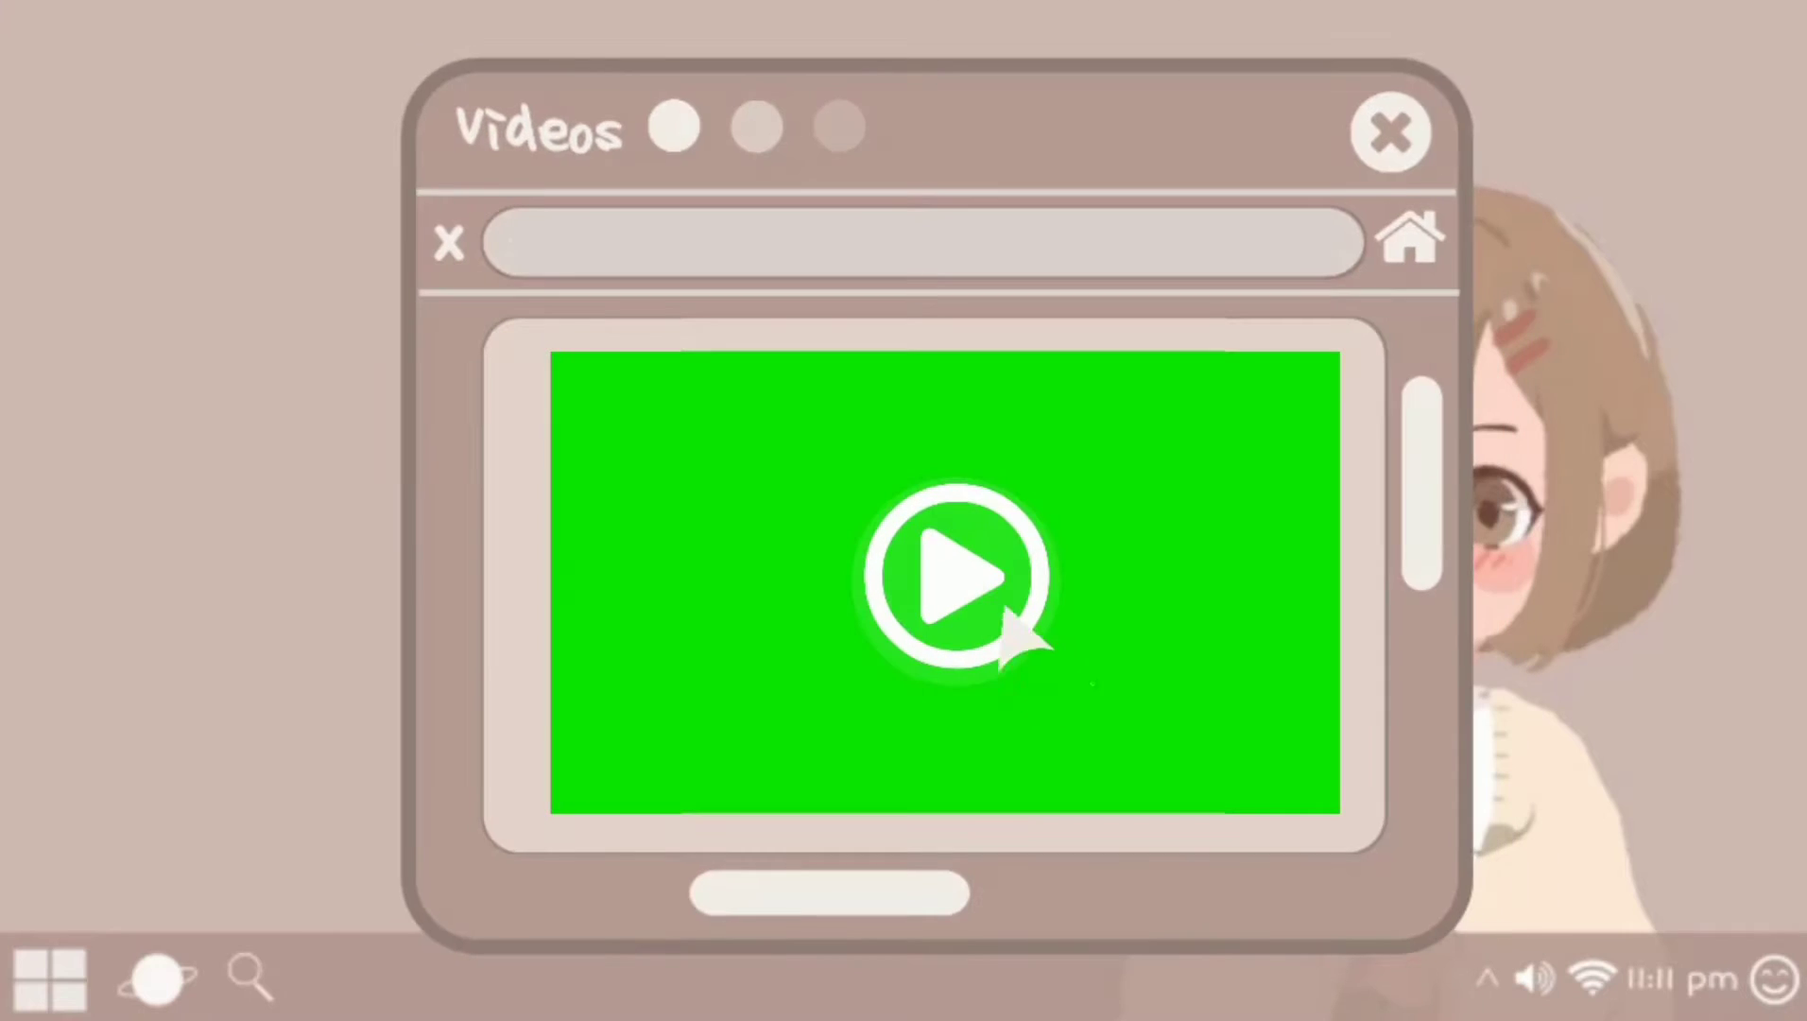
{"action": "left_click", "coordinate": [948, 585]}
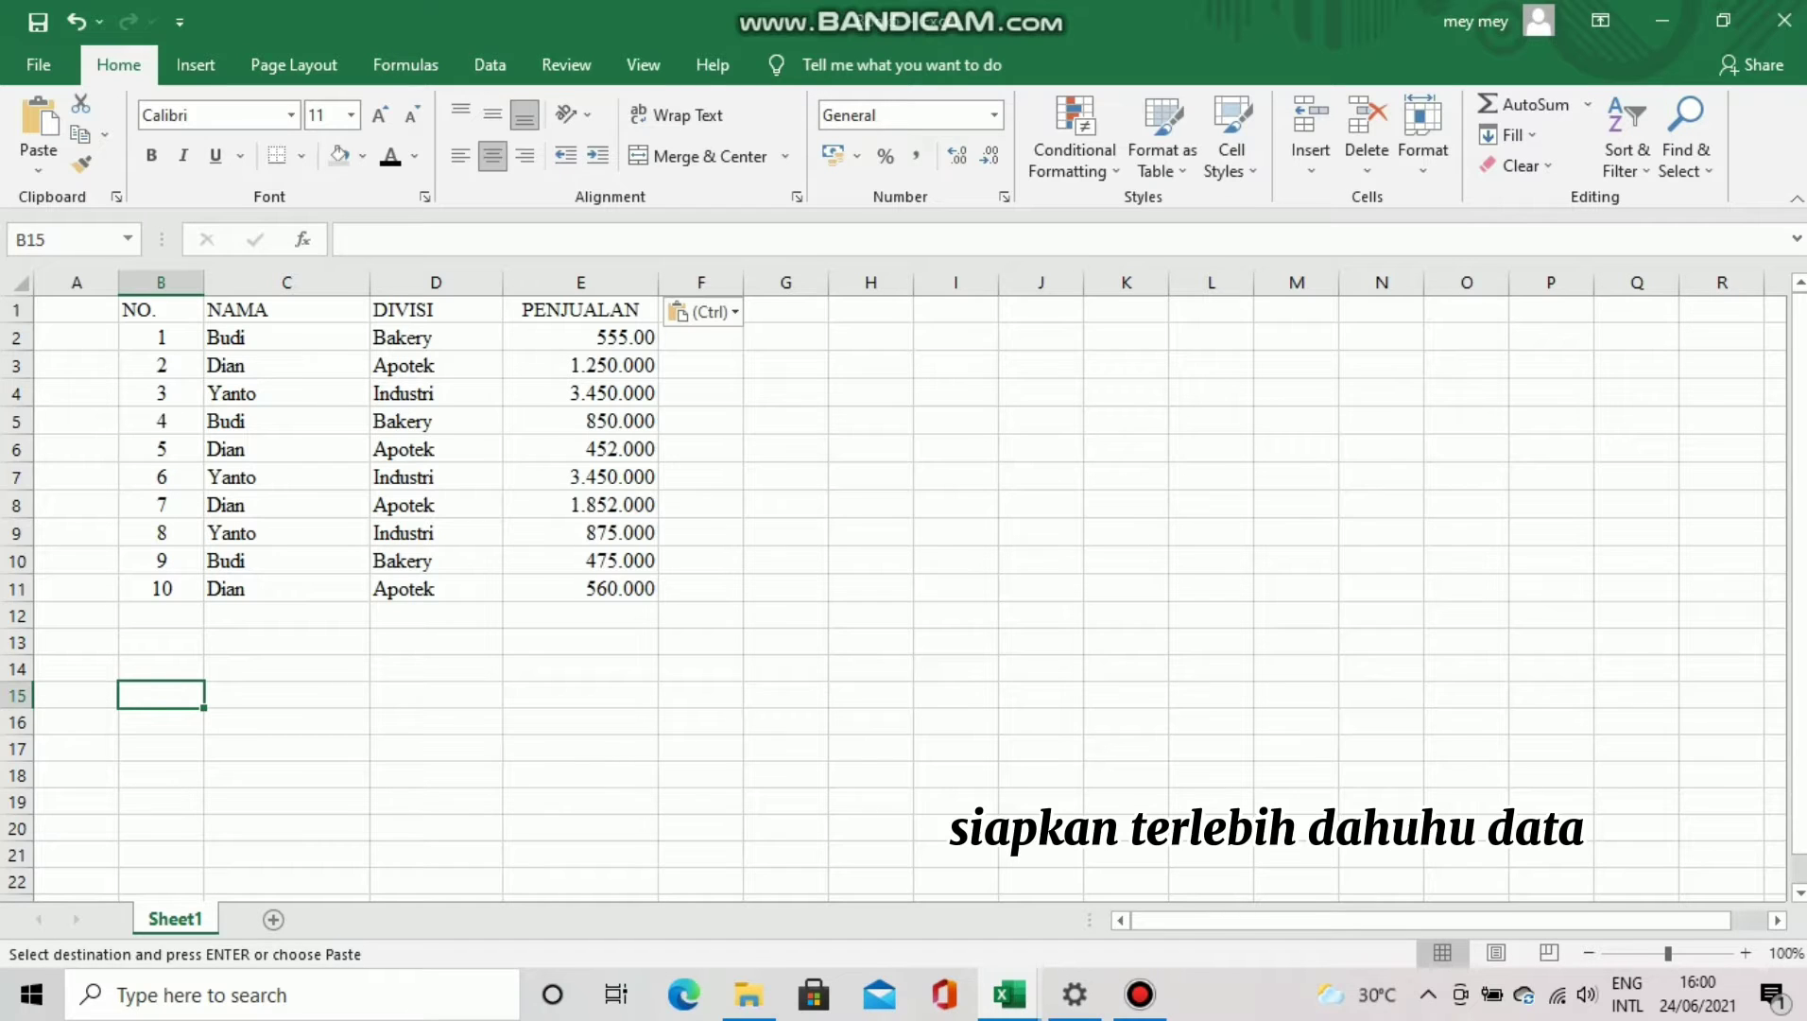
- Format the range B1:E11 as a table with a blue medium style, keeping the first row as headers
{"action": "left_click_drag", "start_coordinate": [160, 310], "coordinate": [595, 589]}
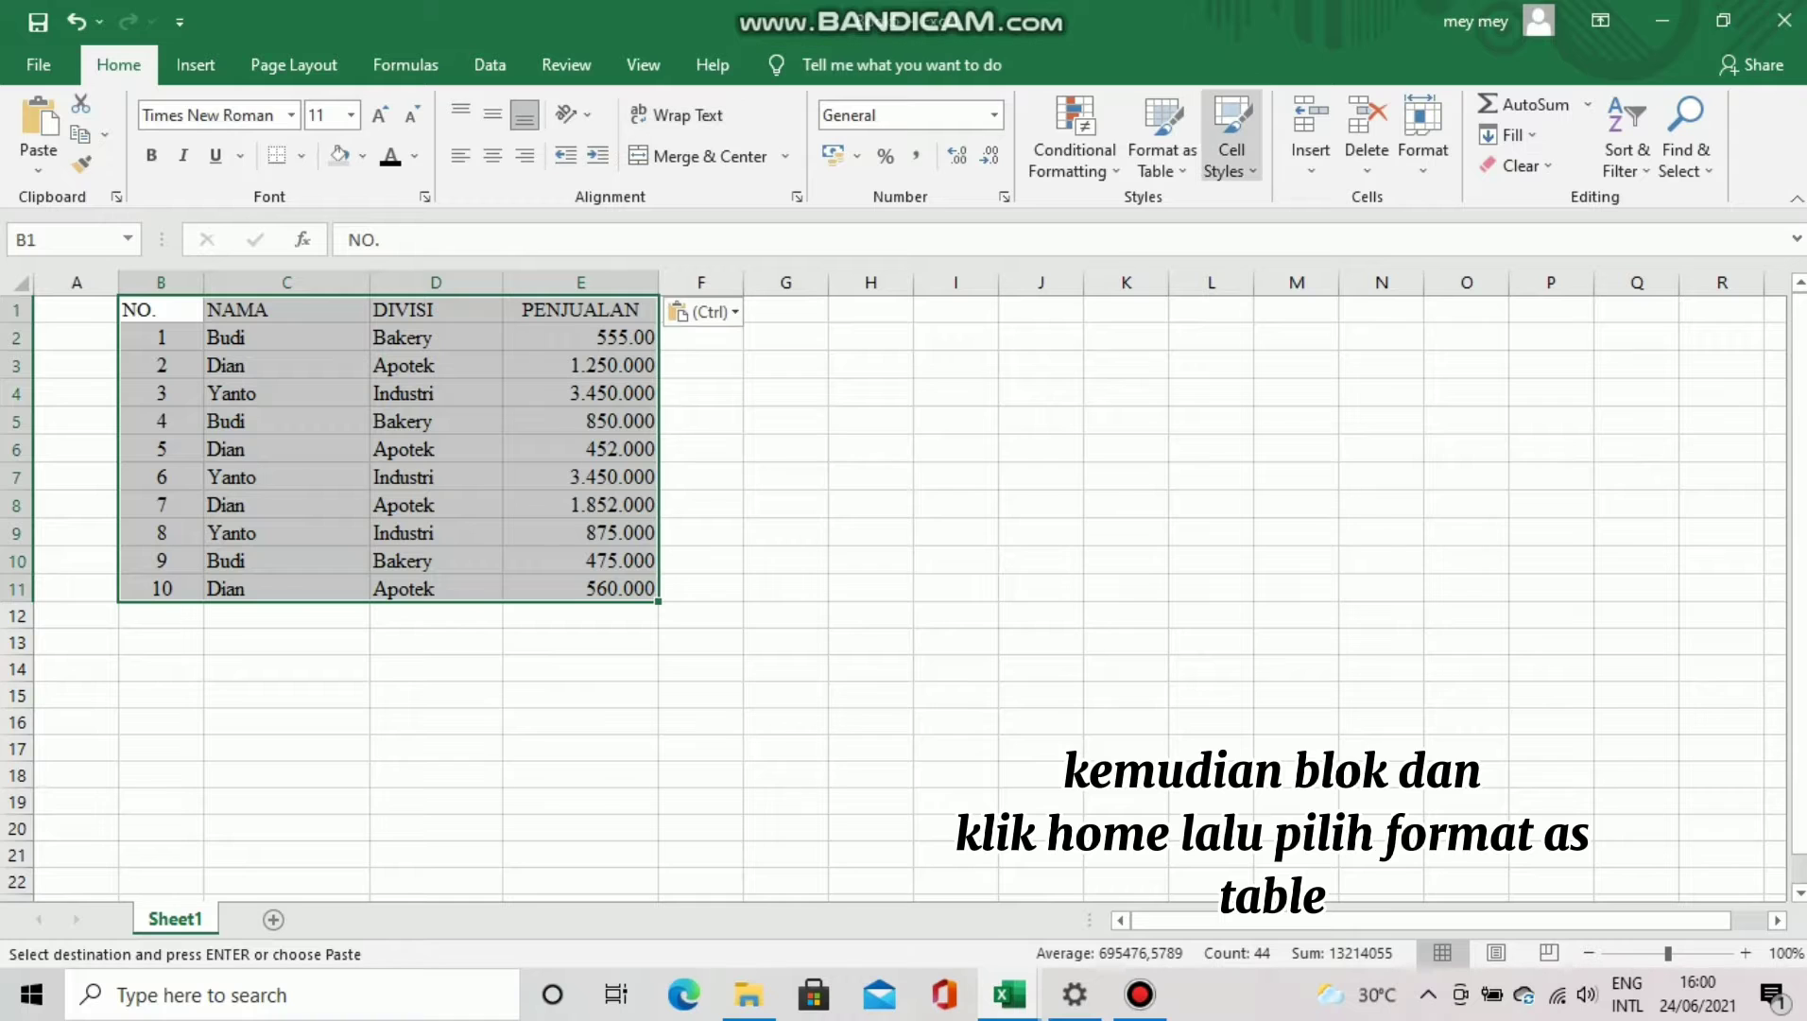
{"action": "left_click", "coordinate": [1162, 137]}
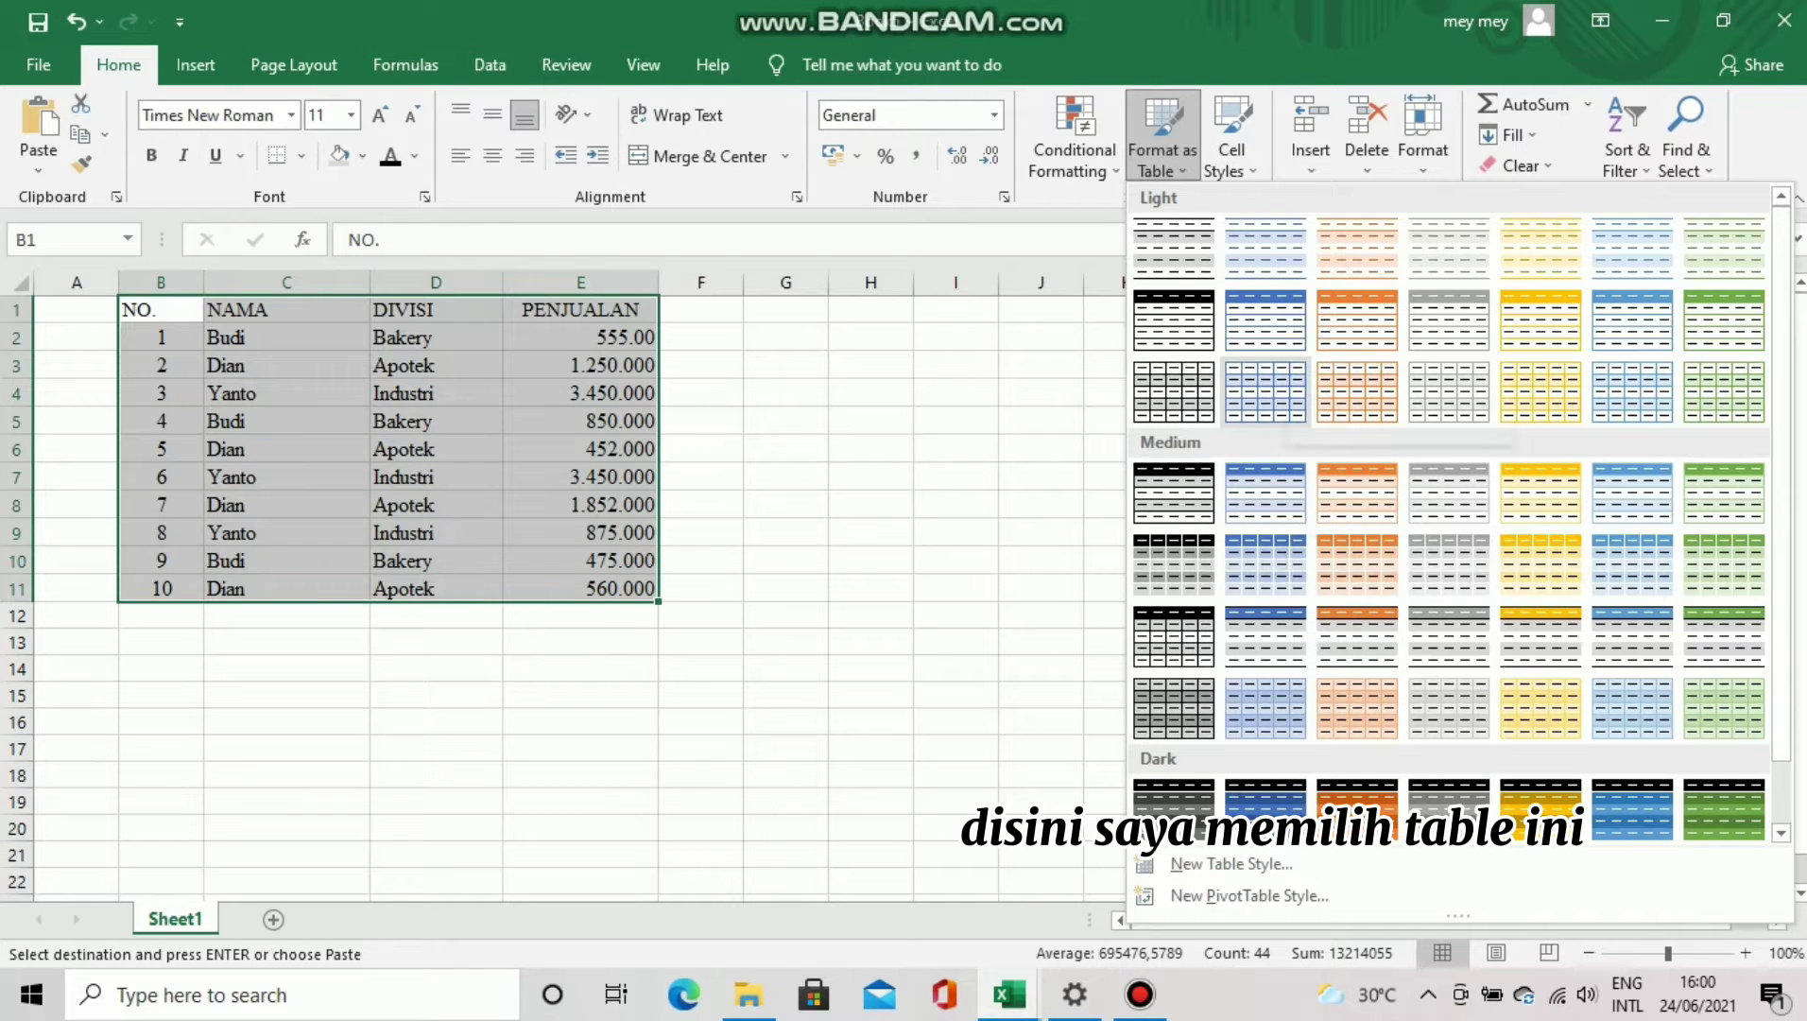
{"action": "left_click", "coordinate": [1266, 564]}
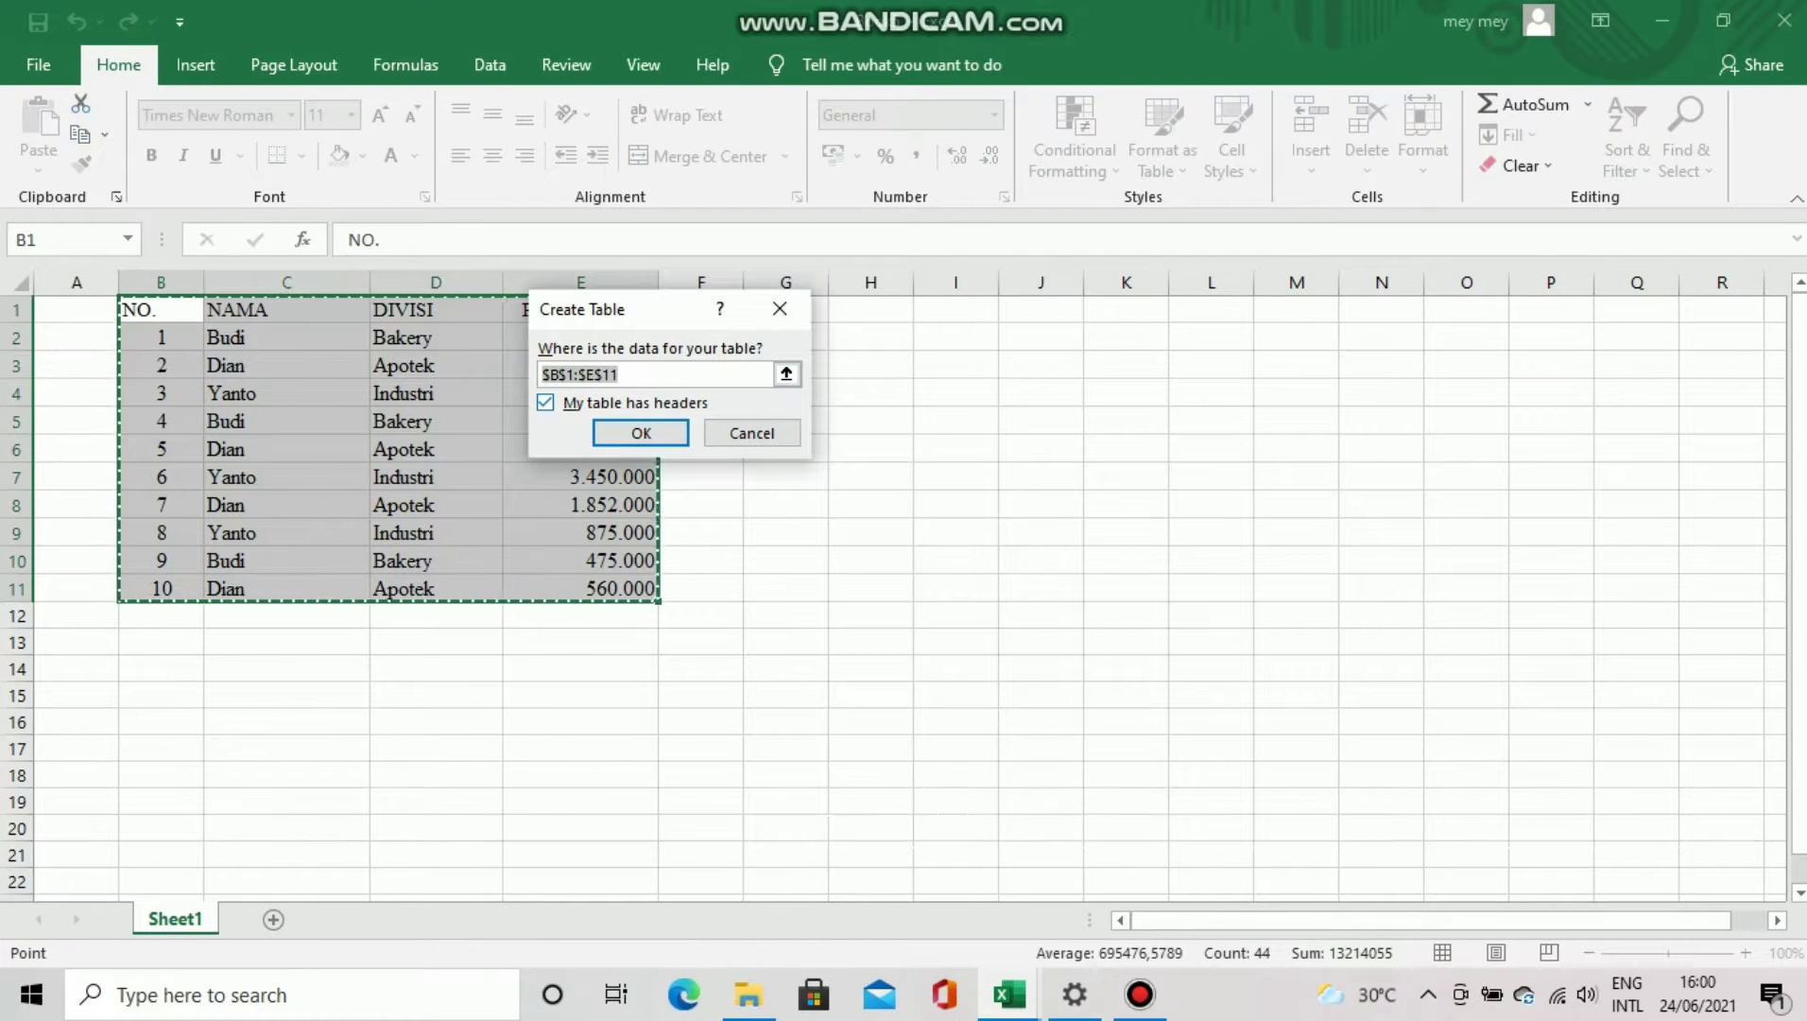
{"action": "left_click", "coordinate": [545, 403]}
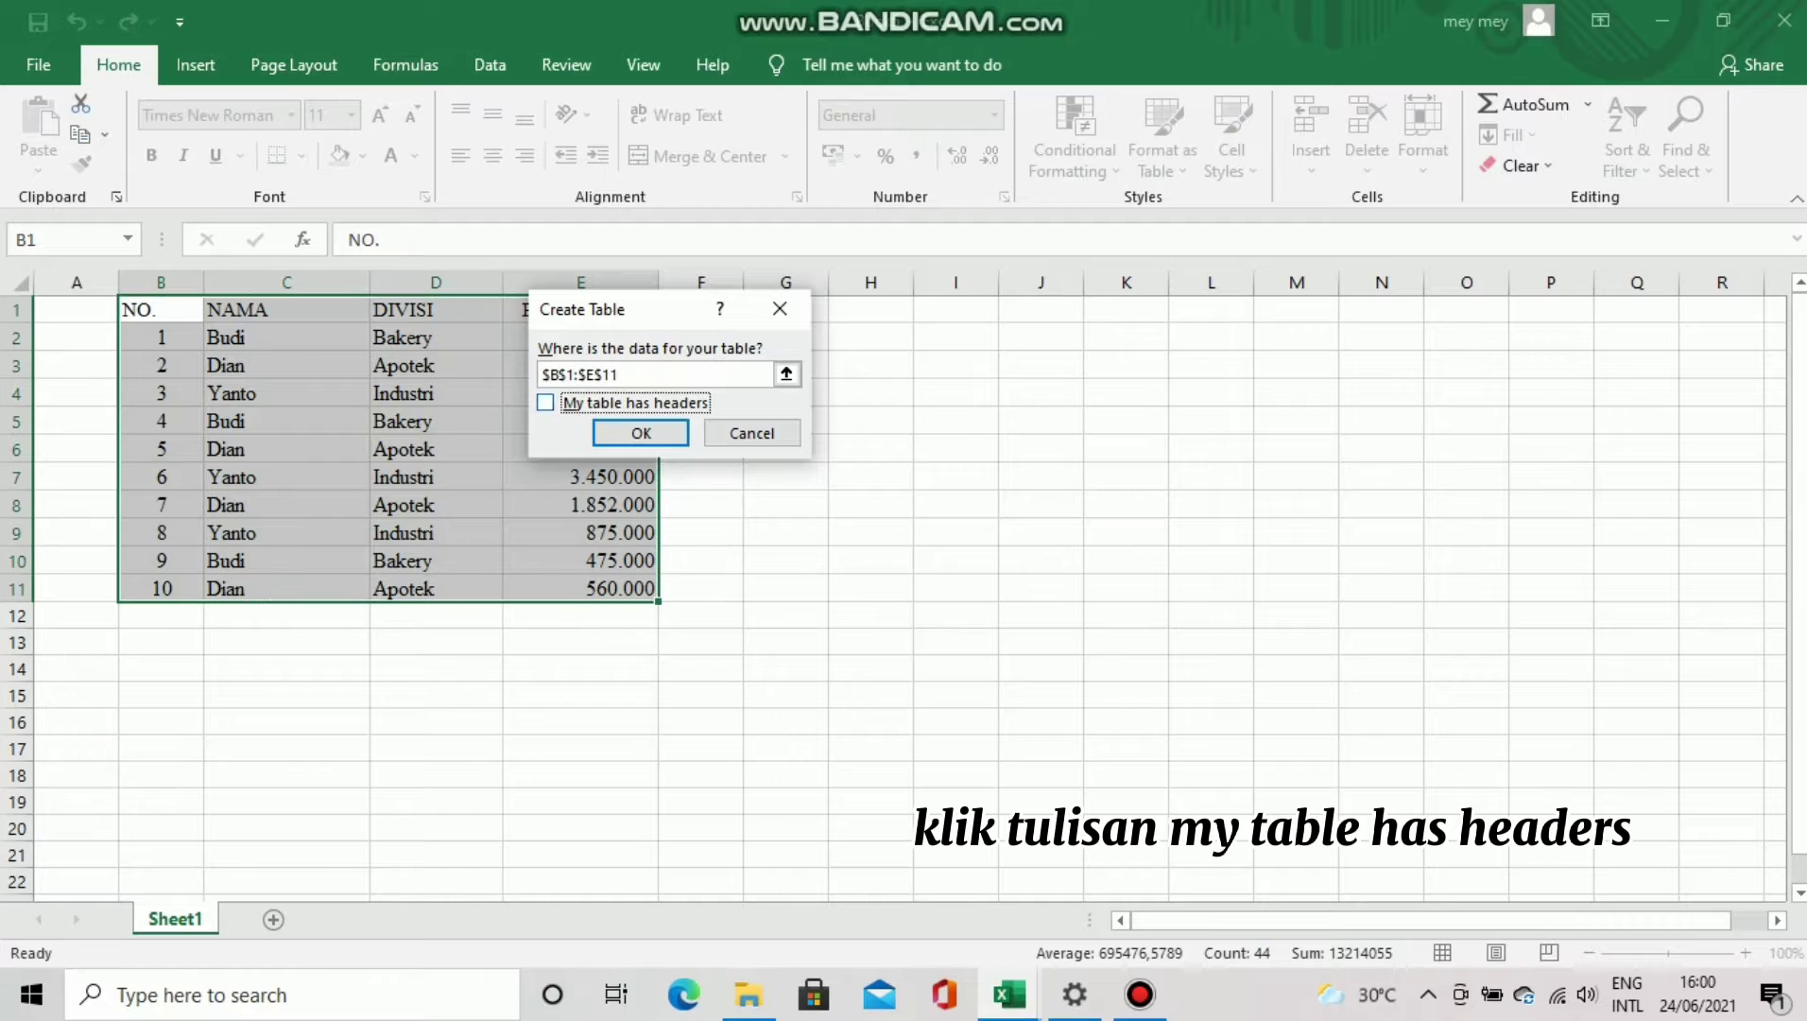
{"action": "left_click", "coordinate": [546, 403]}
{"action": "key", "text": "Return"}
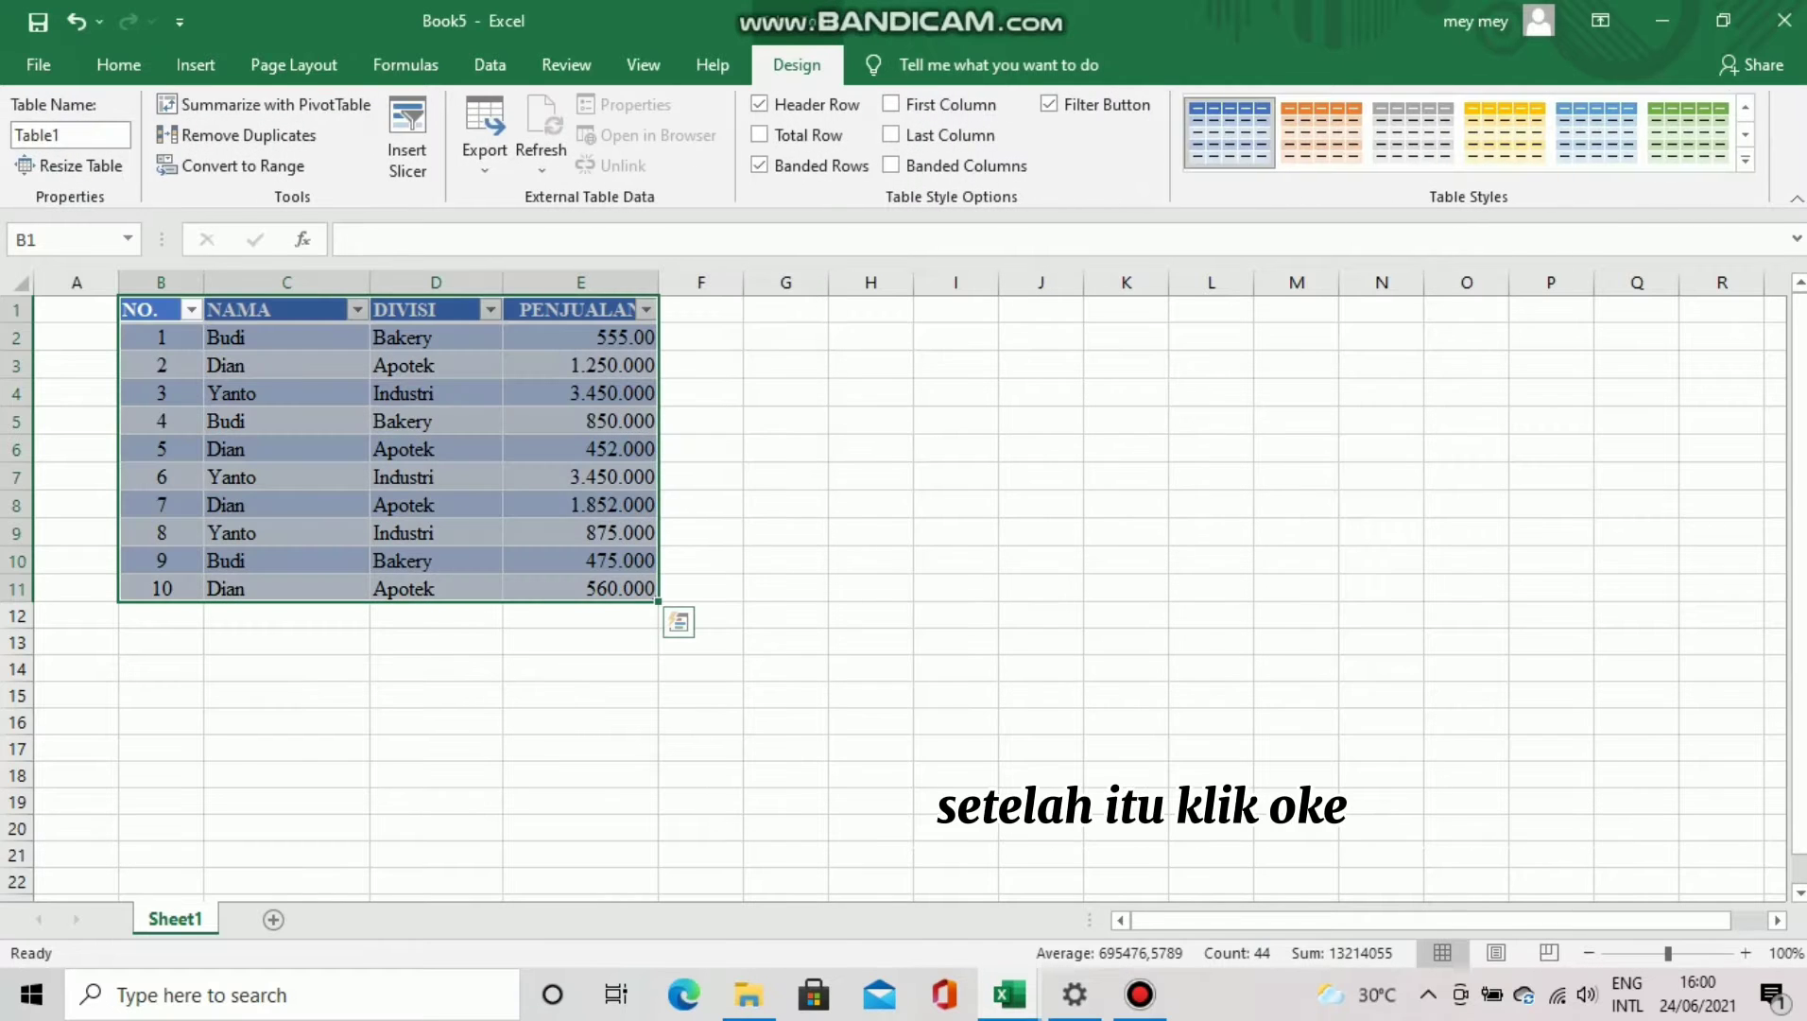
{"action": "left_click", "coordinate": [236, 394]}
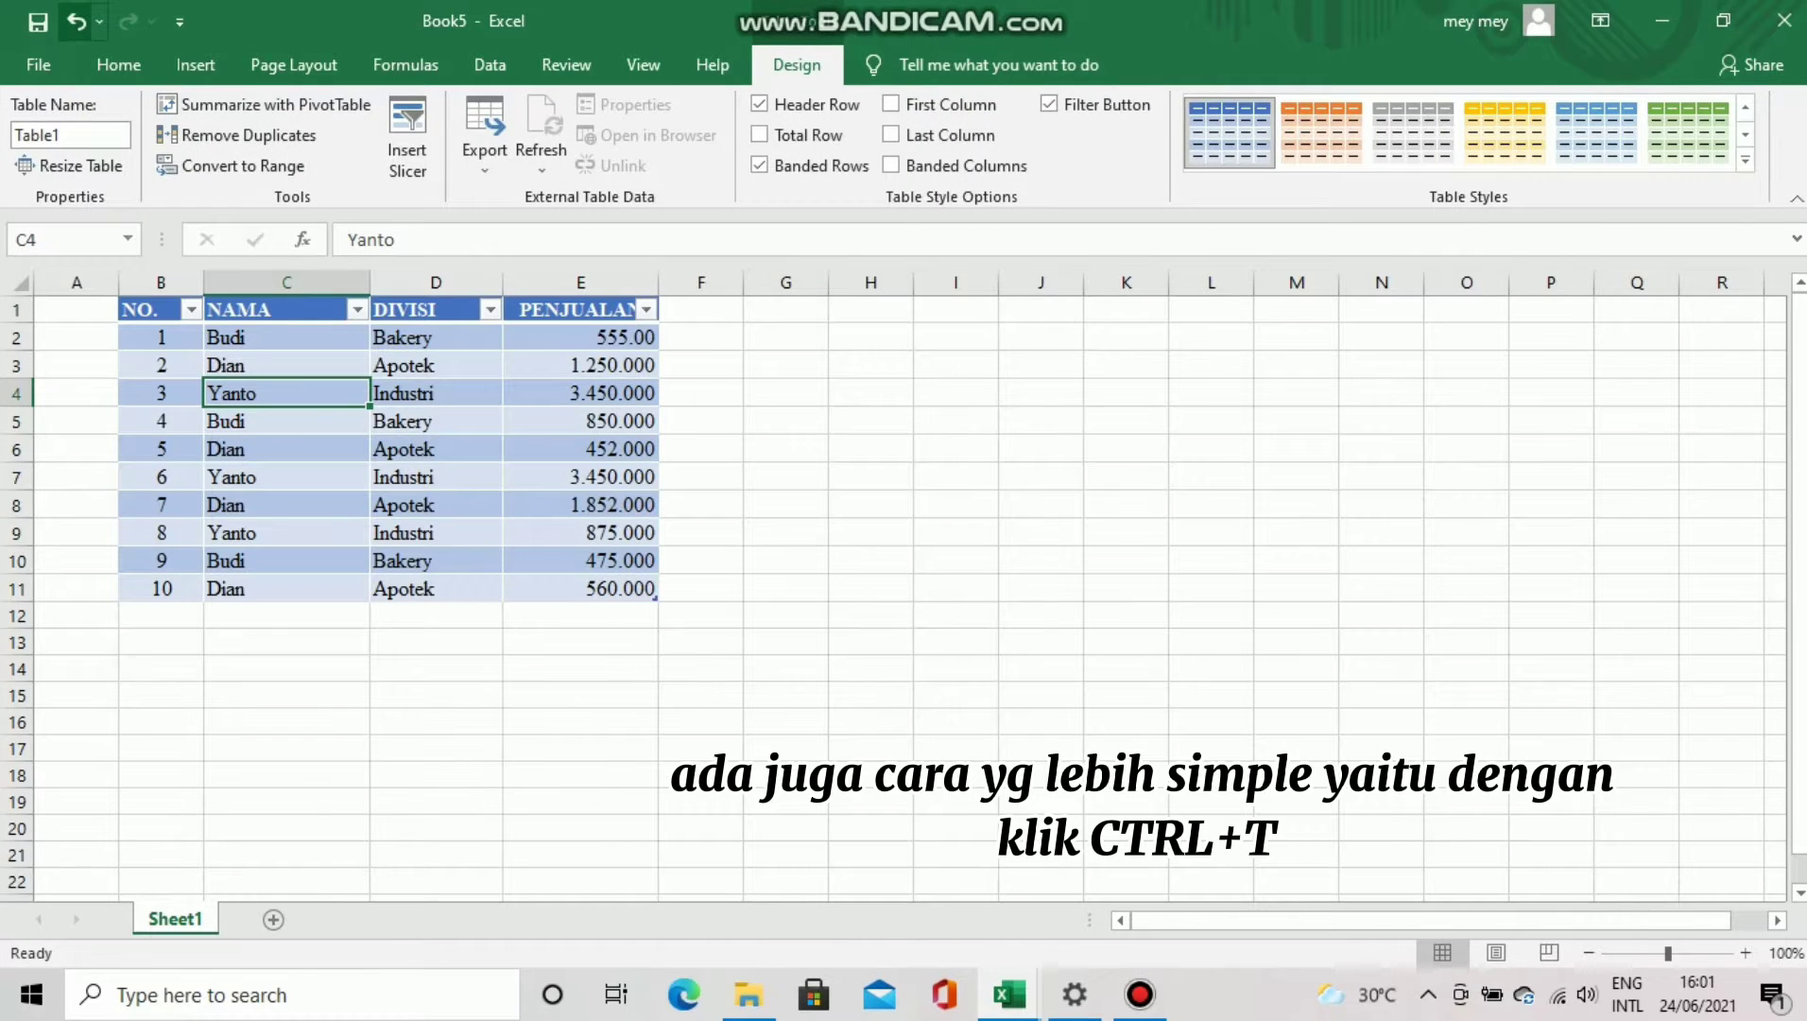
- Undo the table formatting and create a default-style table from B1:E11 with headers instead
{"action": "key", "text": "ctrl+z"}
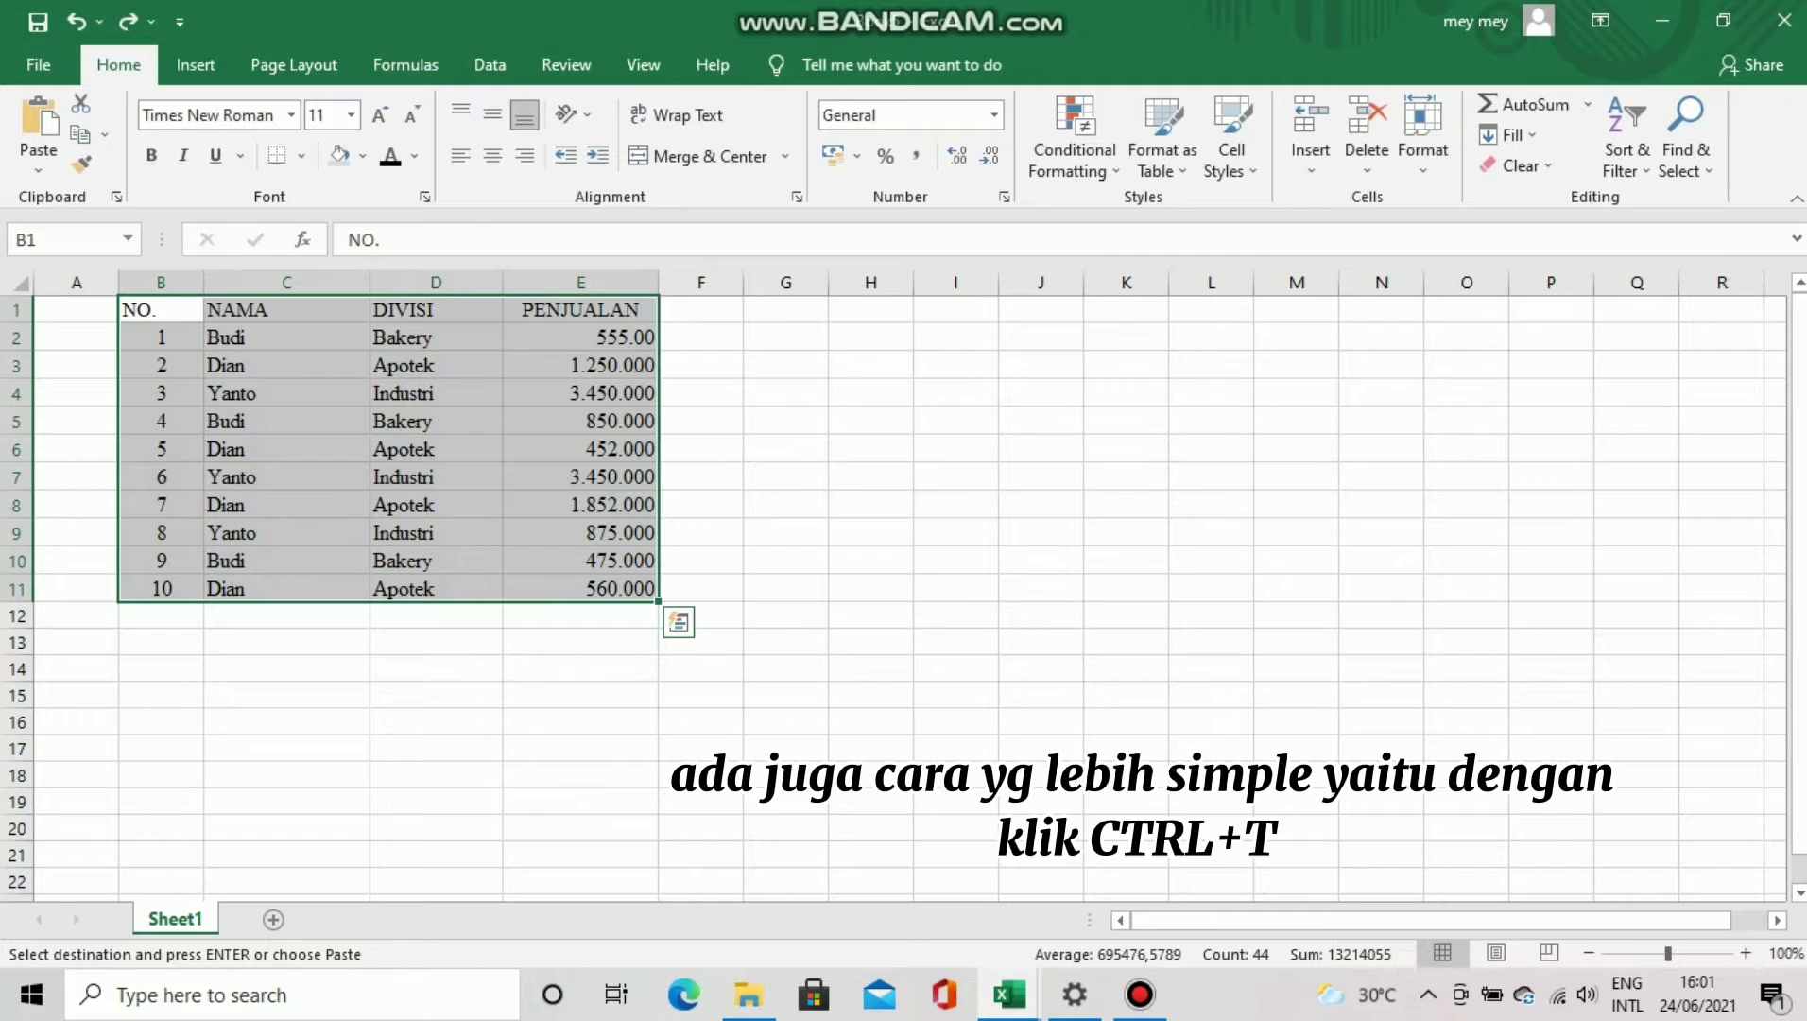
{"action": "left_click", "coordinate": [161, 310]}
{"action": "key", "text": "ctrl+t"}
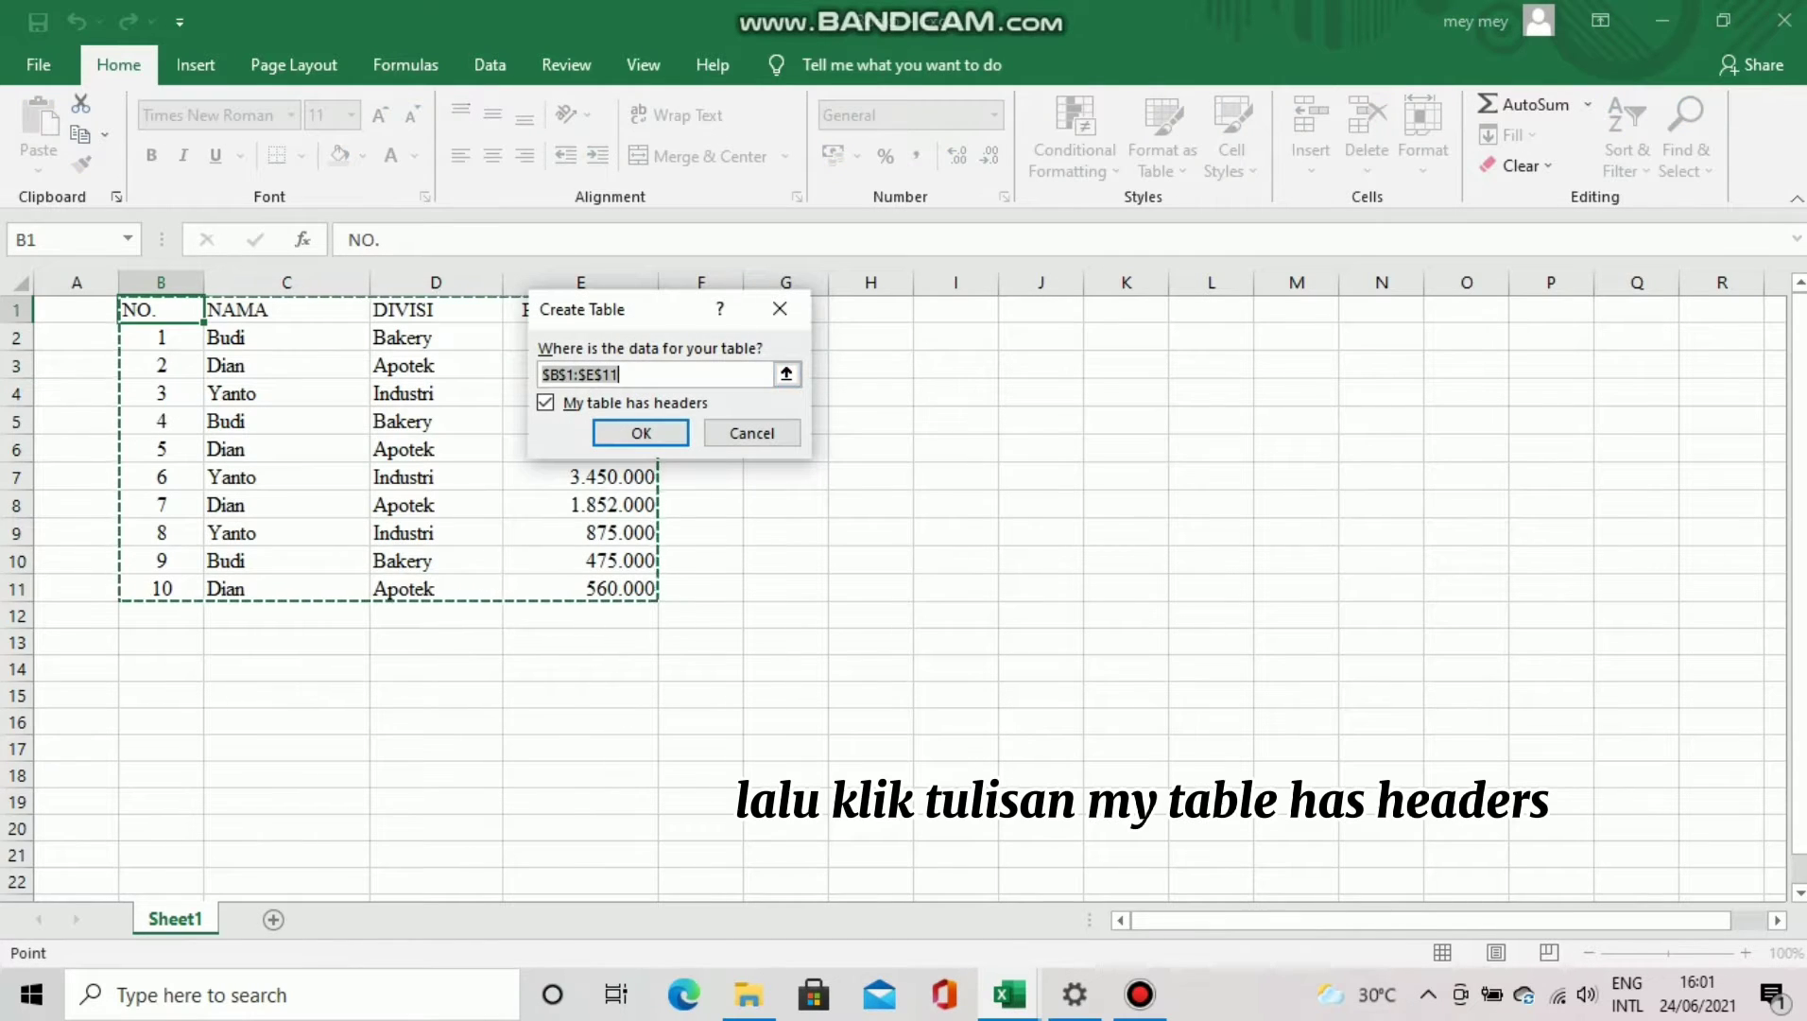
{"action": "left_click", "coordinate": [636, 403]}
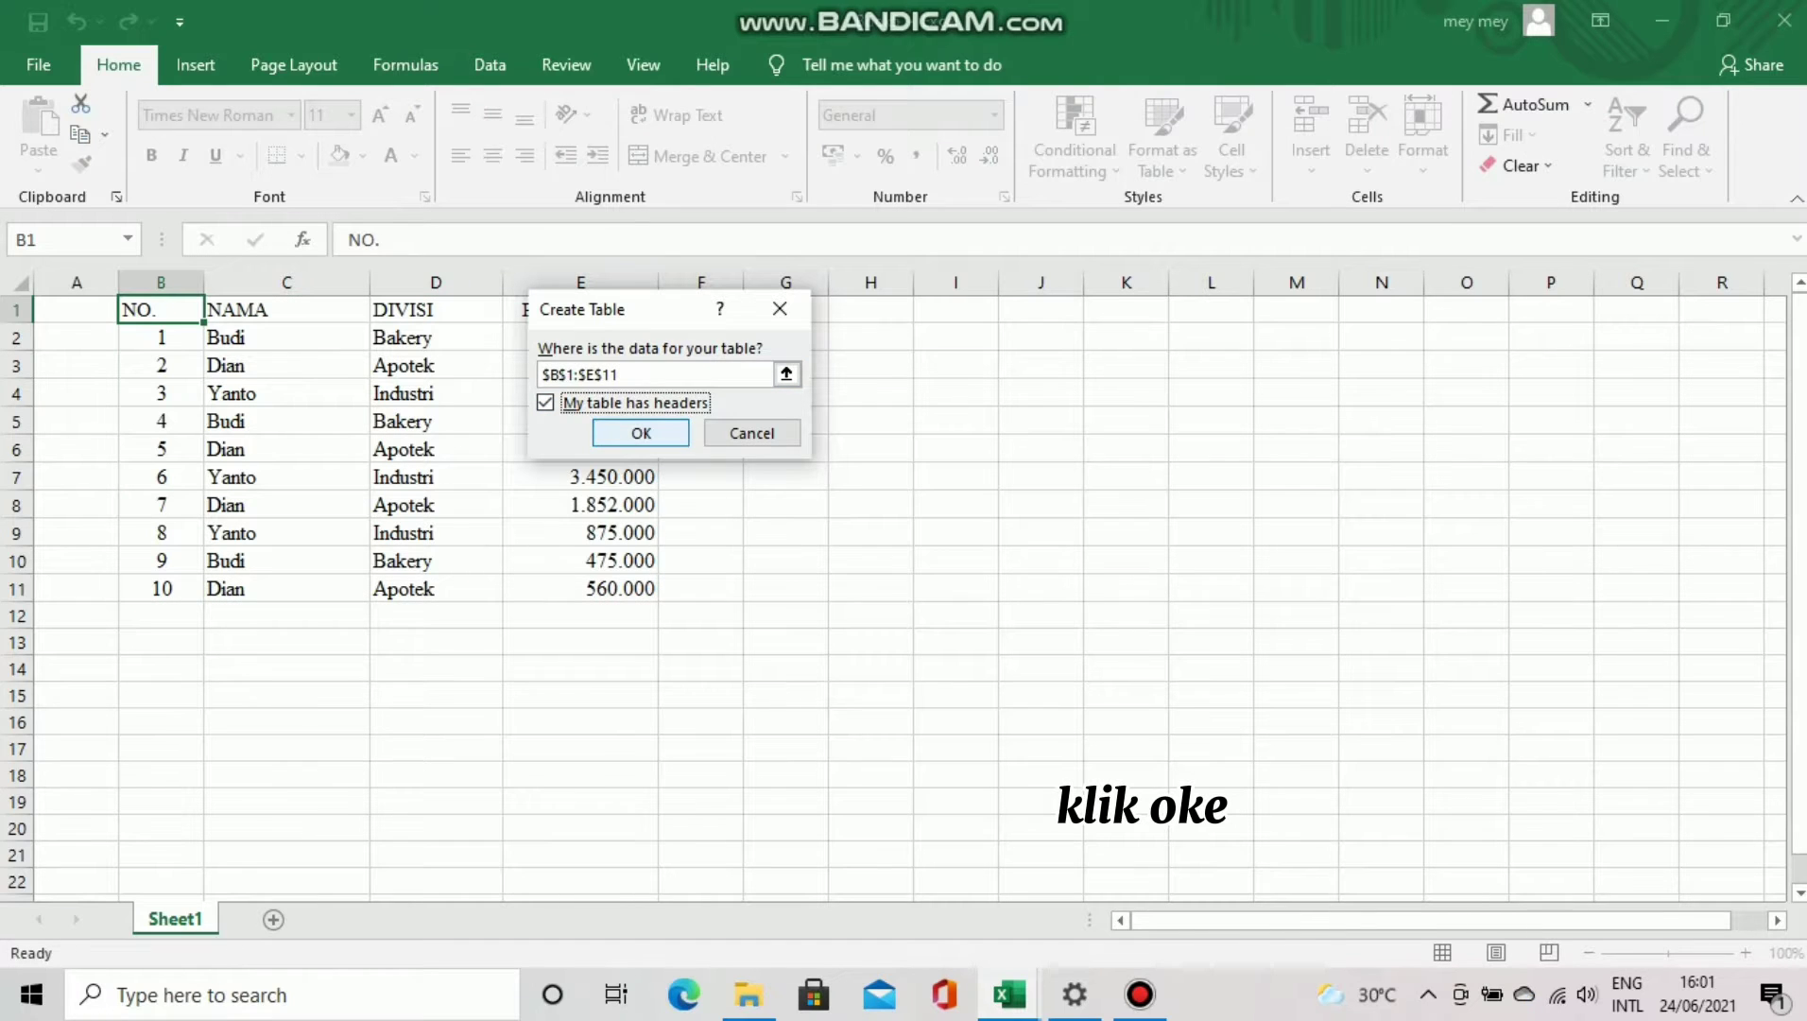
{"action": "left_click", "coordinate": [641, 433]}
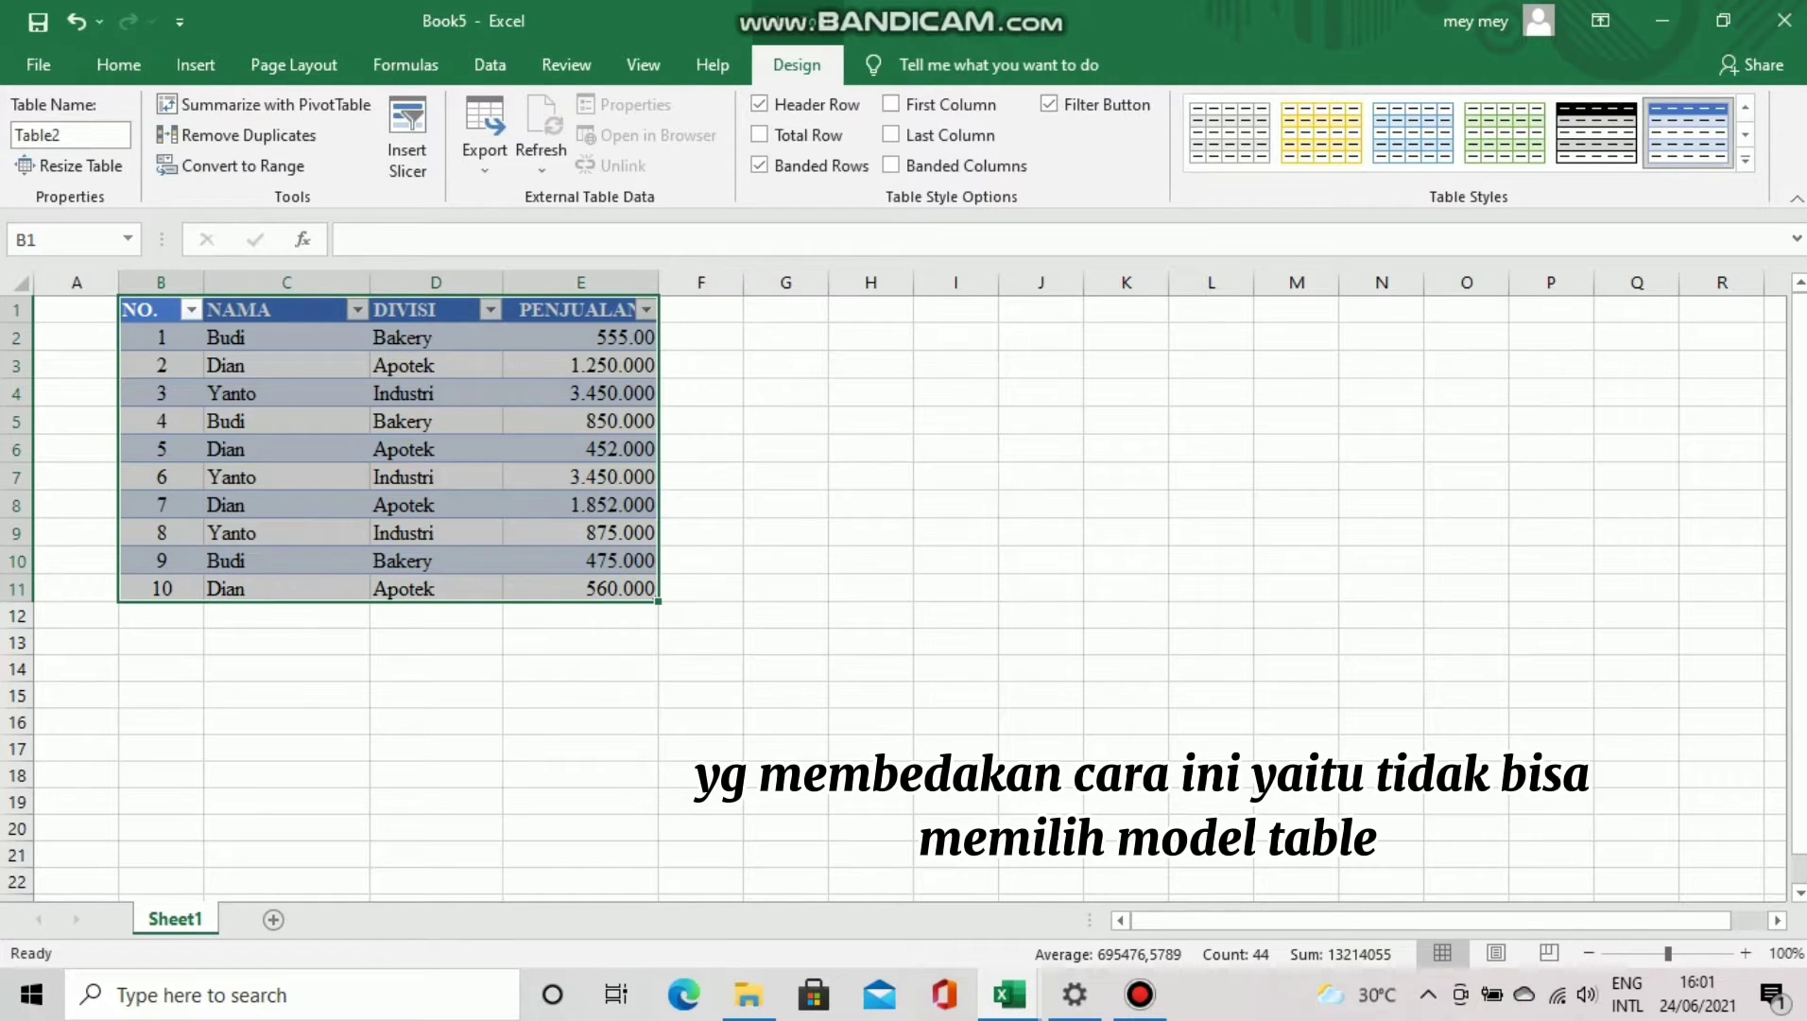
- Switch the table's header row off and on again to demonstrate the option
{"action": "left_click", "coordinate": [786, 392]}
{"action": "left_click", "coordinate": [161, 338]}
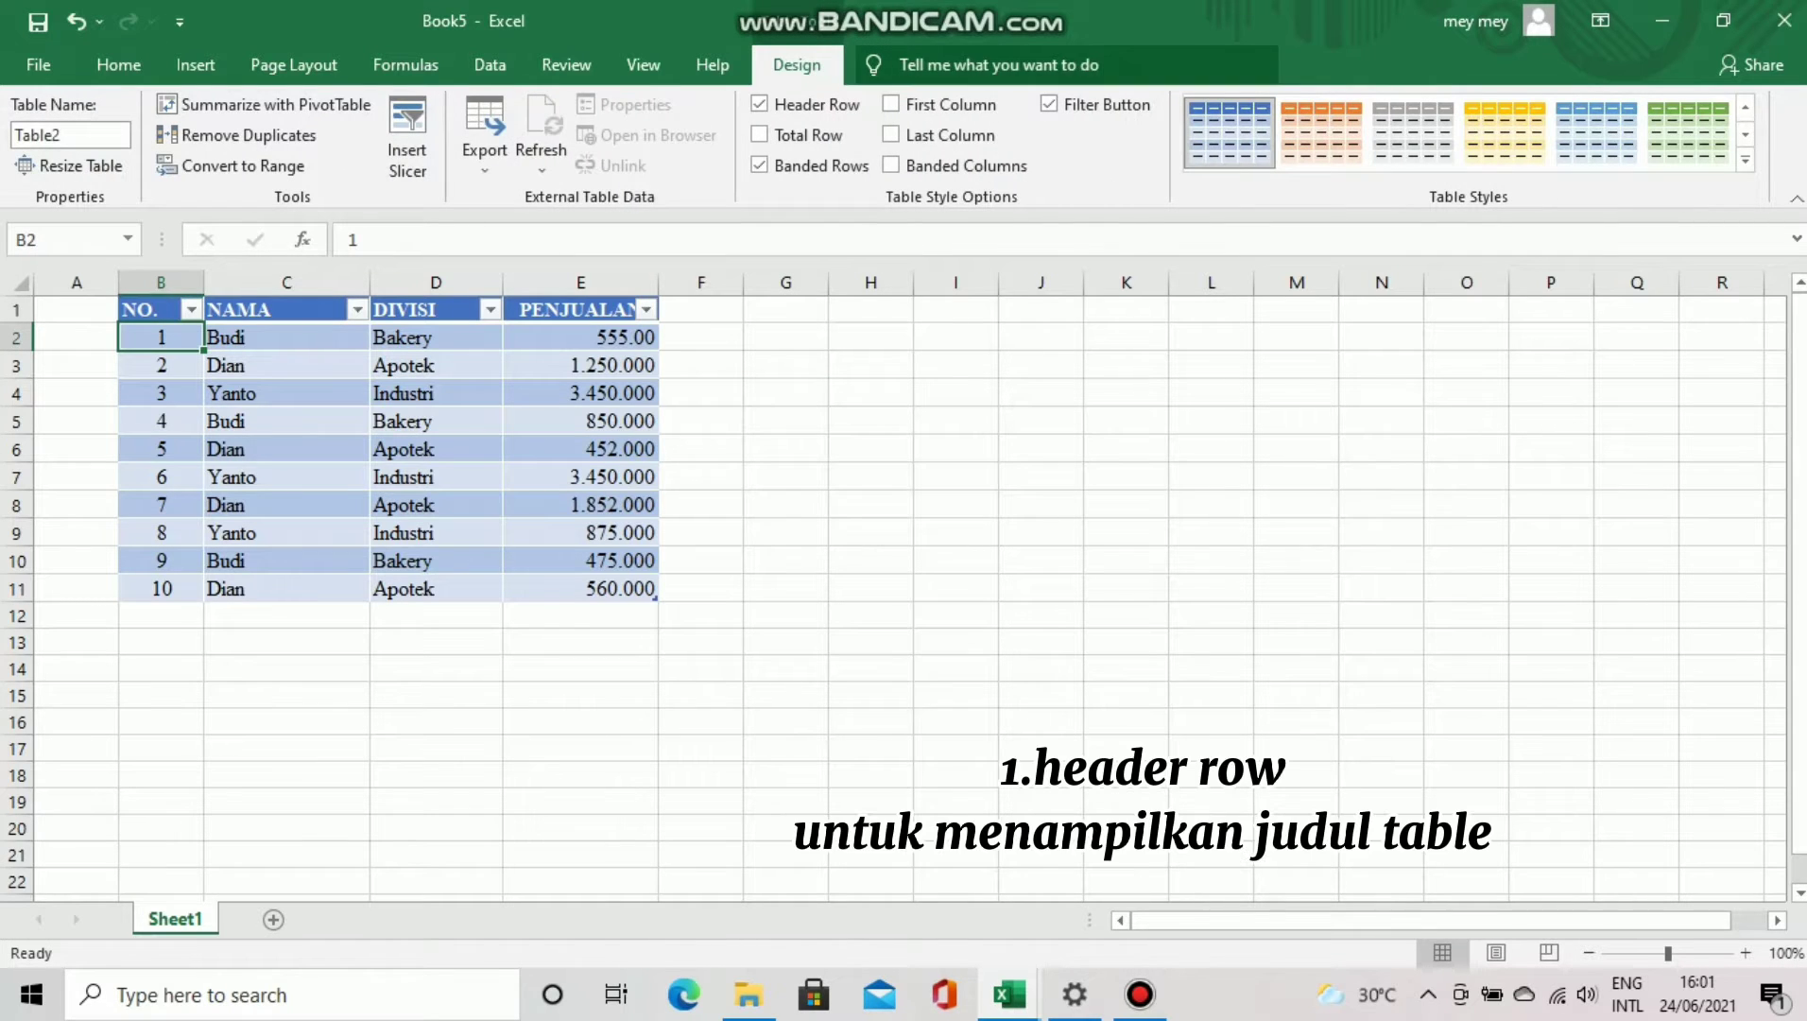
{"action": "left_click", "coordinate": [759, 104]}
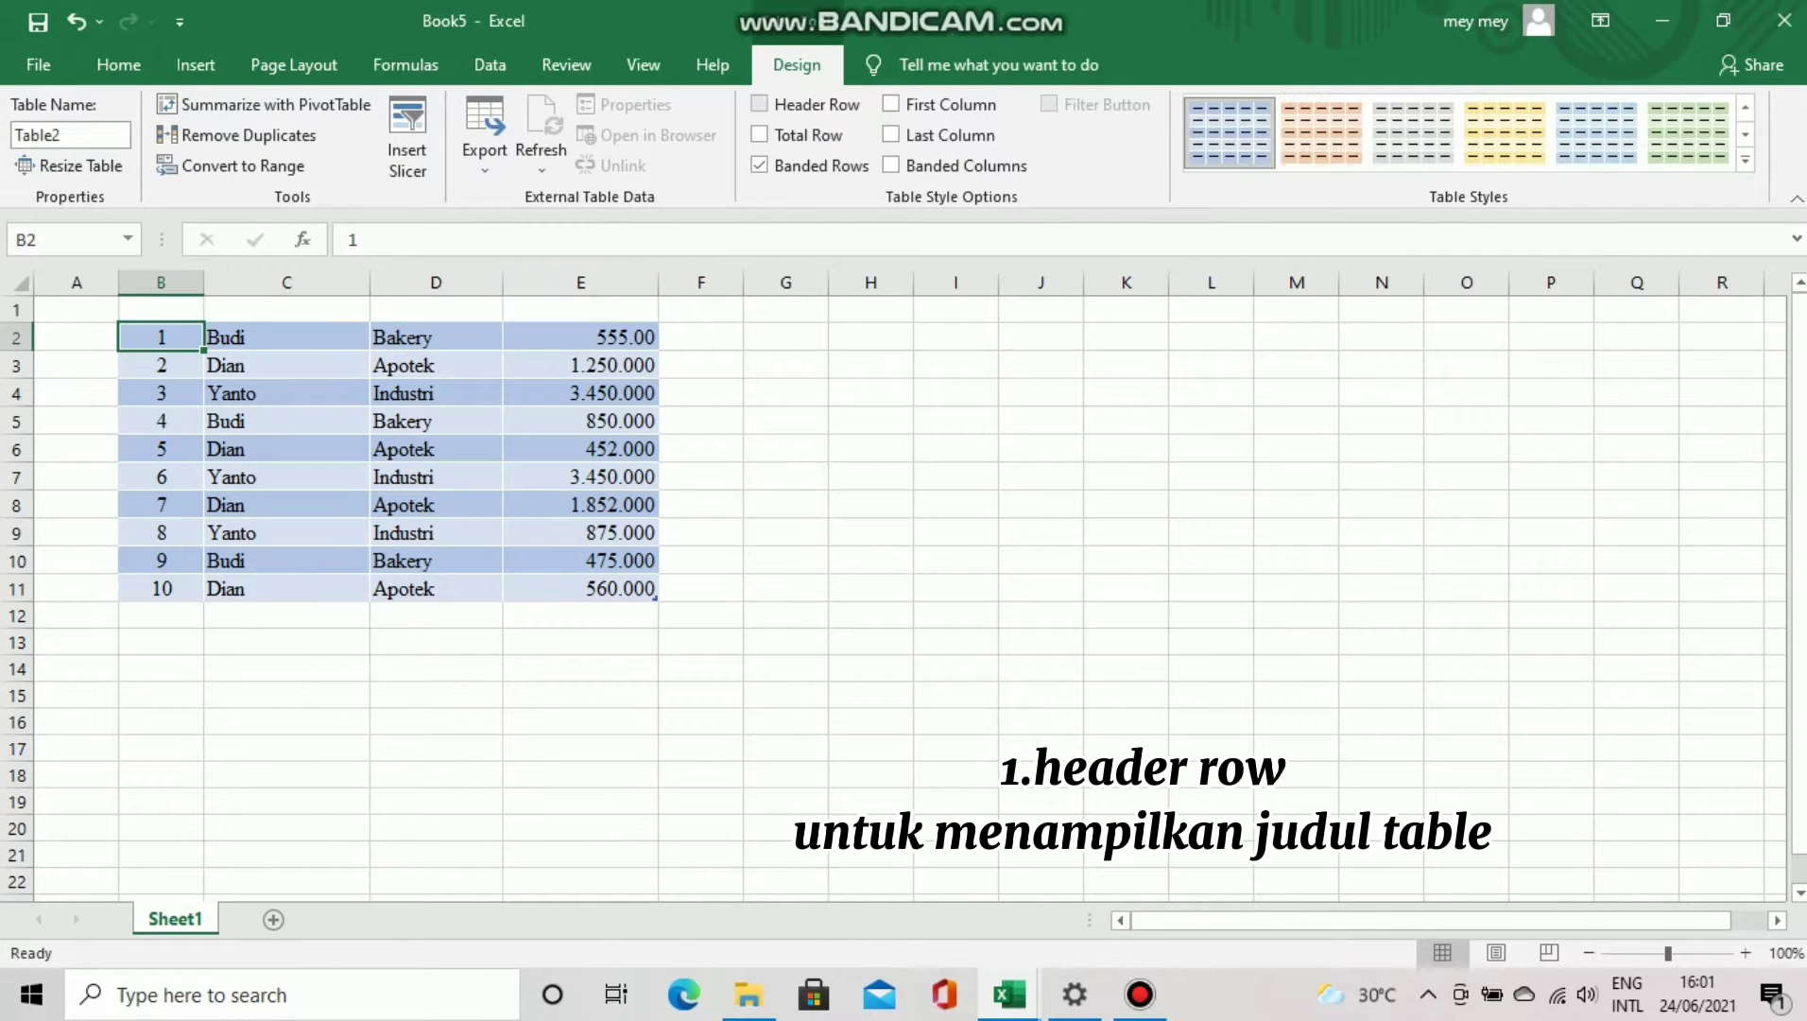
{"action": "left_click", "coordinate": [759, 104]}
{"action": "left_click", "coordinate": [759, 104]}
{"action": "left_click", "coordinate": [758, 104]}
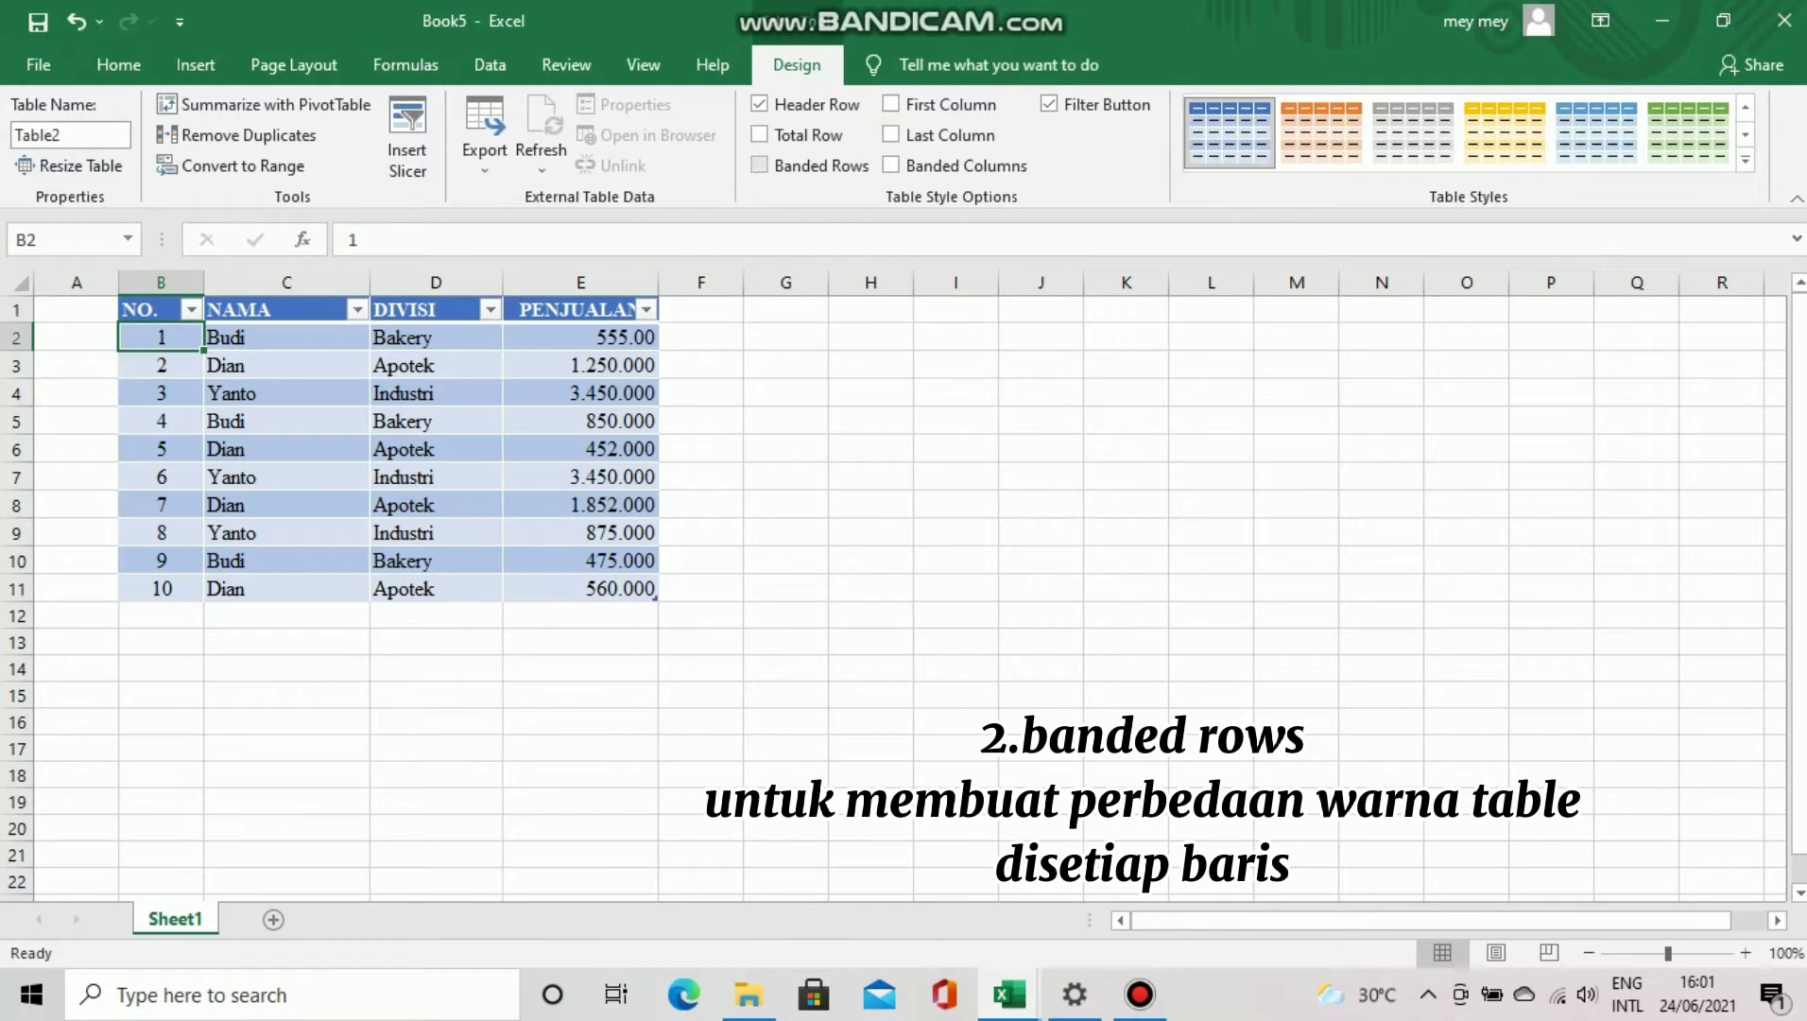
- Toggle the table's banded rows to demonstrate the alternating row colours
{"action": "left_click", "coordinate": [758, 165]}
{"action": "left_click", "coordinate": [759, 165]}
{"action": "left_click", "coordinate": [759, 165]}
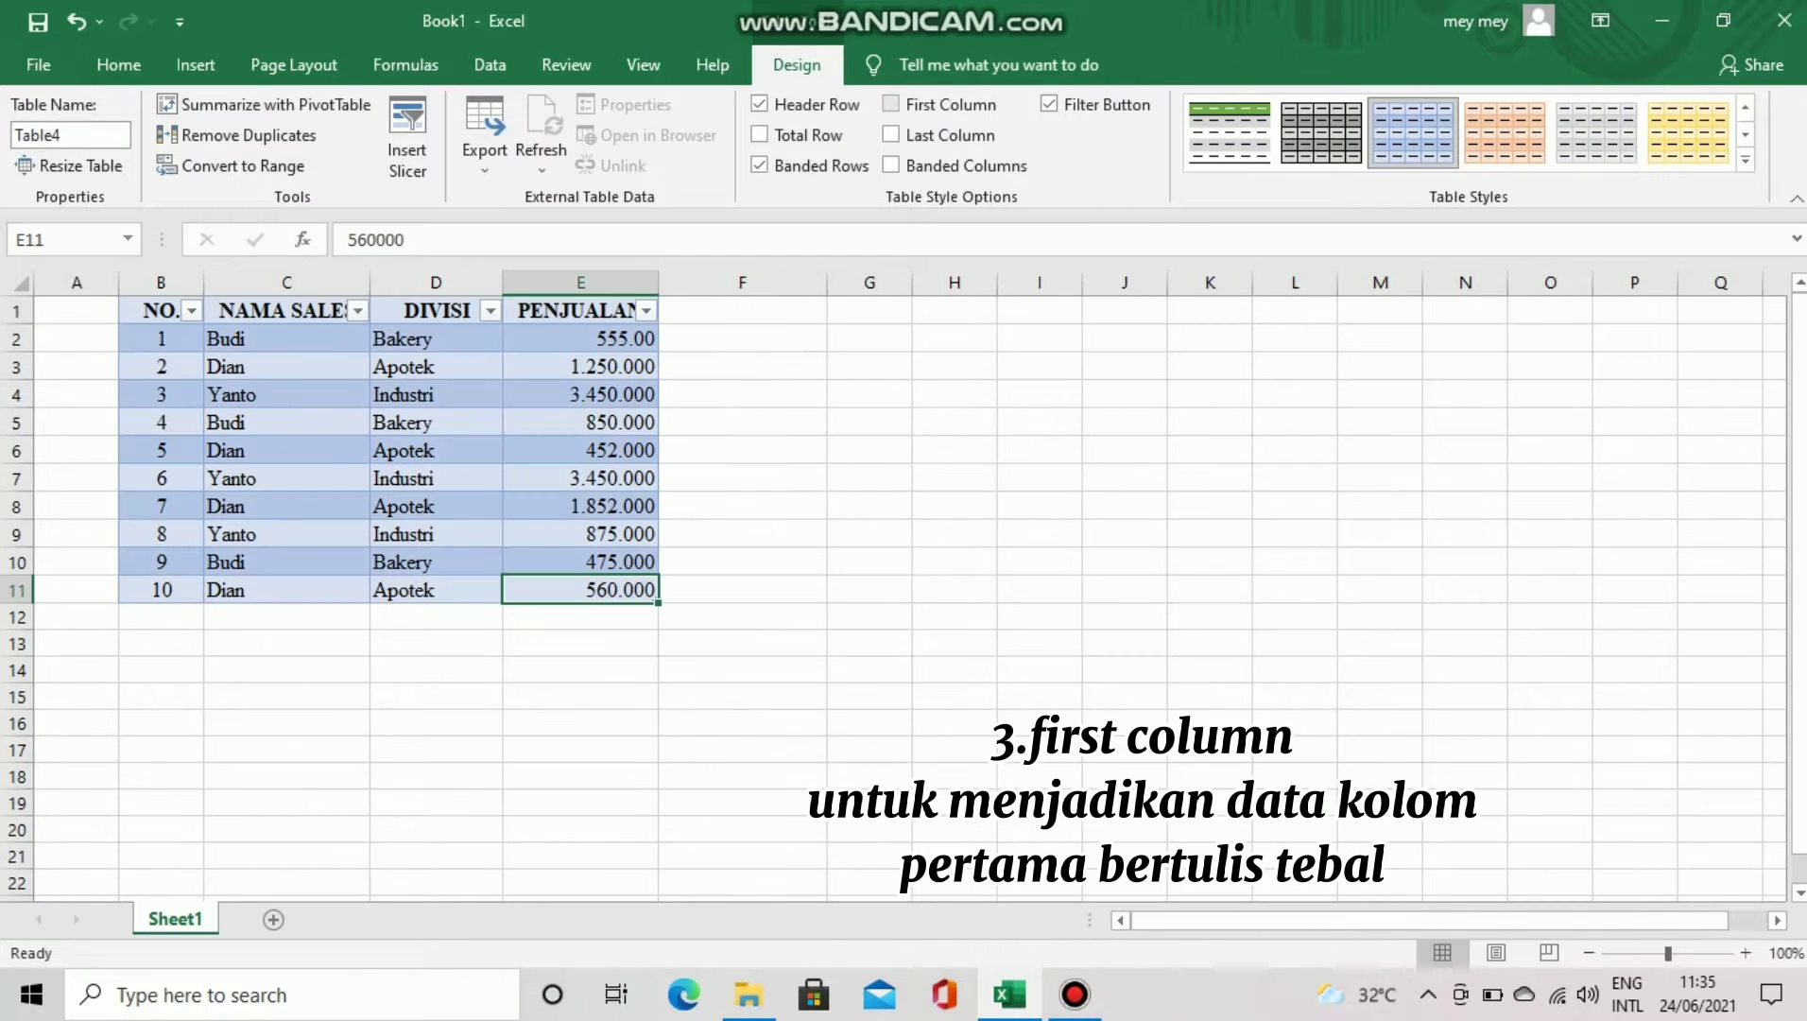
- Toggle the First Column option on and off to demonstrate bold text in the NO. column
{"action": "left_click", "coordinate": [890, 104]}
{"action": "left_click", "coordinate": [890, 104]}
{"action": "left_click", "coordinate": [890, 104]}
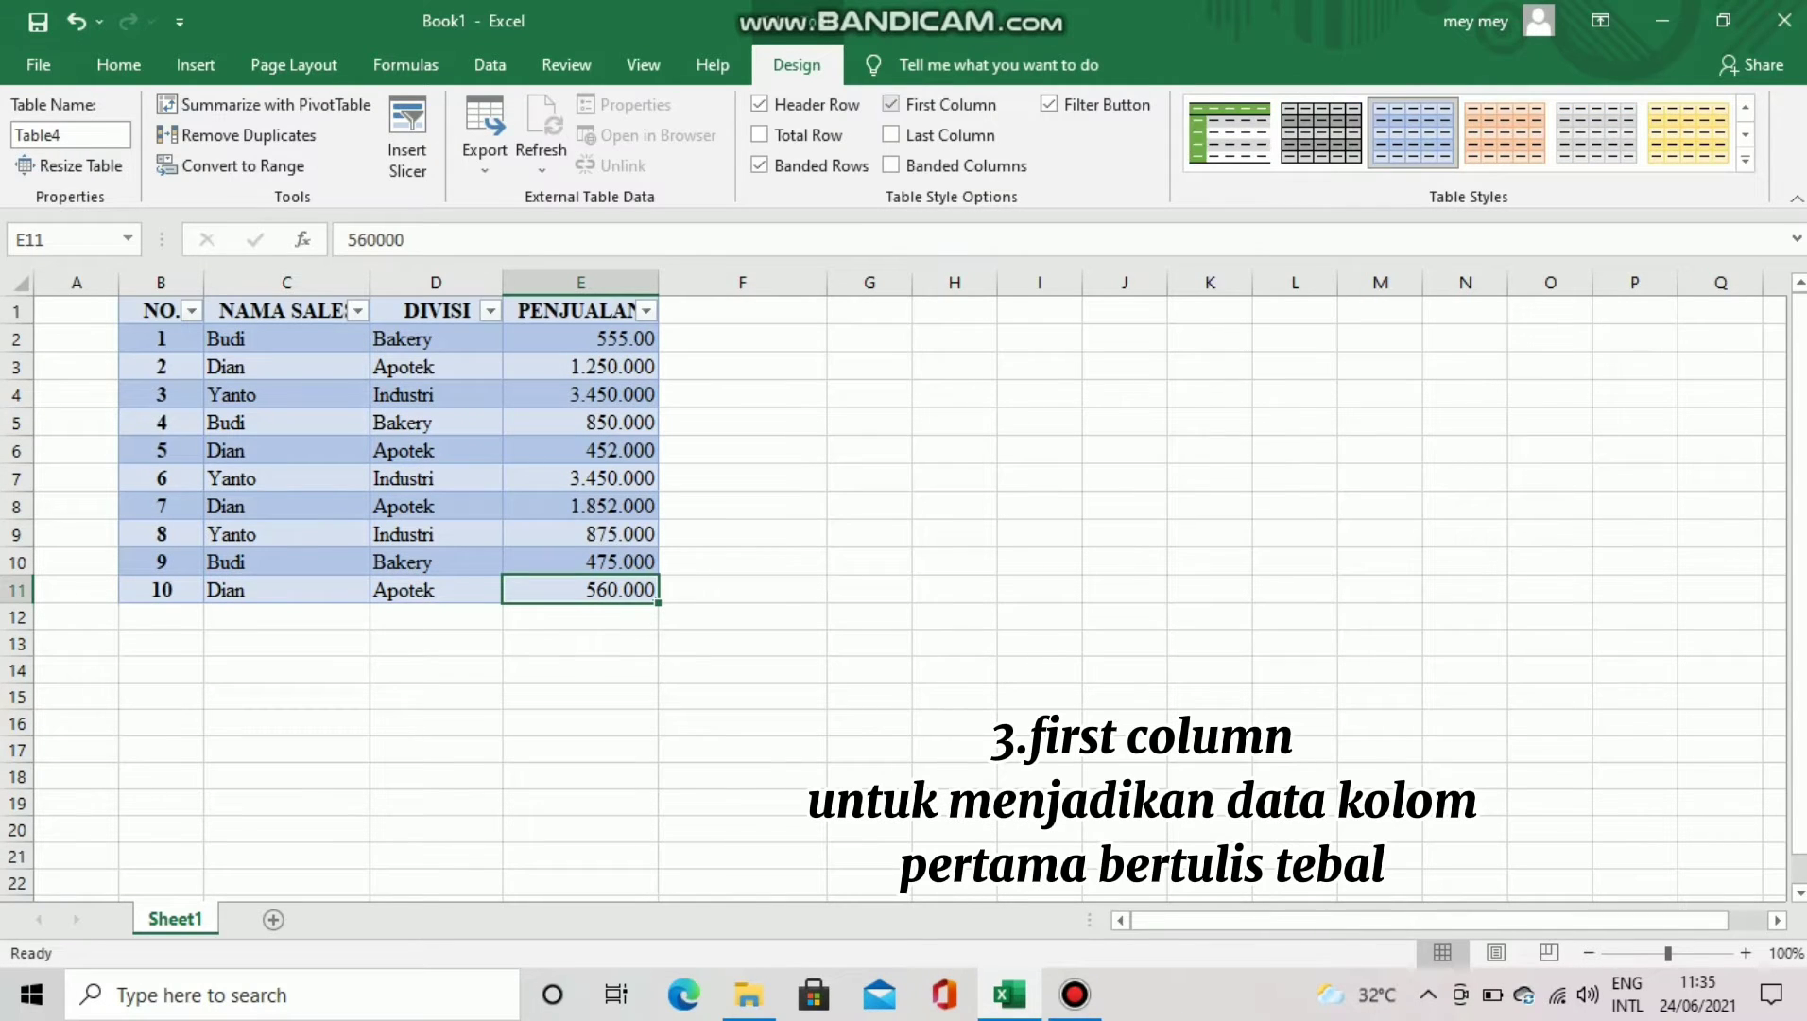
{"action": "left_click", "coordinate": [890, 104]}
{"action": "left_click", "coordinate": [891, 104]}
{"action": "left_click", "coordinate": [891, 104]}
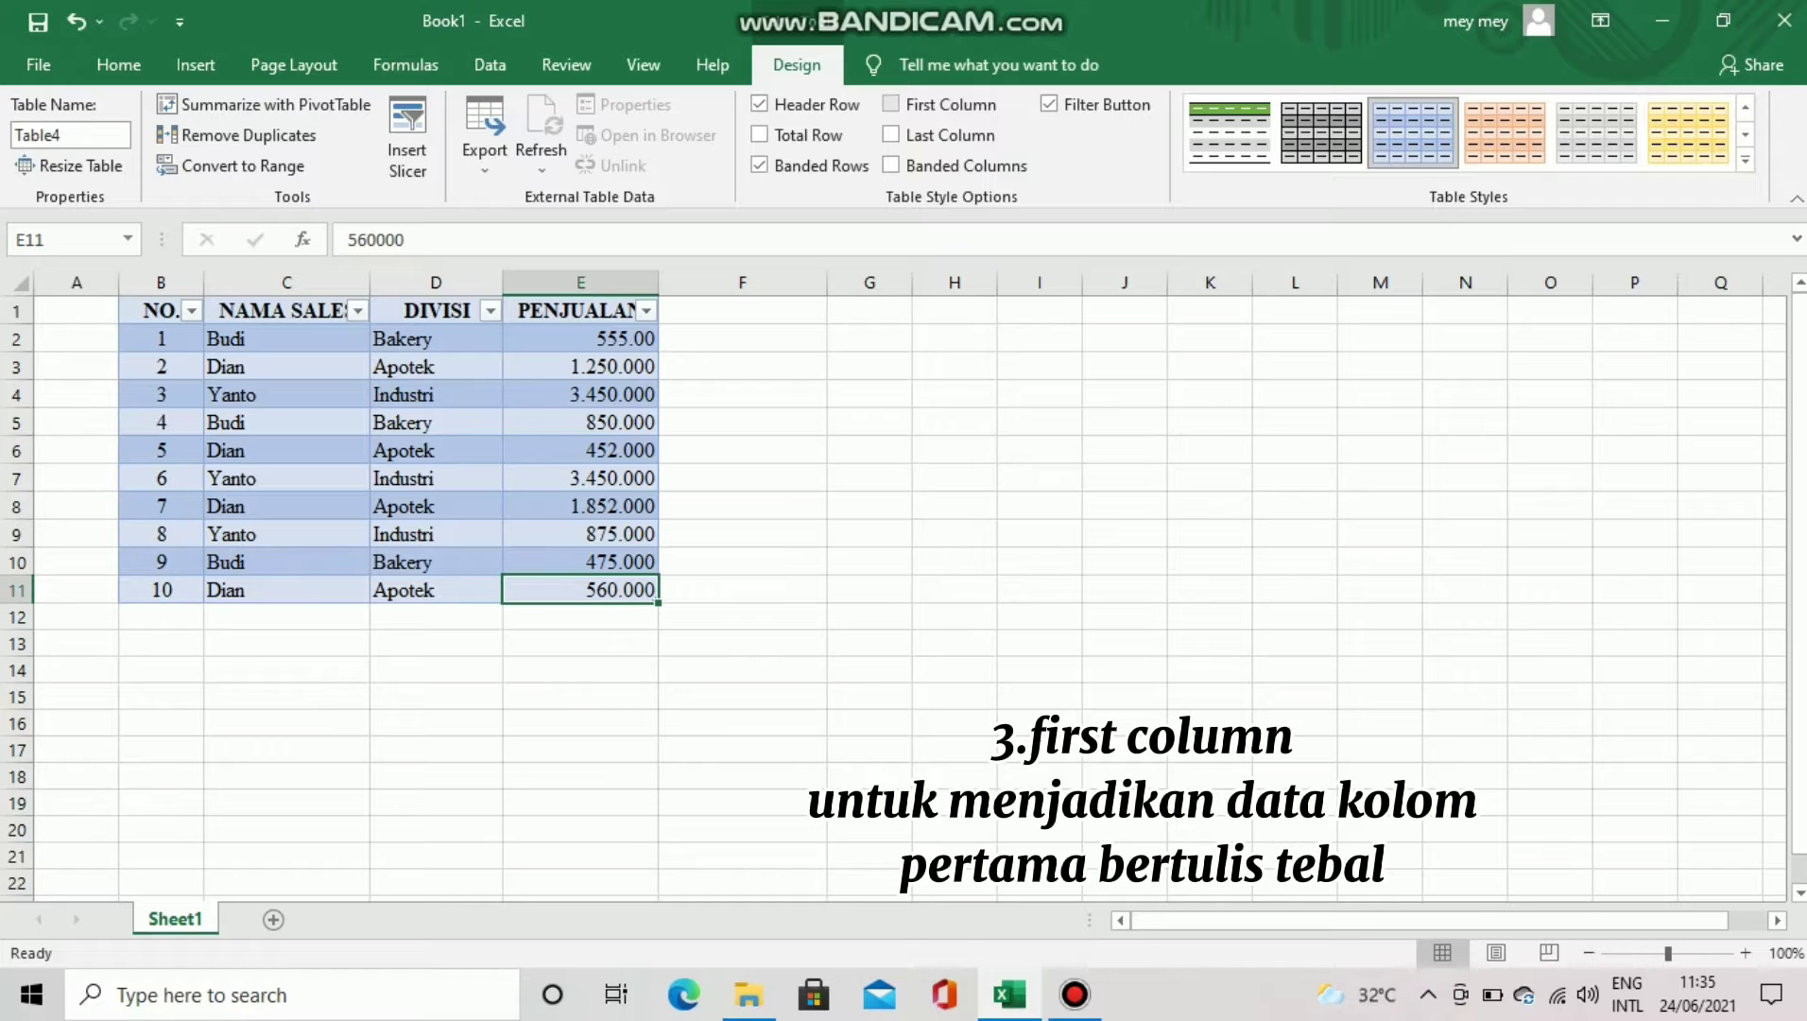
- Toggle the Last Column option on and off to demonstrate bold text in the PENJUALAN column
{"action": "left_click", "coordinate": [890, 134]}
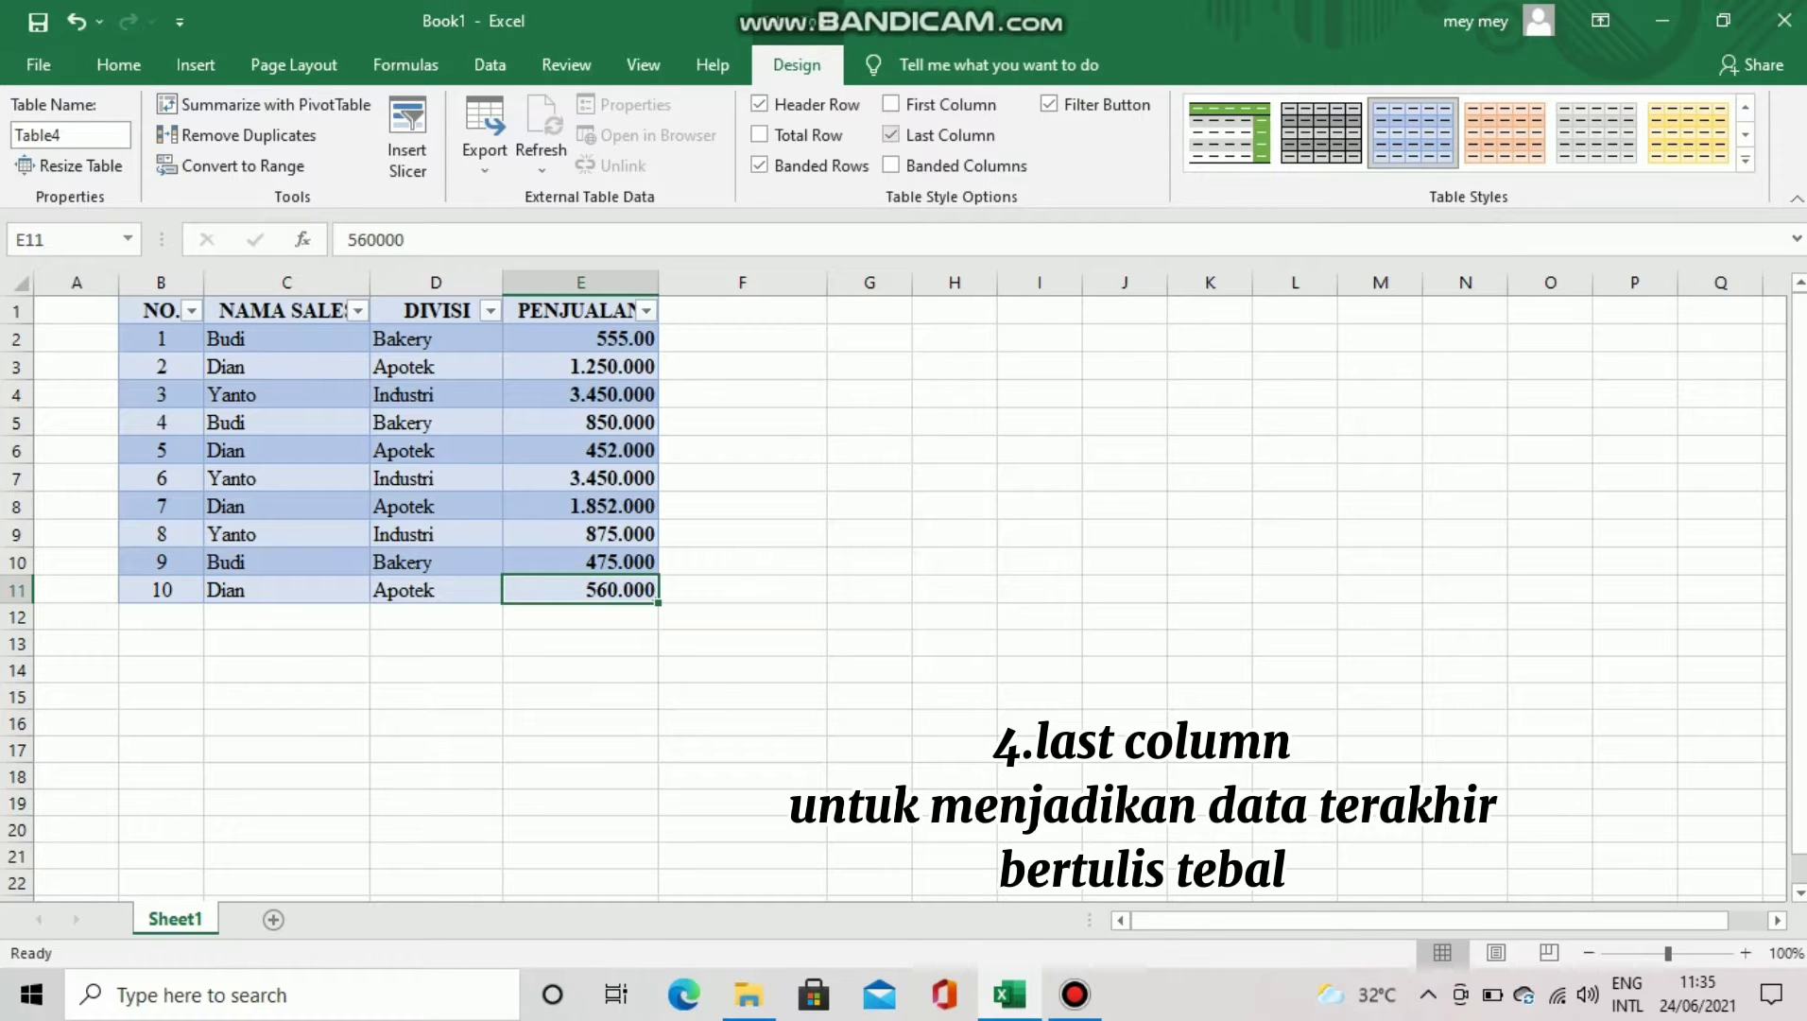
{"action": "left_click", "coordinate": [890, 134]}
{"action": "left_click", "coordinate": [891, 135]}
{"action": "left_click", "coordinate": [890, 134]}
{"action": "left_click", "coordinate": [891, 135]}
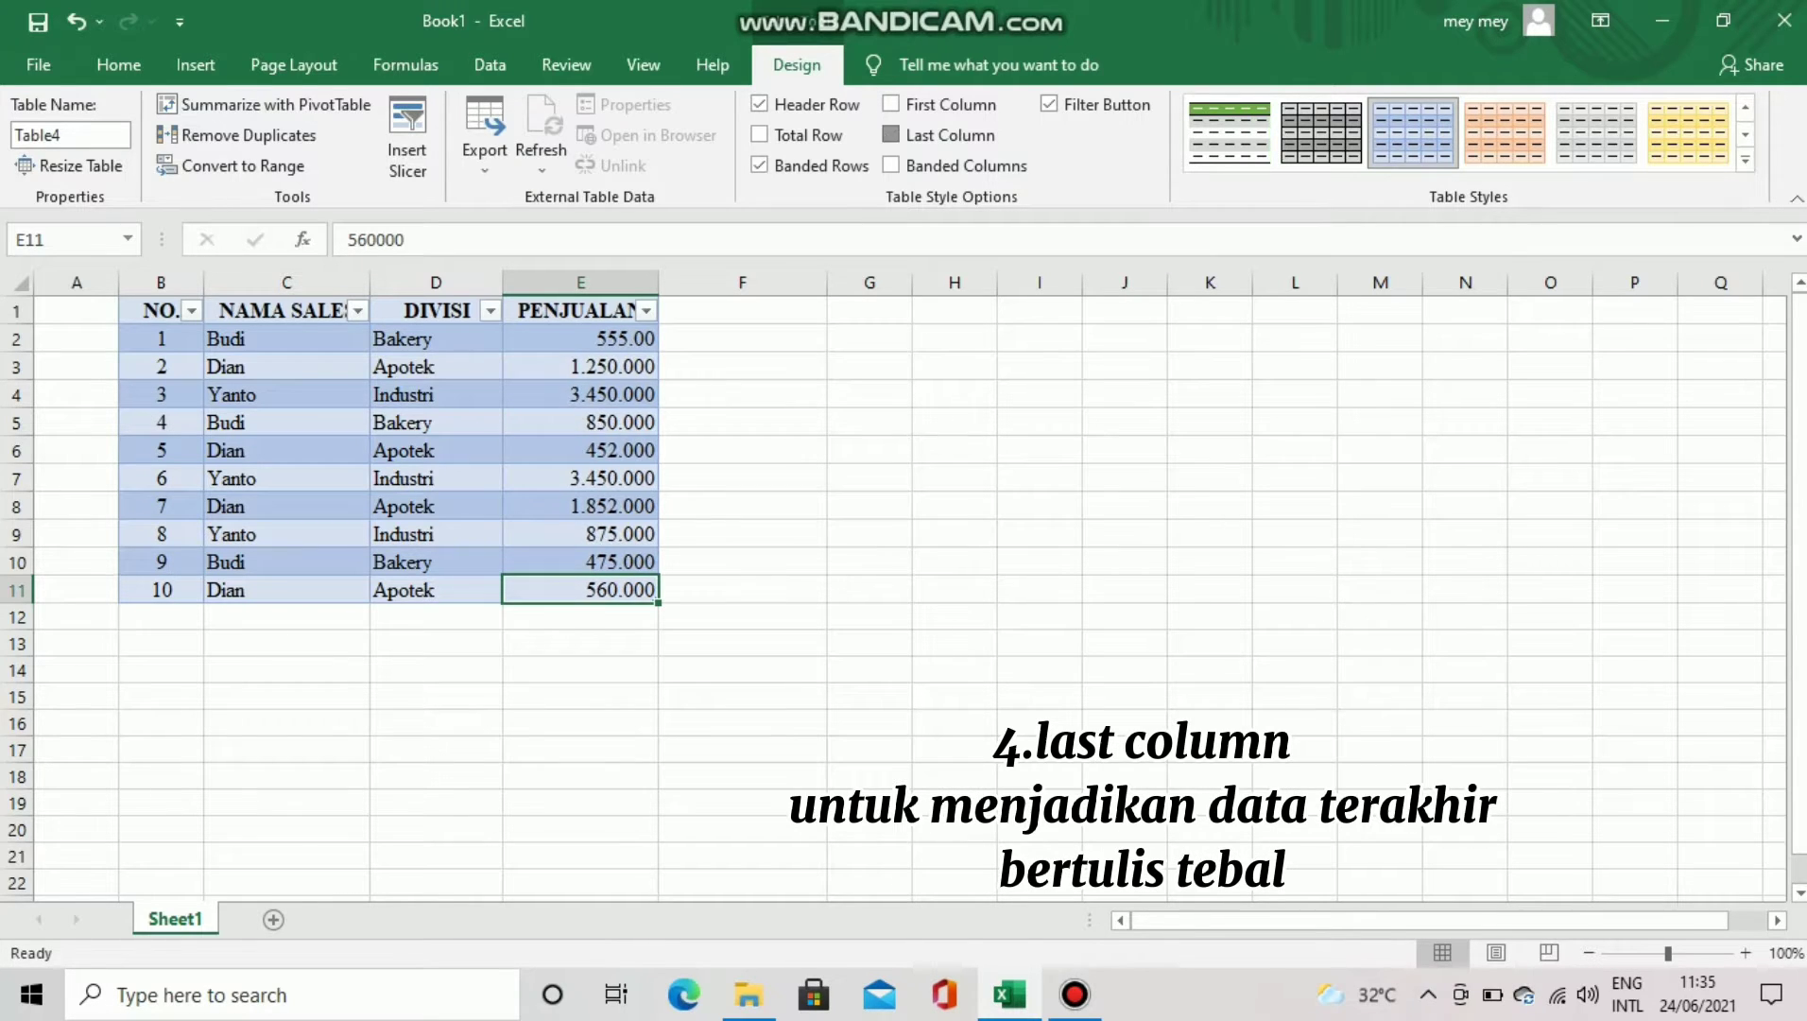
{"action": "left_click", "coordinate": [890, 134]}
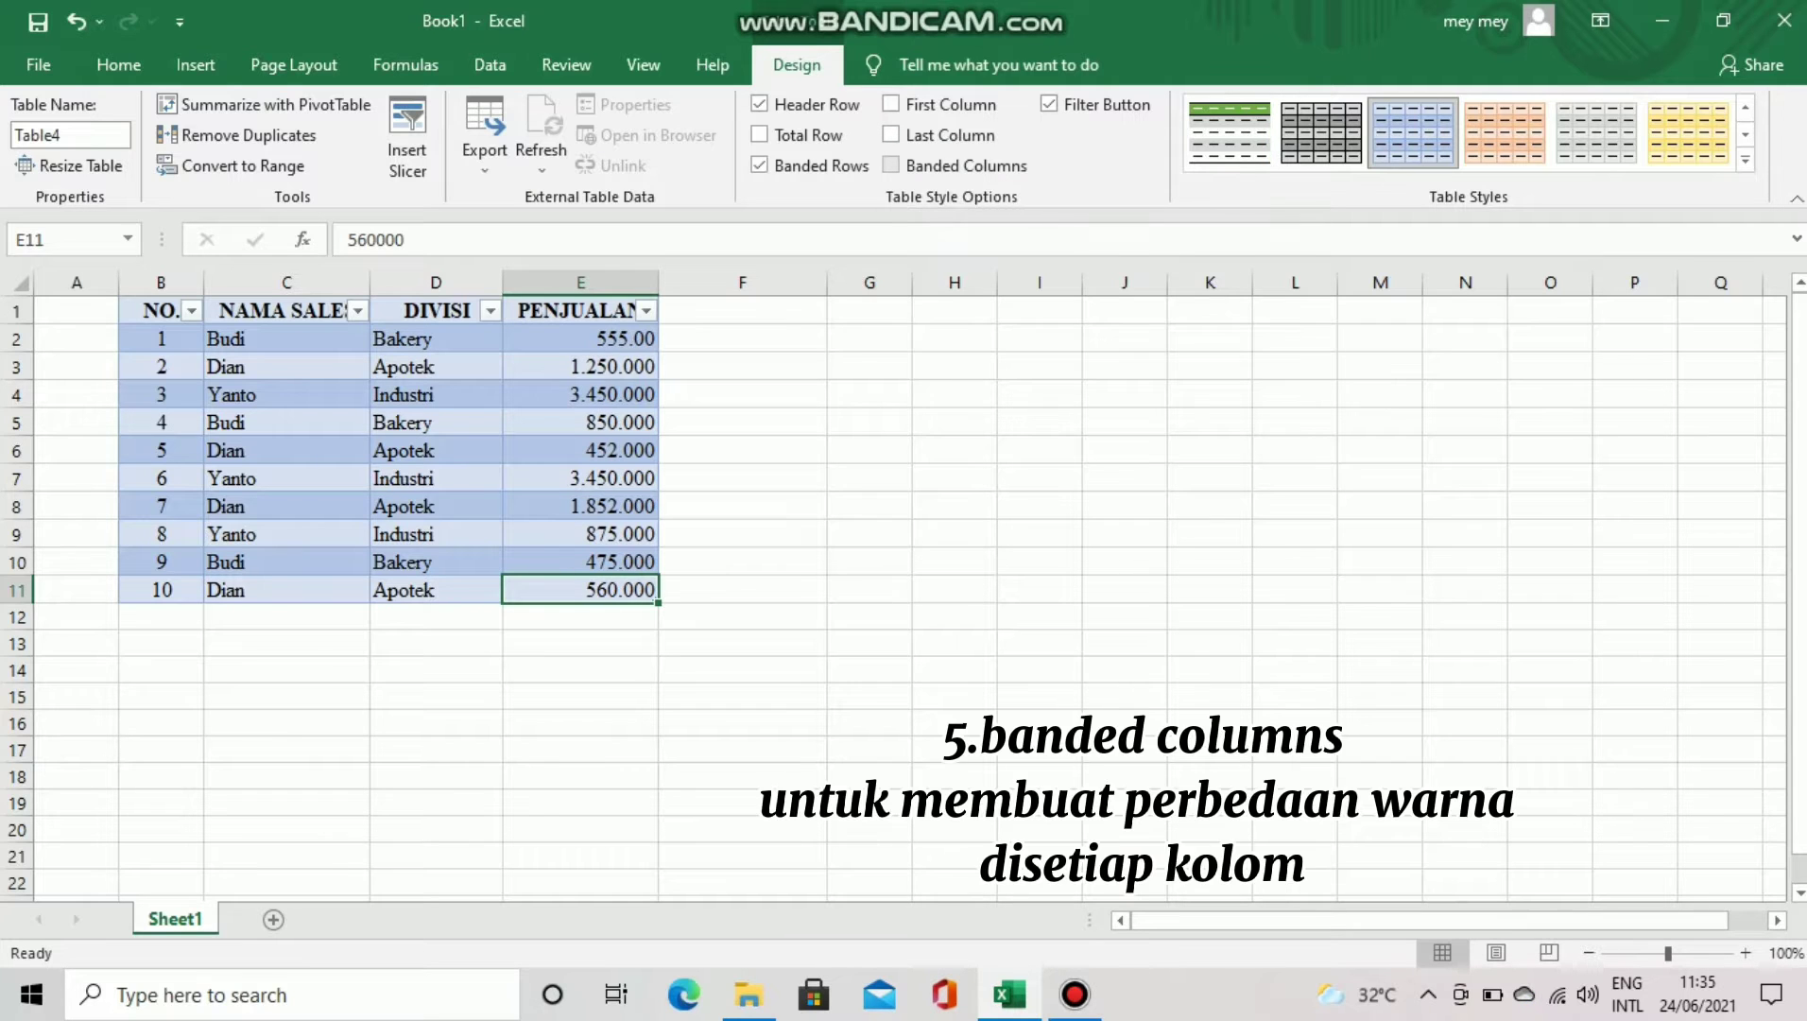
- Toggle banded columns on and off, and hide and restore the filter buttons in the table's header
{"action": "left_click", "coordinate": [890, 166]}
{"action": "left_click", "coordinate": [890, 165]}
{"action": "left_click", "coordinate": [890, 166]}
{"action": "left_click", "coordinate": [891, 166]}
{"action": "left_click", "coordinate": [1049, 105]}
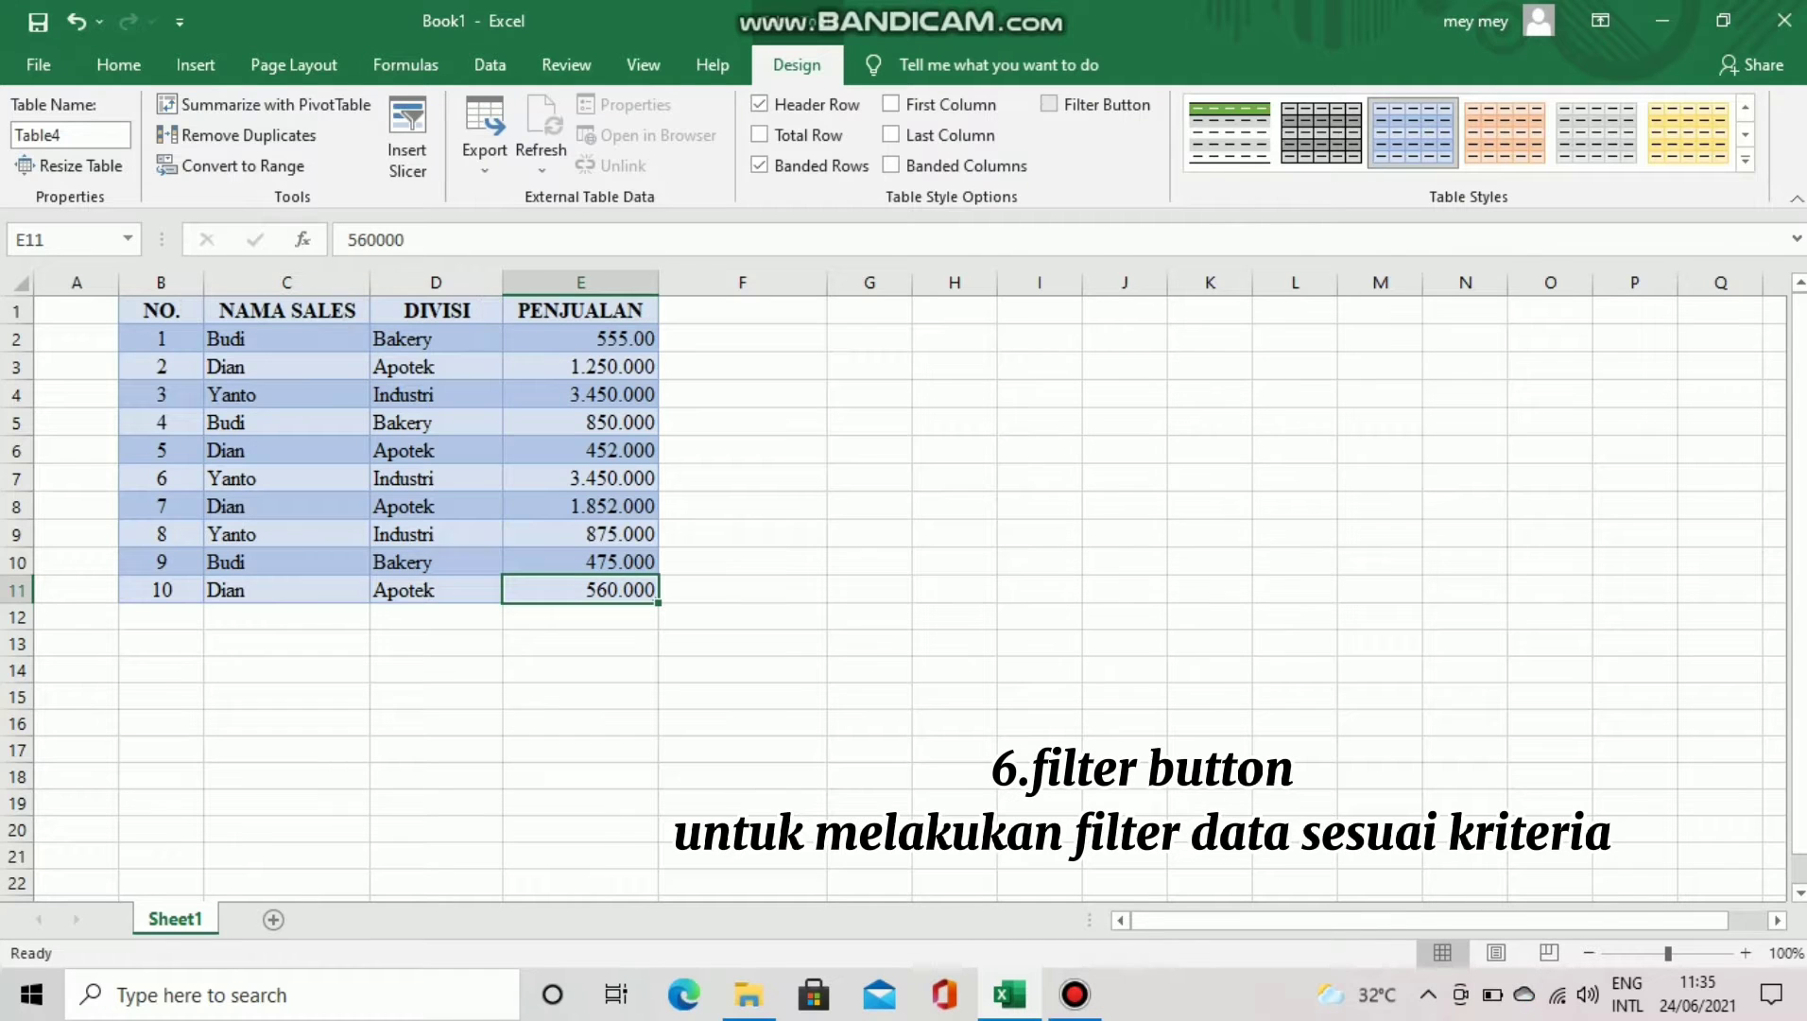
{"action": "left_click", "coordinate": [1049, 105]}
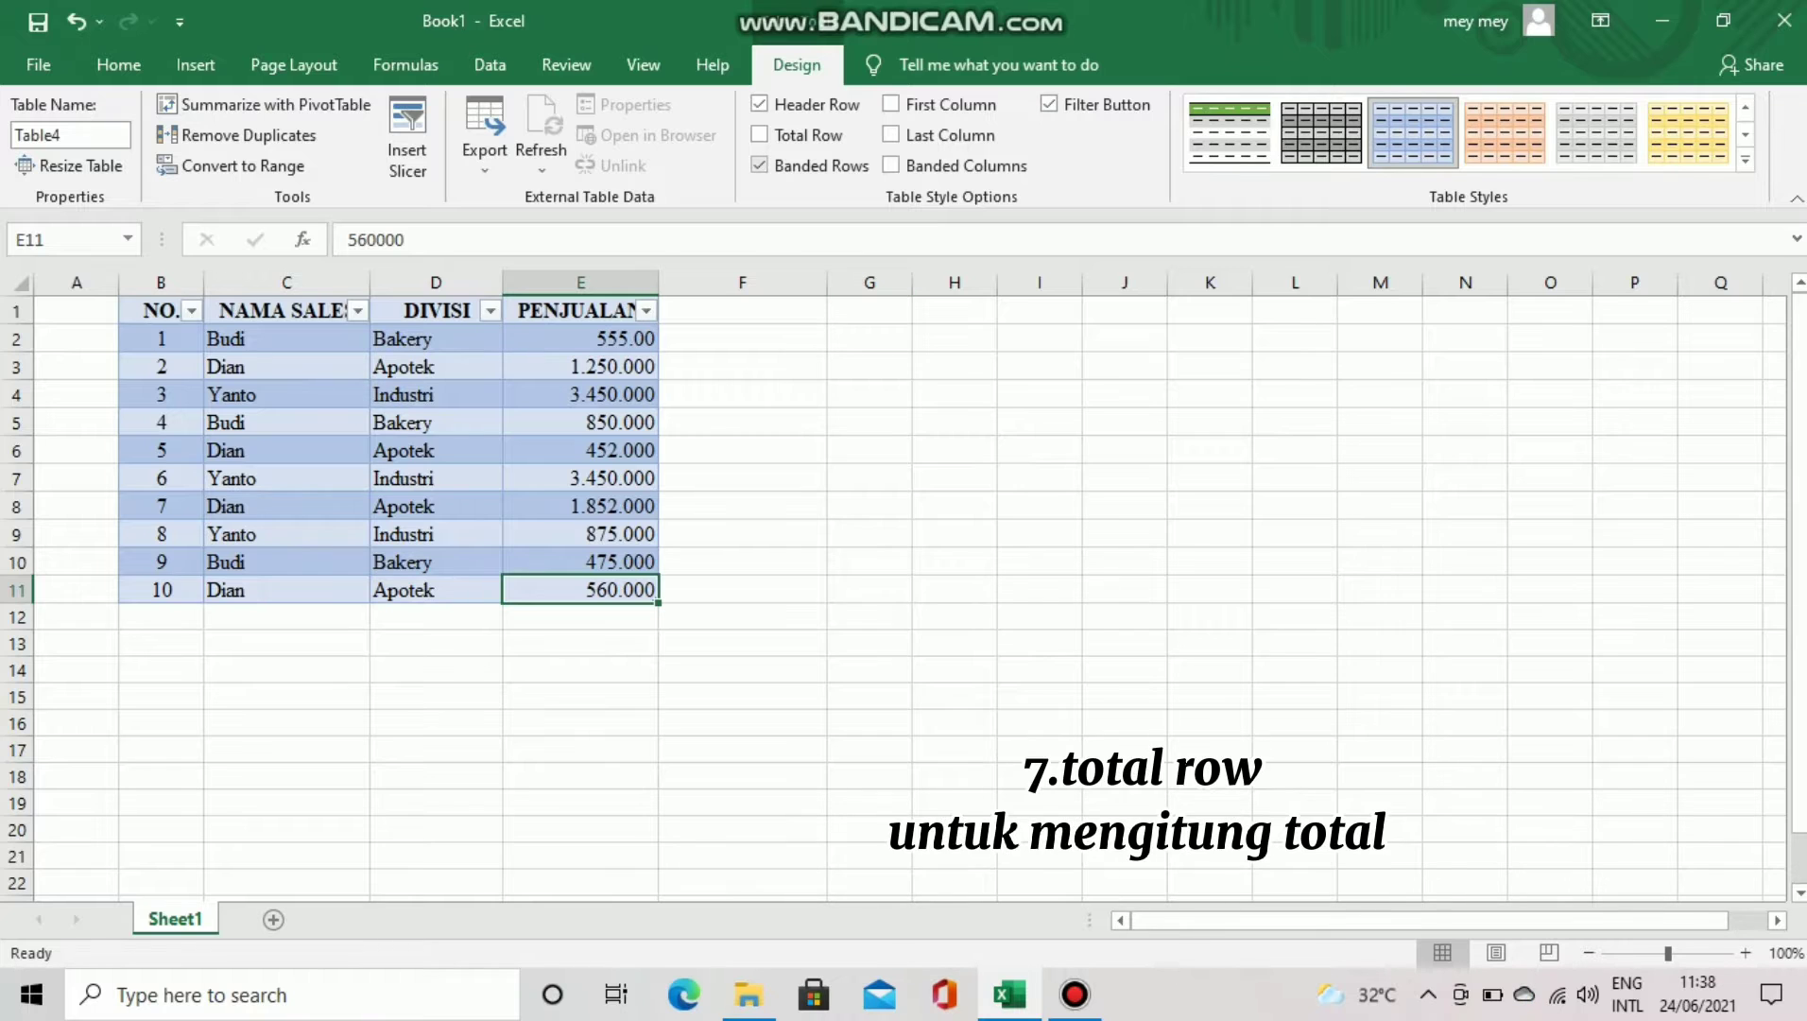
- Add a total row beneath the last record of the sales table
{"action": "left_click", "coordinate": [759, 135]}
{"action": "left_click", "coordinate": [759, 136]}
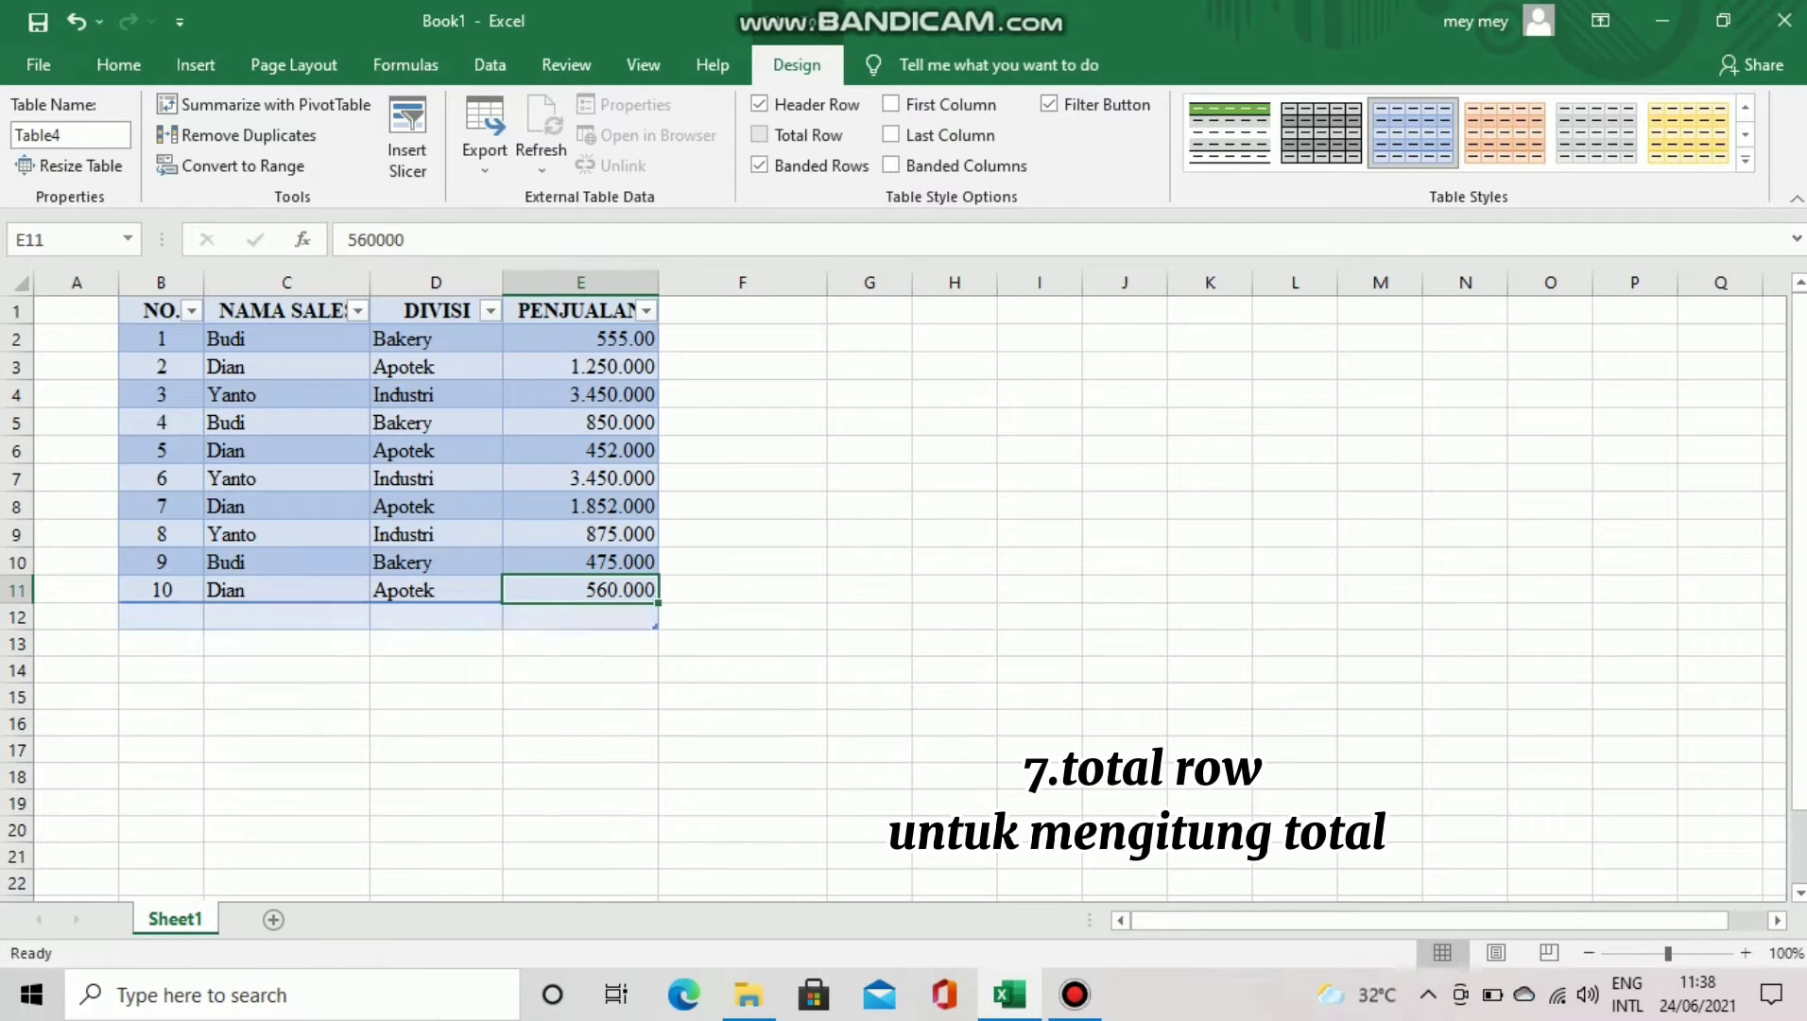
{"action": "left_click", "coordinate": [759, 135]}
{"action": "left_click", "coordinate": [759, 135]}
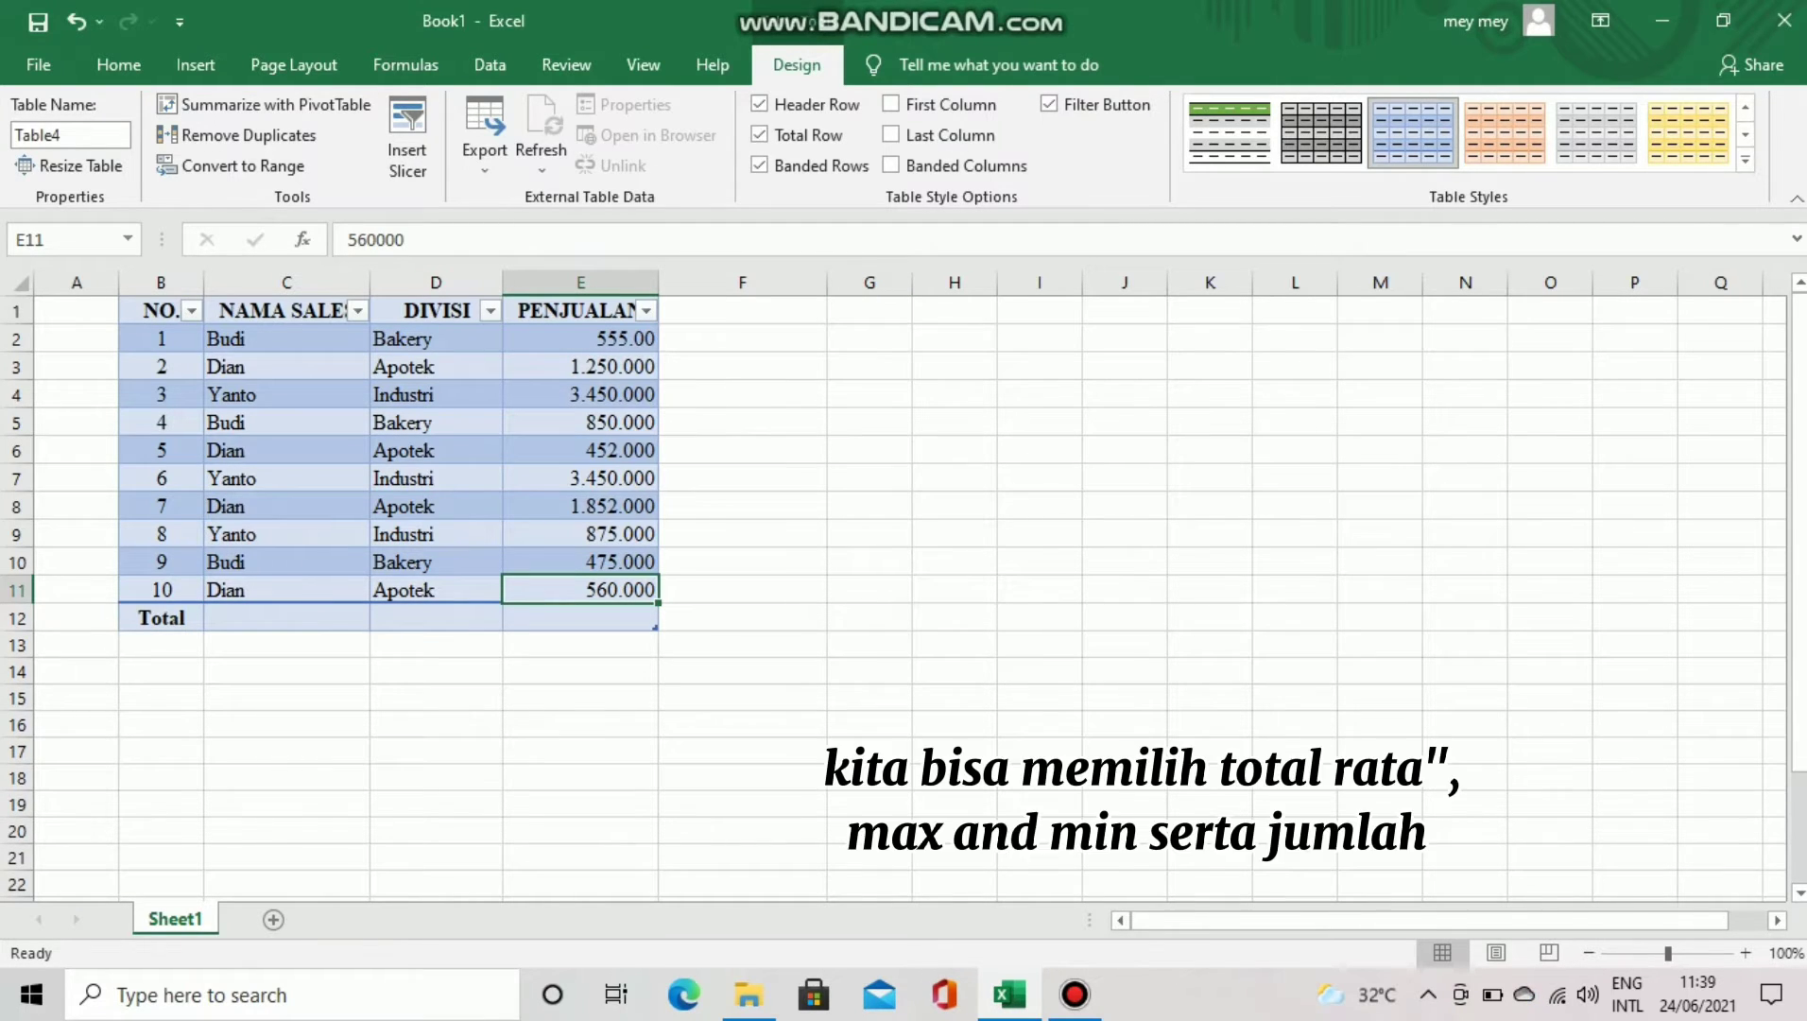
- Set the total row's PENJUALAN cell, E12, to calculate the Sum of the column
{"action": "left_click", "coordinate": [580, 618]}
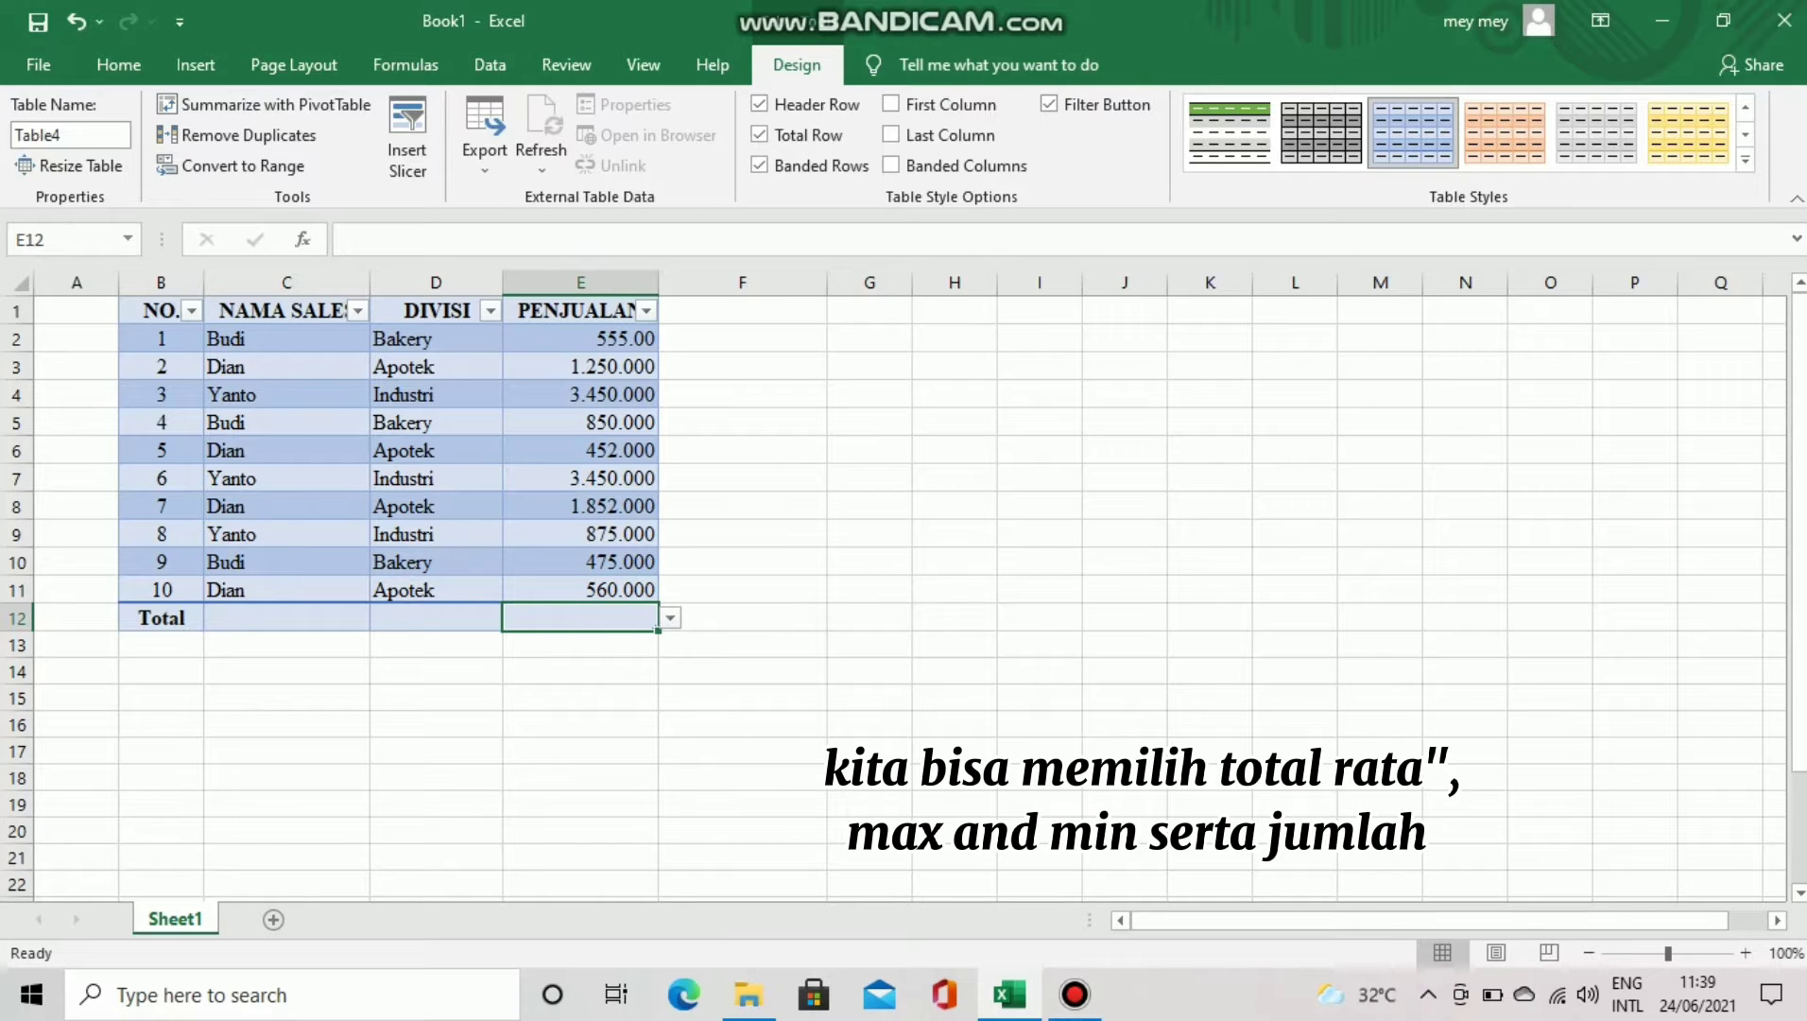
{"action": "left_click", "coordinate": [670, 618]}
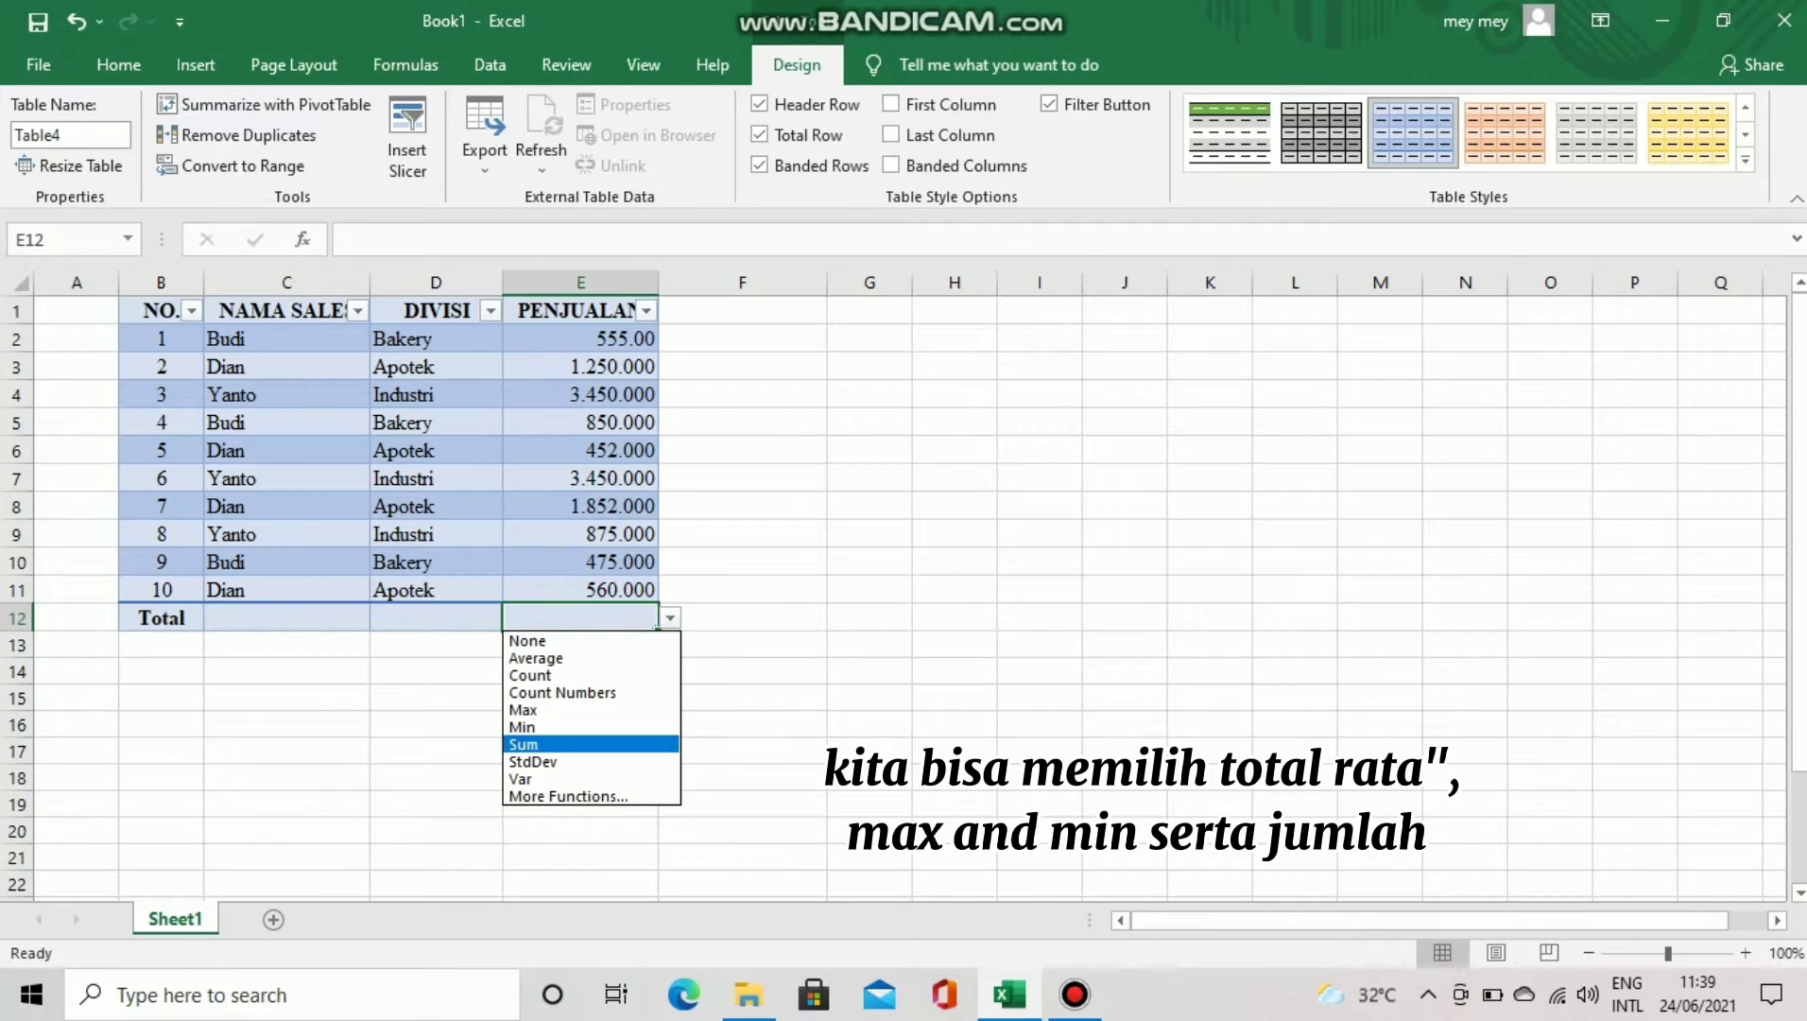
{"action": "key", "text": "Down"}
{"action": "key", "text": "Down"}
{"action": "key", "text": "Down"}
{"action": "key", "text": "Up"}
{"action": "key", "text": "Up"}
{"action": "key", "text": "Up"}
{"action": "key", "text": "Up"}
{"action": "key", "text": "Up"}
{"action": "key", "text": "Up"}
{"action": "key", "text": "Up"}
{"action": "key", "text": "Down"}
{"action": "key", "text": "Down"}
{"action": "key", "text": "Up"}
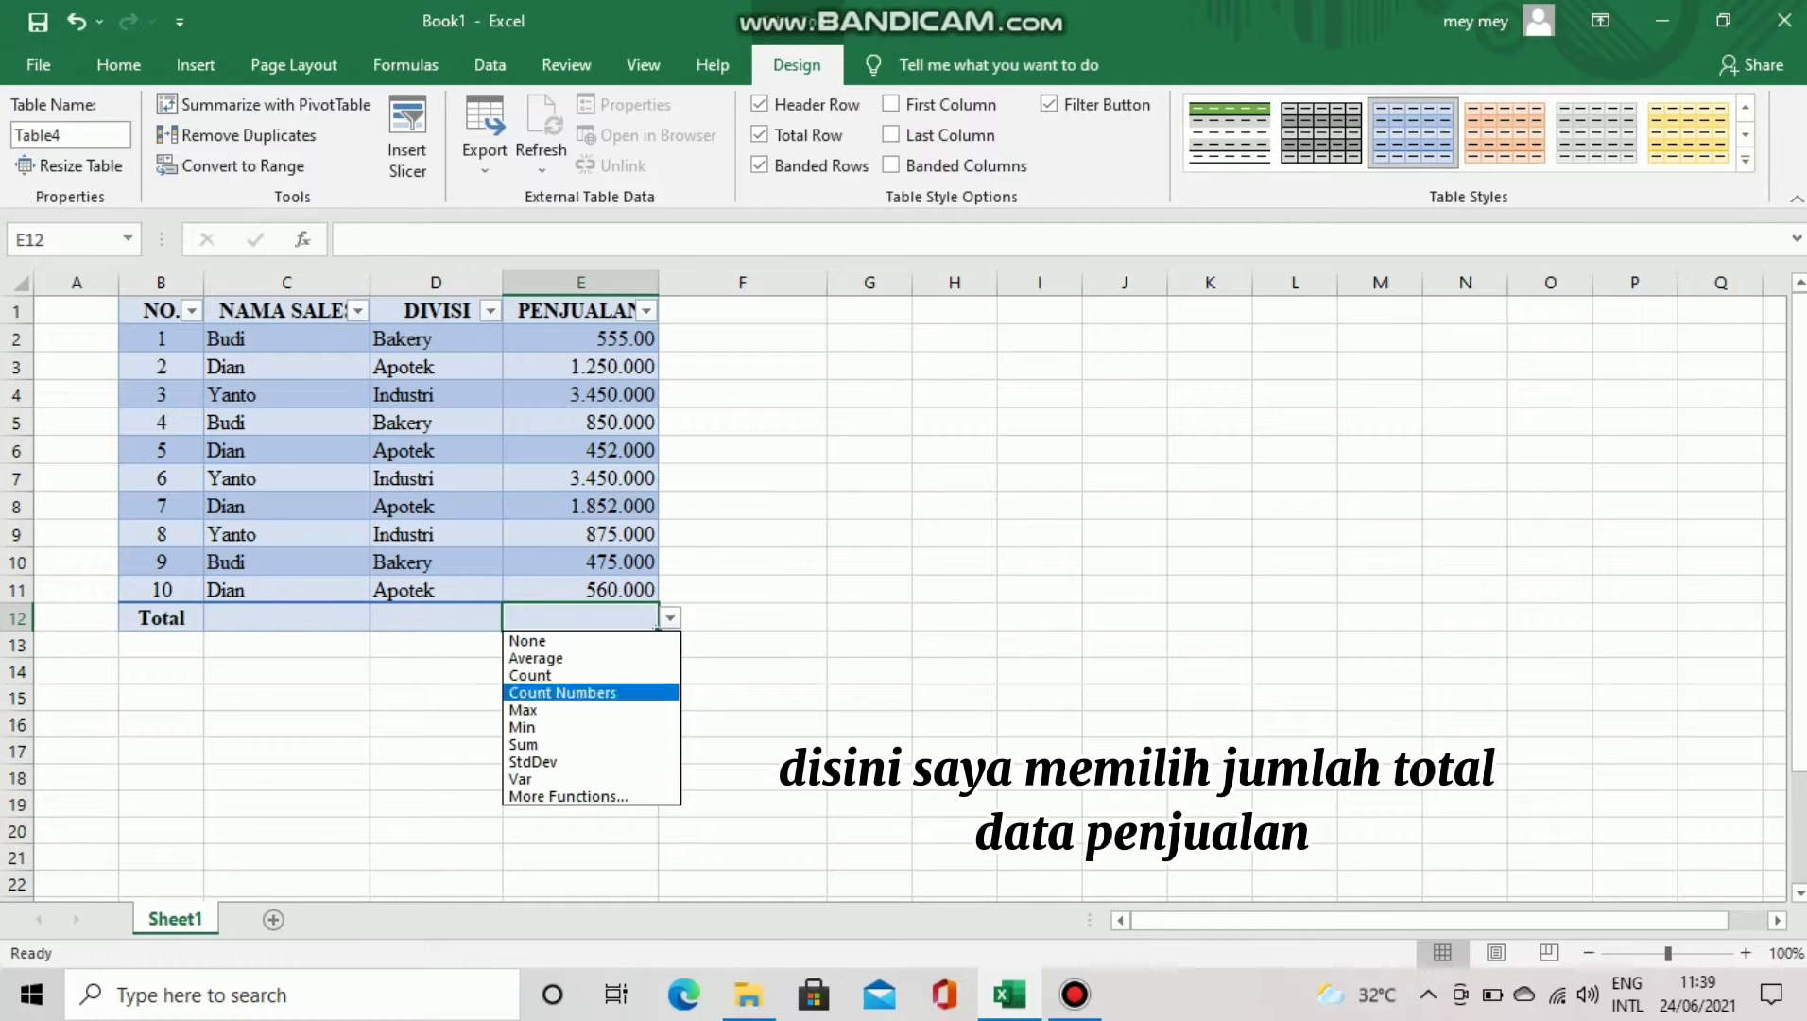
{"action": "key", "text": "Down"}
{"action": "key", "text": "Down"}
{"action": "key", "text": "Down"}
{"action": "key", "text": "Return"}
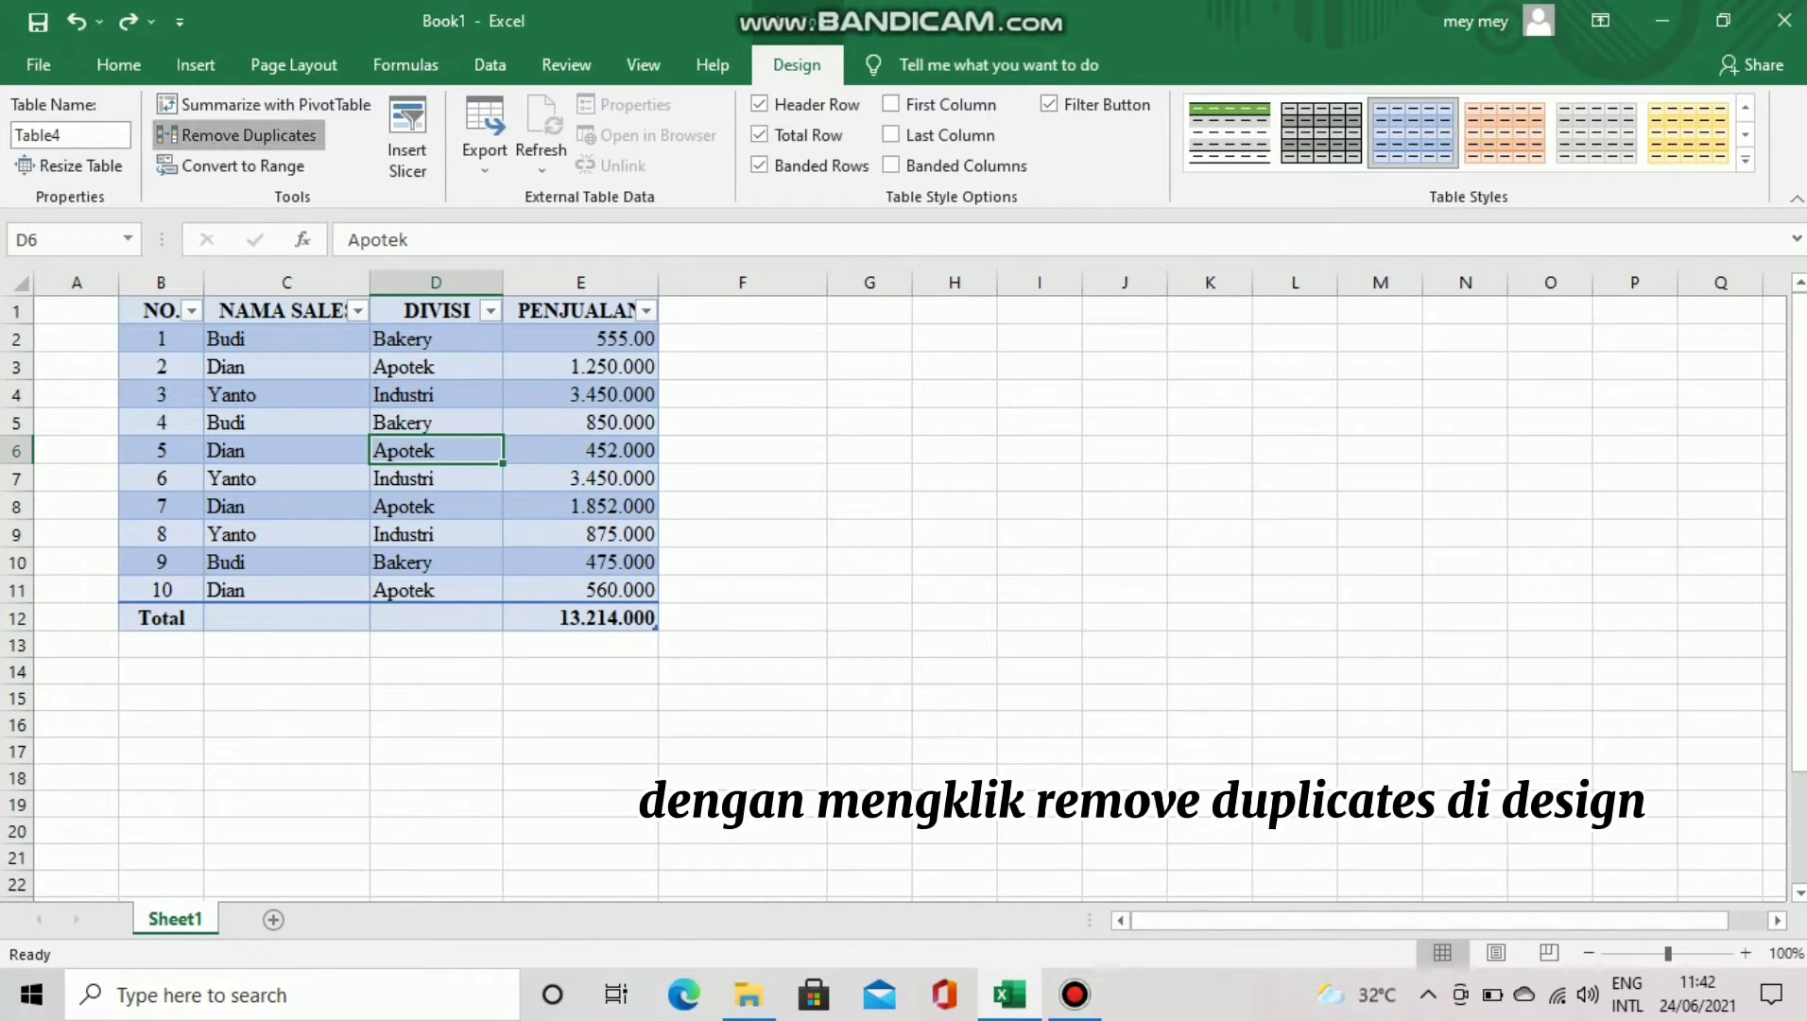
- Run Remove Duplicates on the sales table, comparing NO., NAMA SALES, DIVISI and PENJUALAN with headers recognised
{"action": "left_click", "coordinate": [241, 135]}
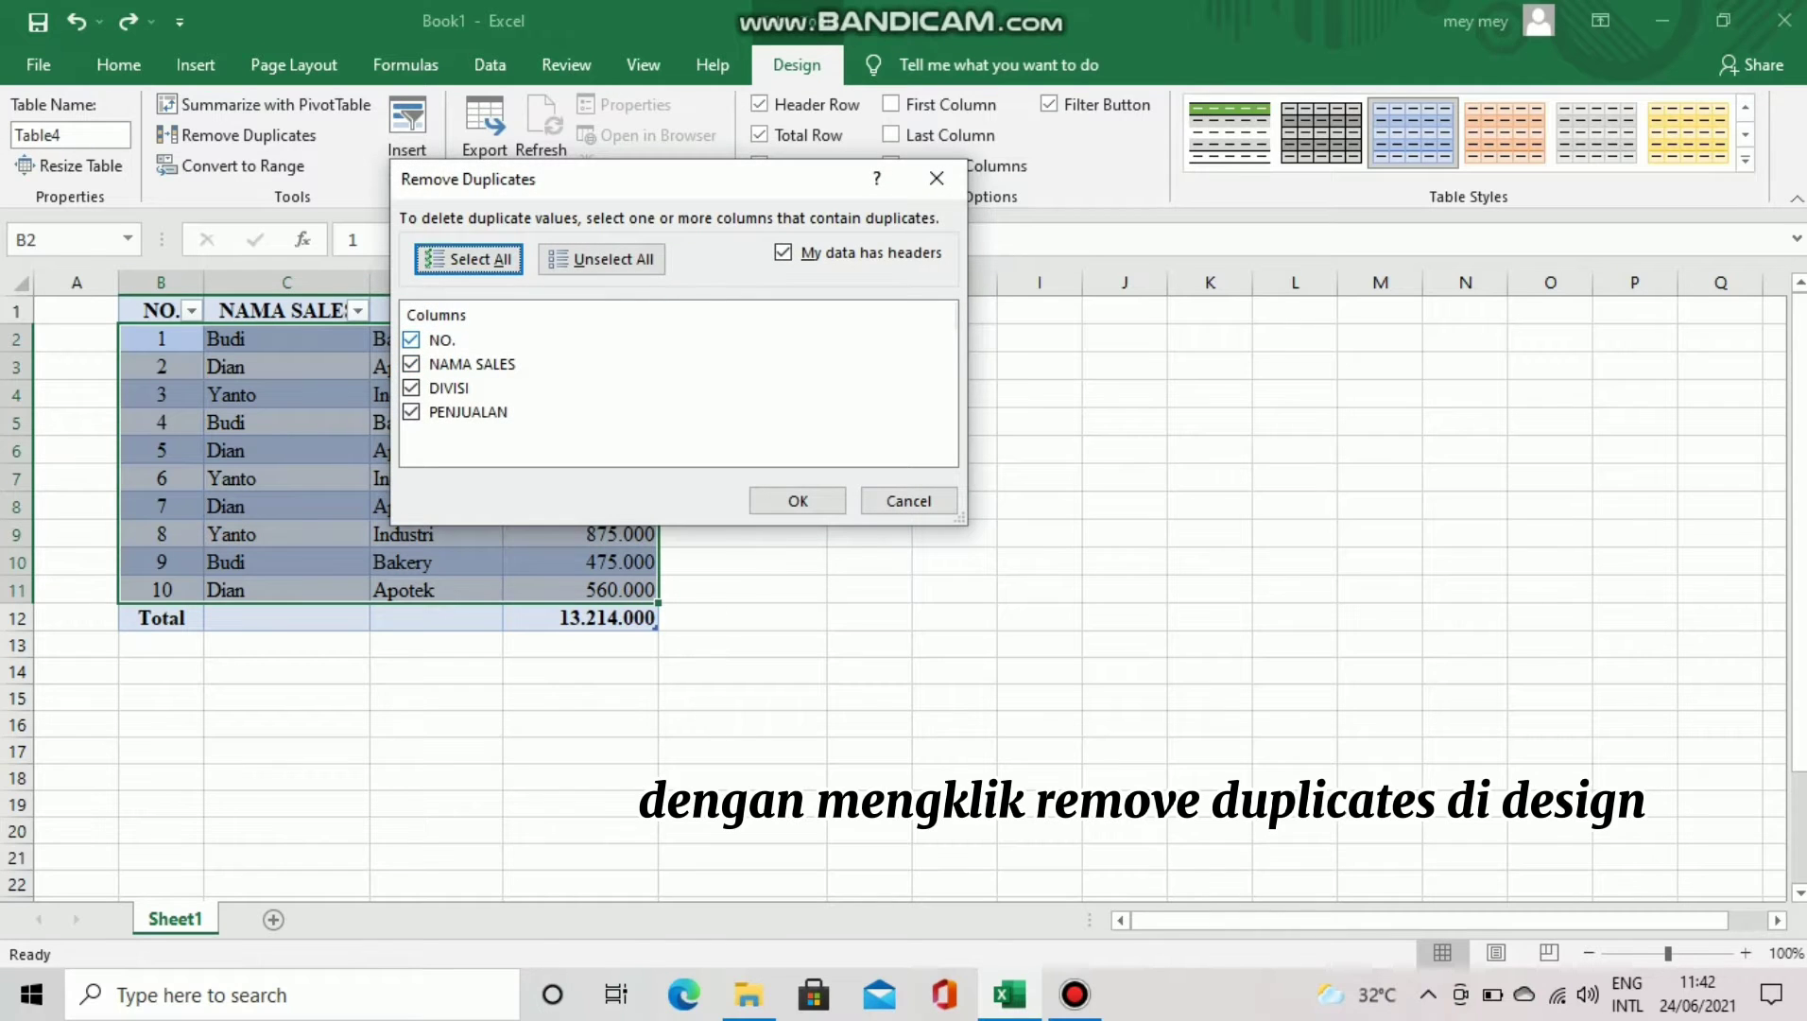
{"action": "key", "text": "Return"}
{"action": "key", "text": "Return"}
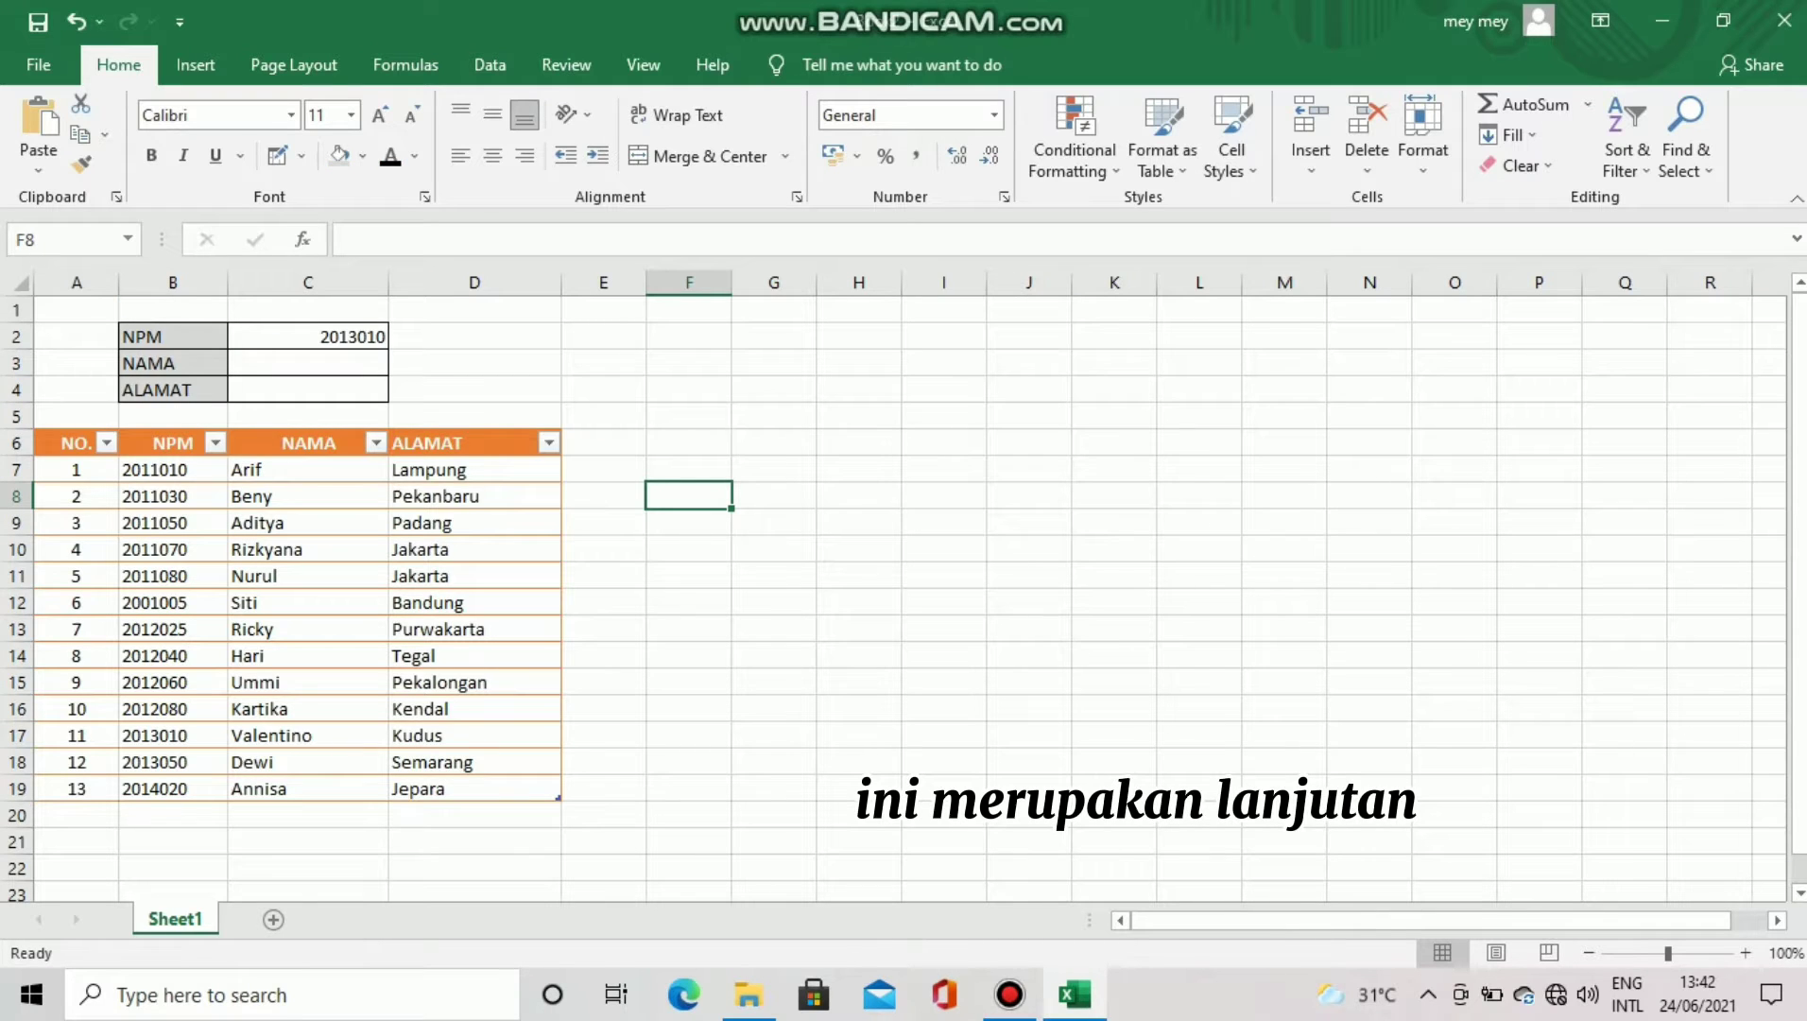
- Start a LOOKUP formula in the NAMA cell, C3, with the NPM cell C2 as the lookup value
{"action": "left_click", "coordinate": [308, 363]}
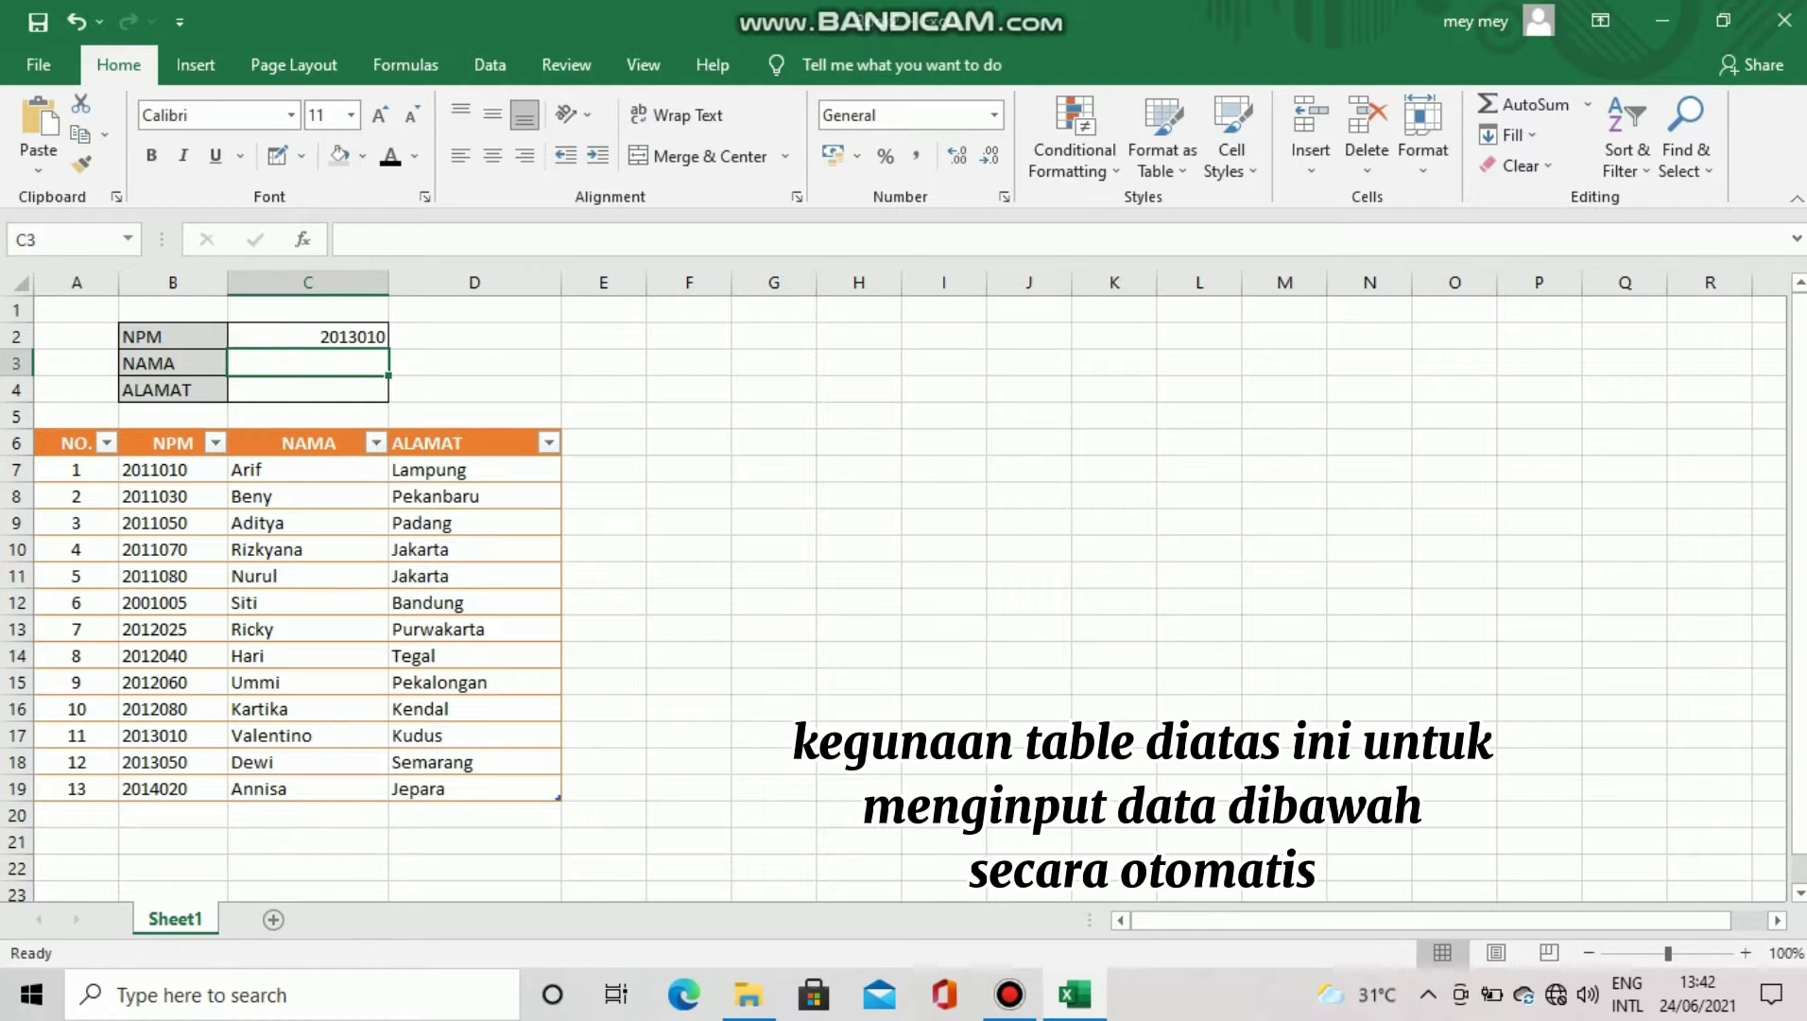
{"action": "type", "text": "=LOO"}
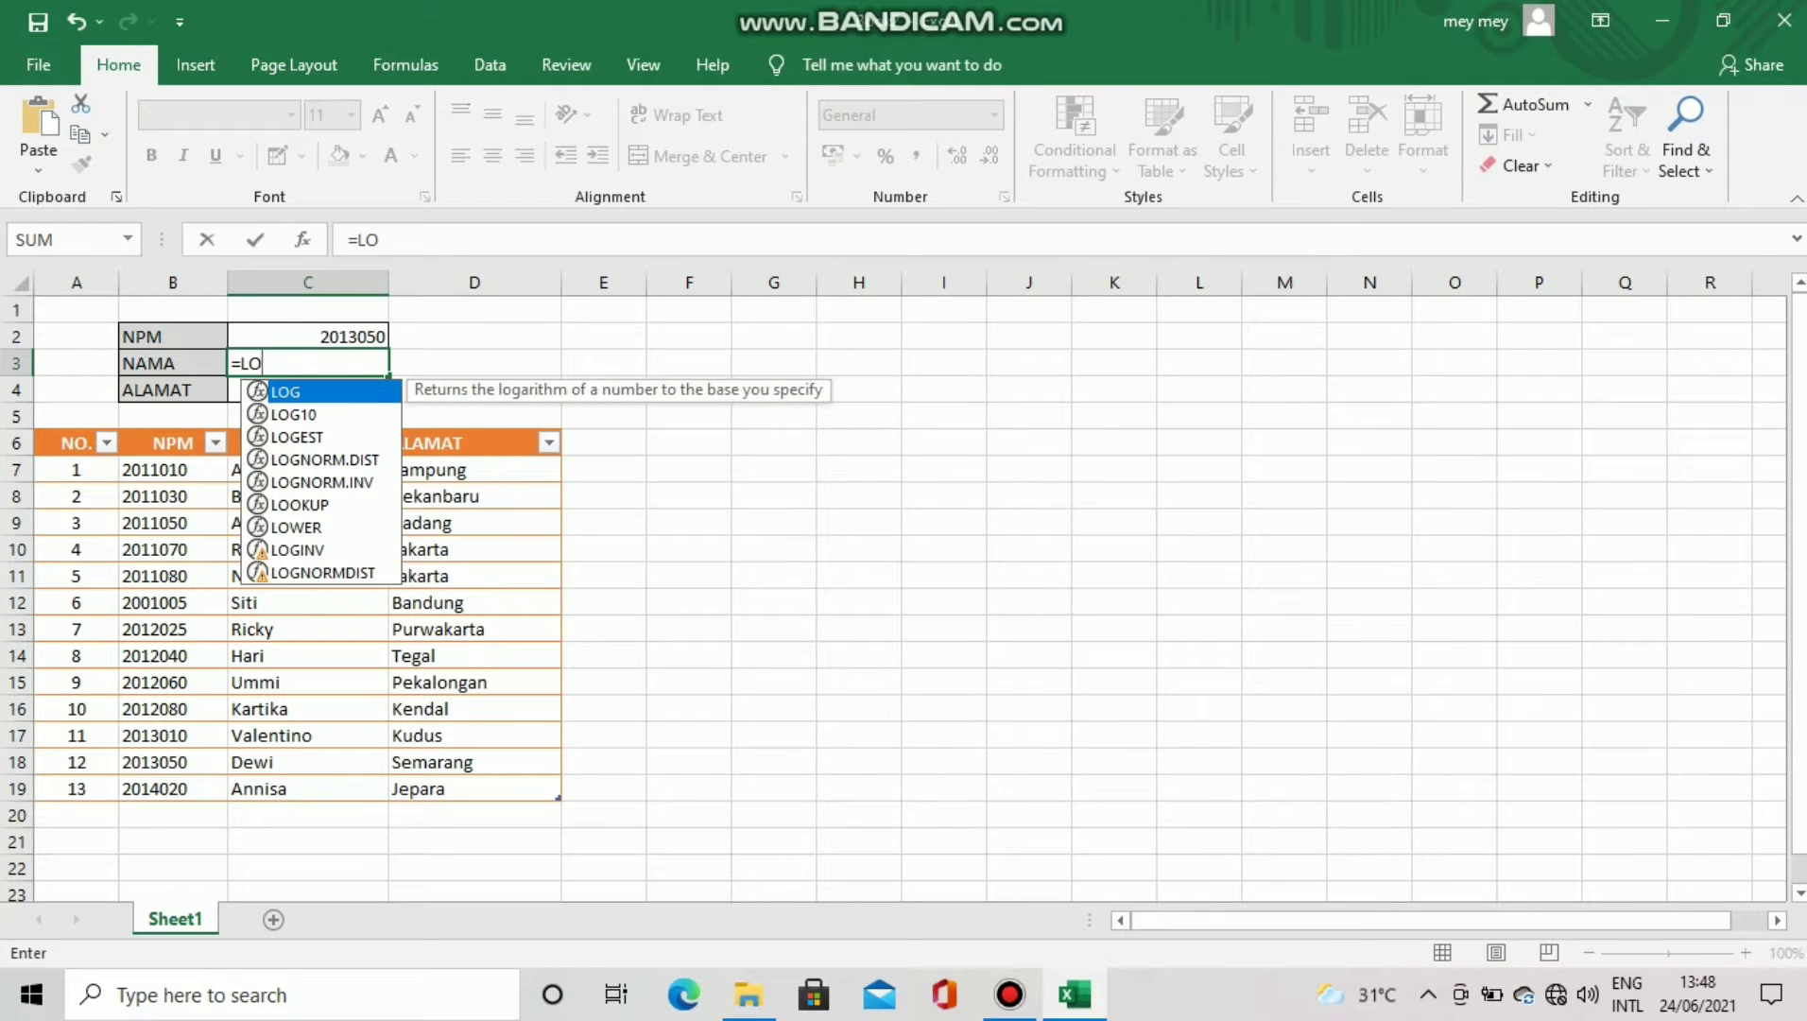
{"action": "type", "text": "OKU"}
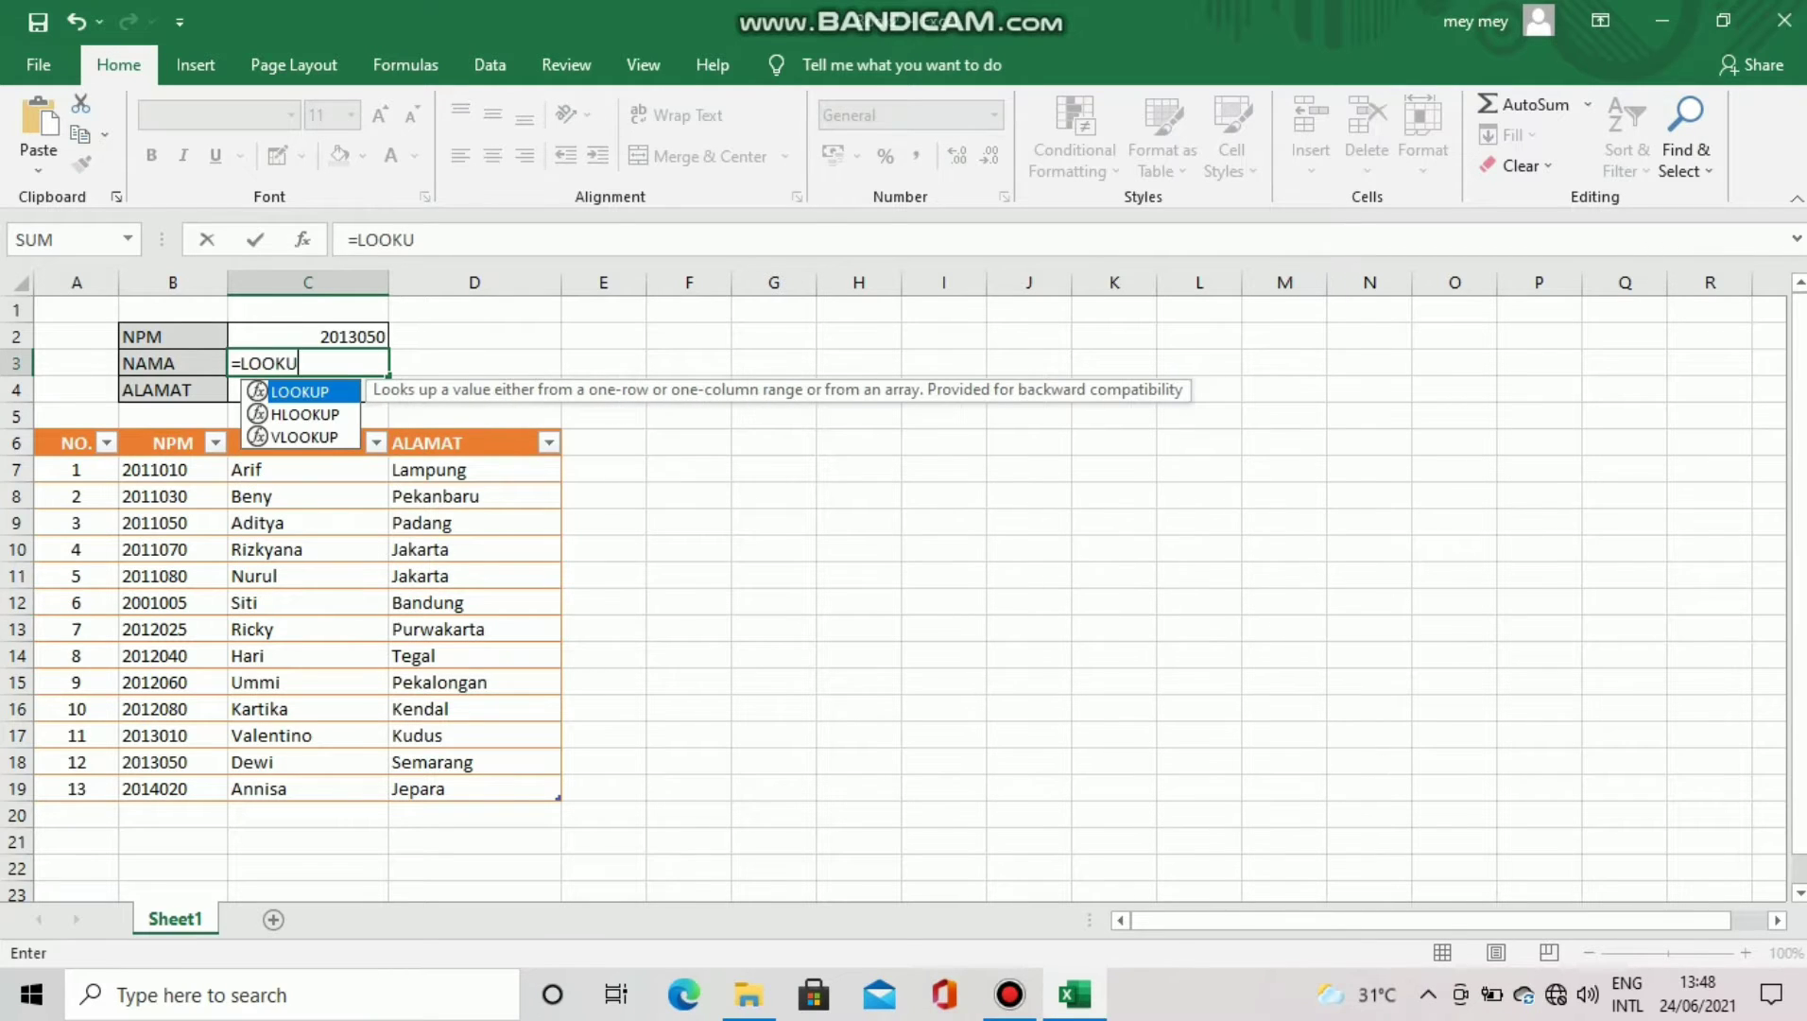
{"action": "type", "text": "P"}
{"action": "key", "text": "Escape"}
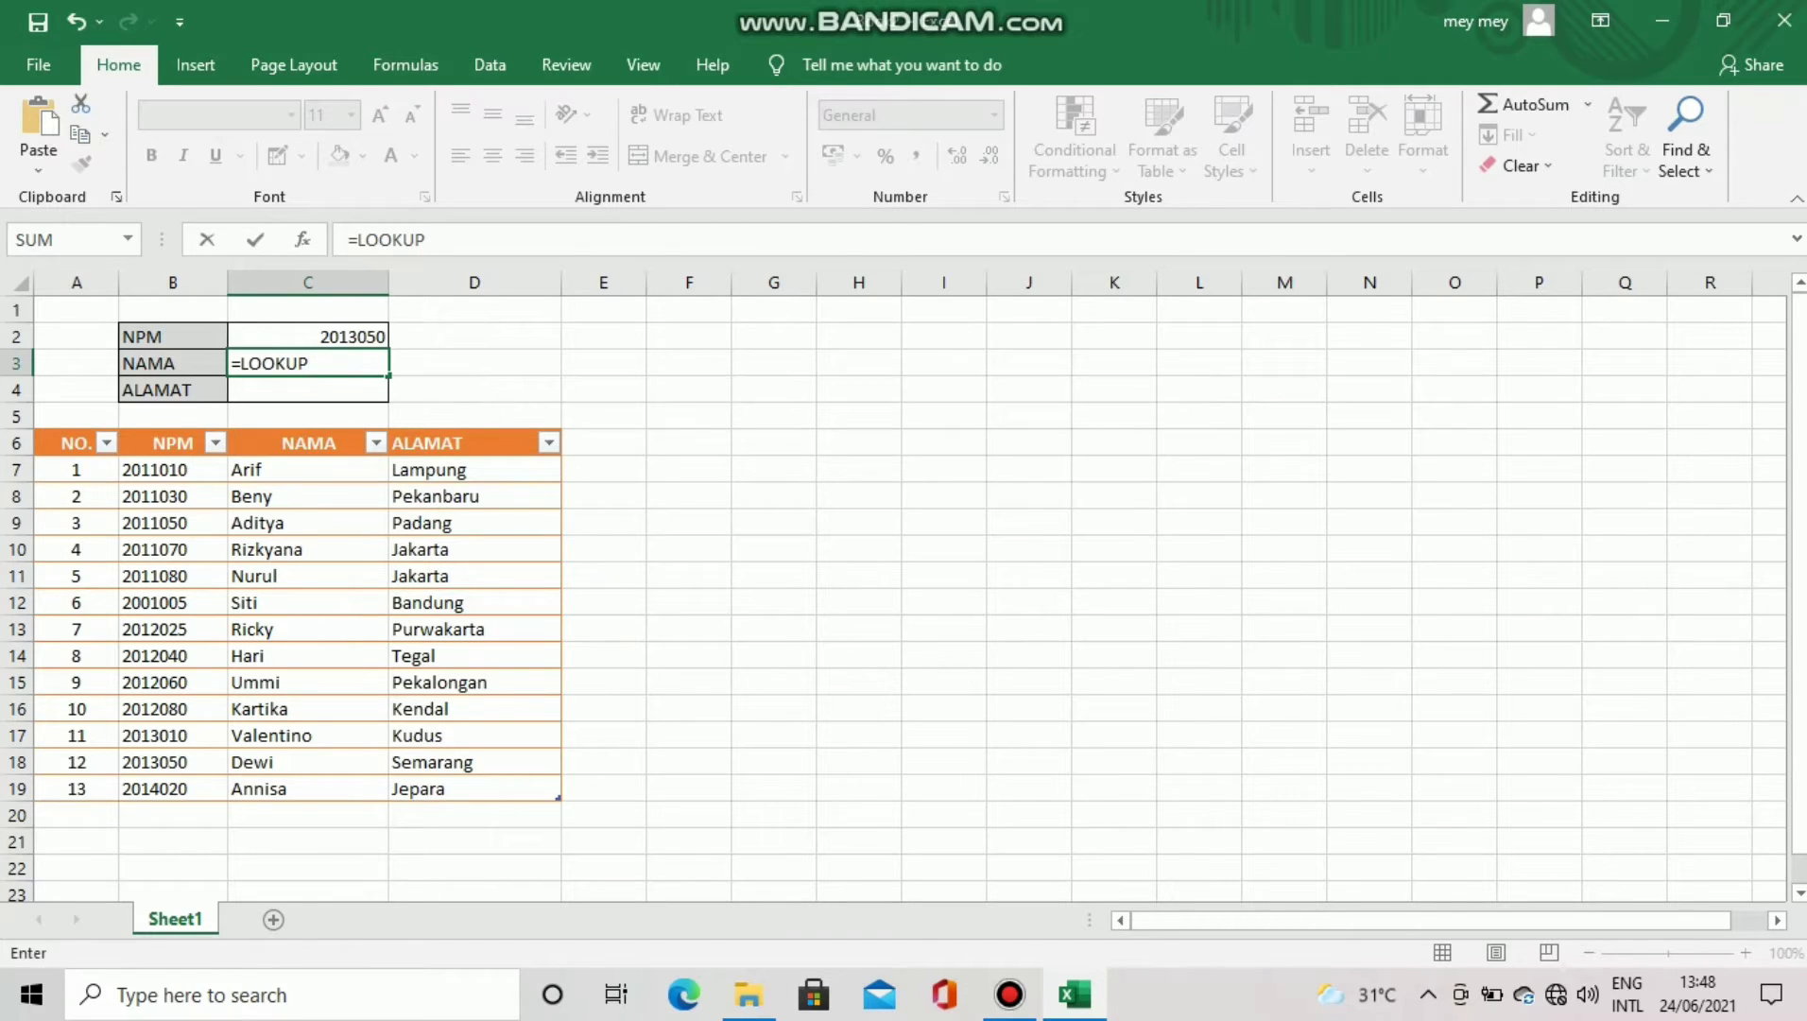
{"action": "type", "text": "("}
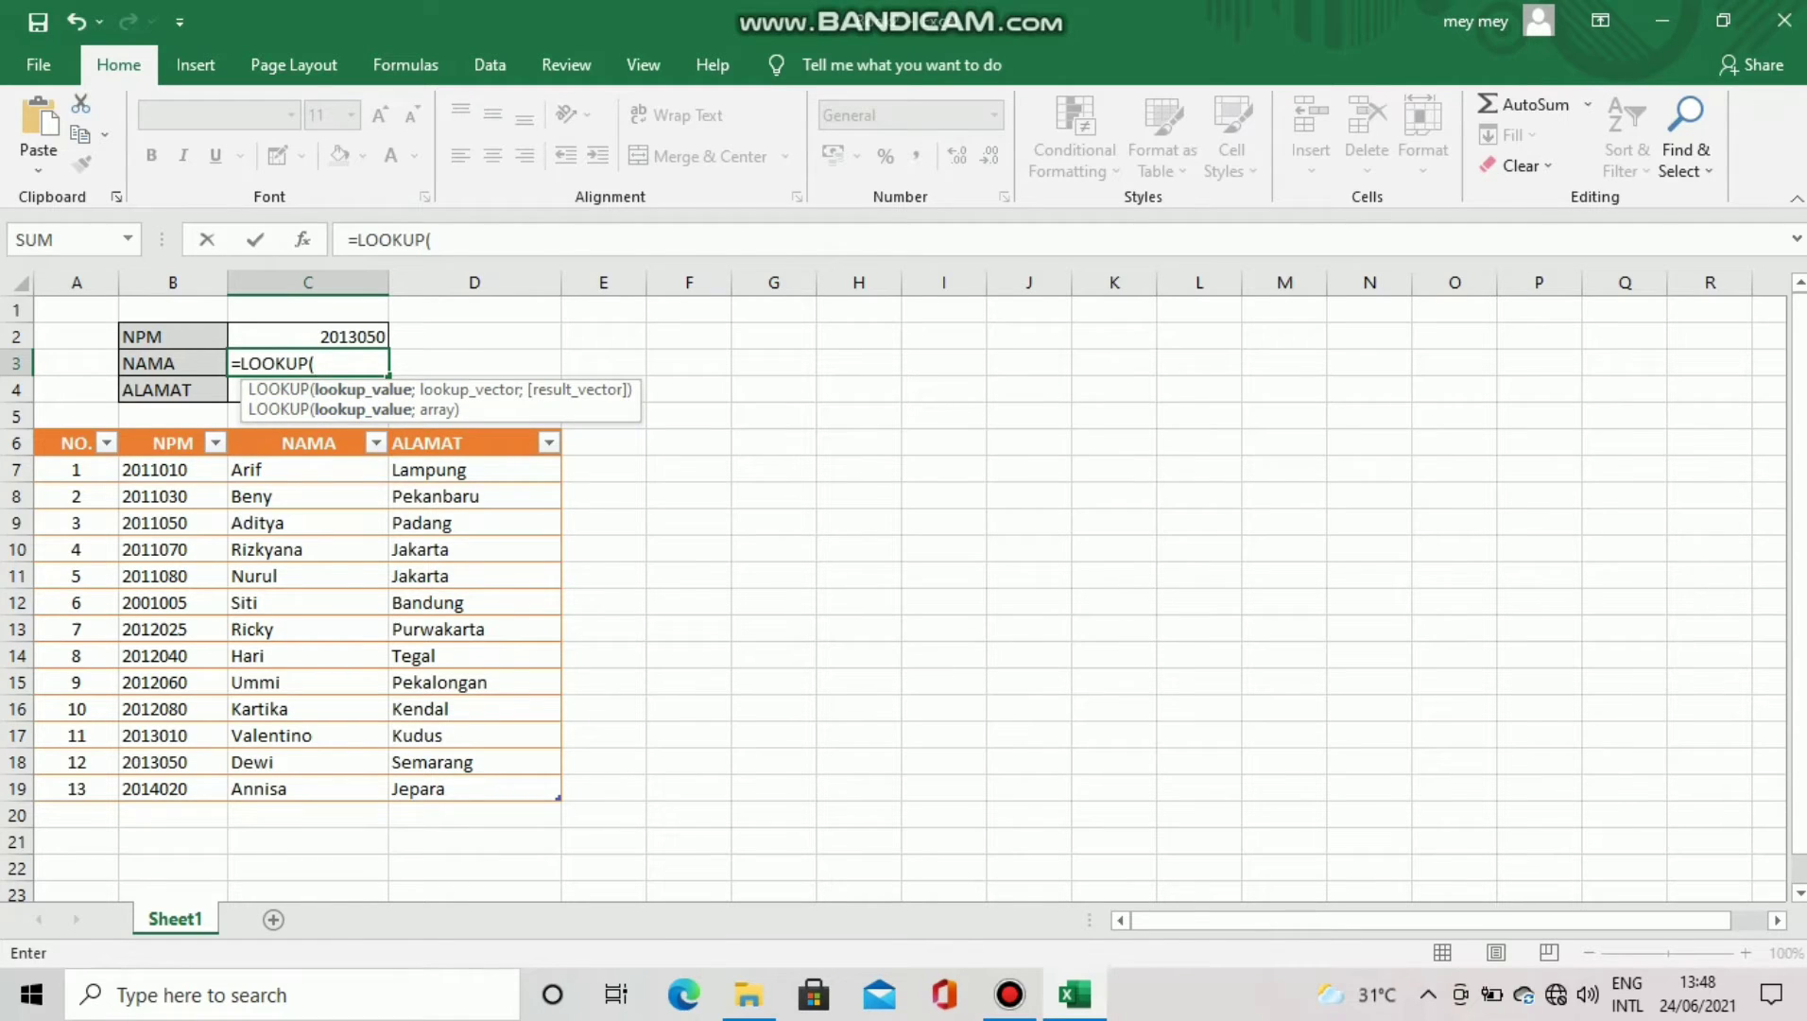
{"action": "left_click", "coordinate": [294, 337]}
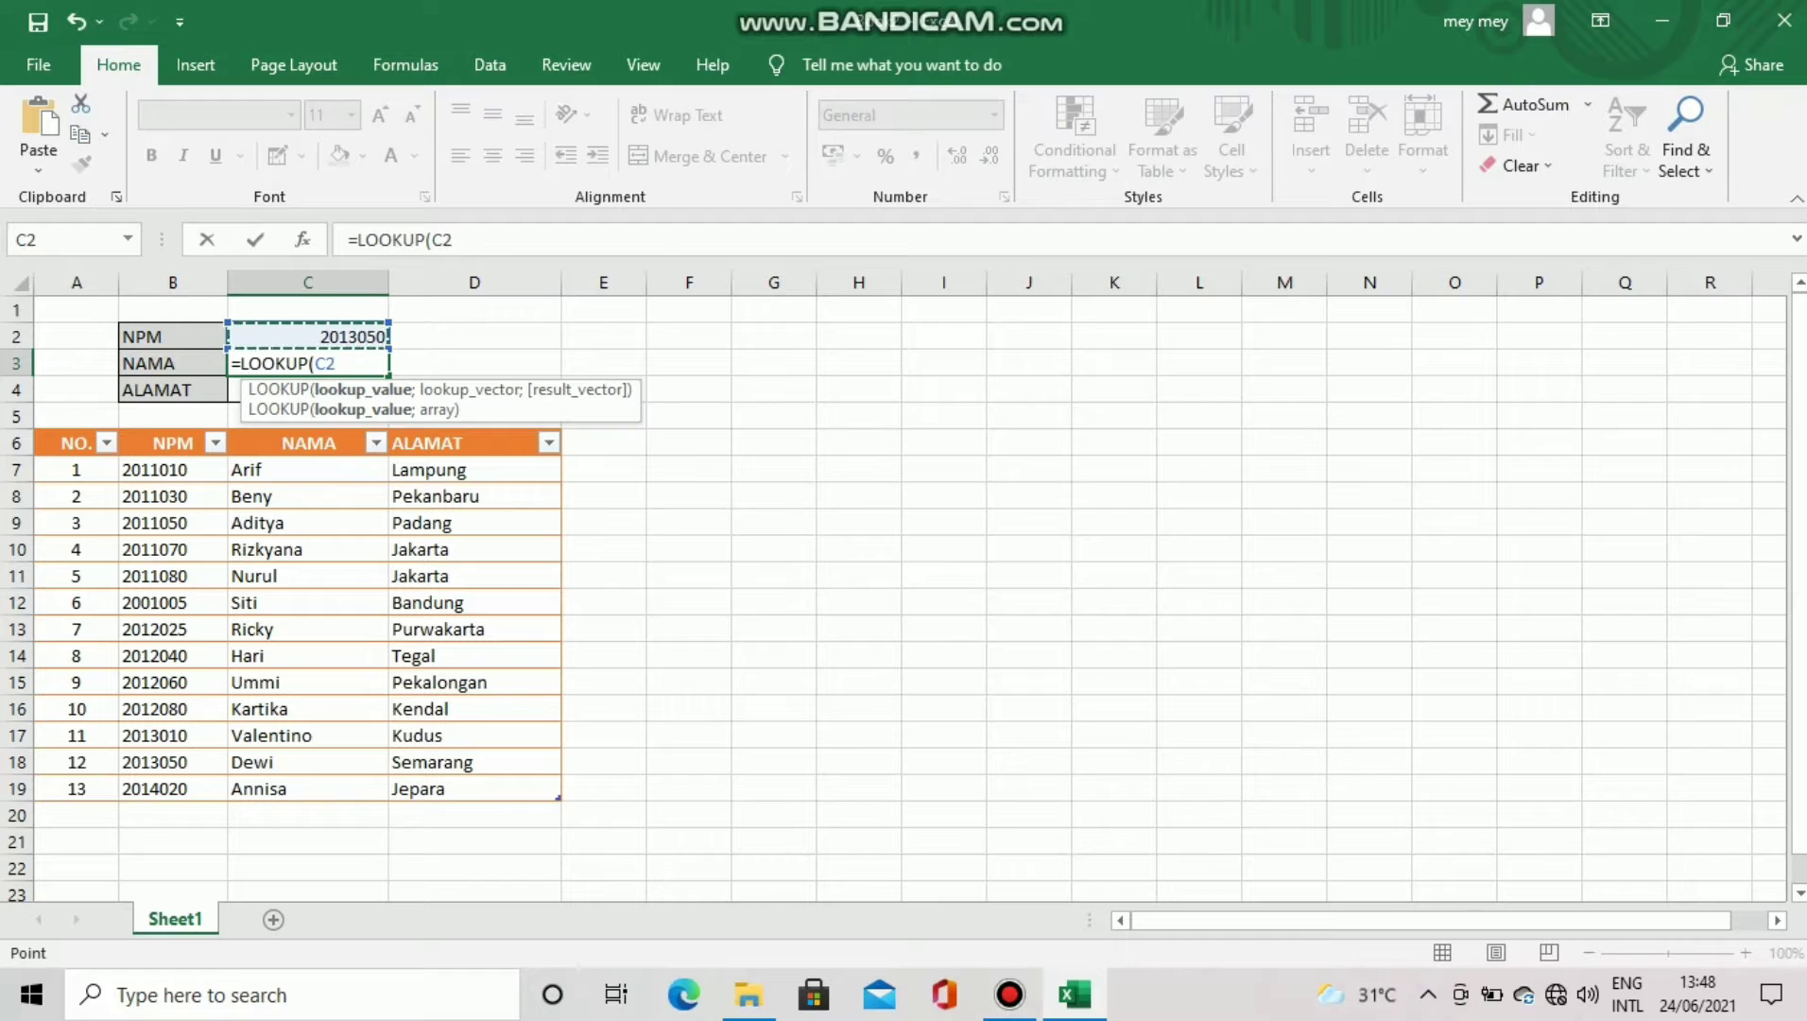
{"action": "key", "text": "F8"}
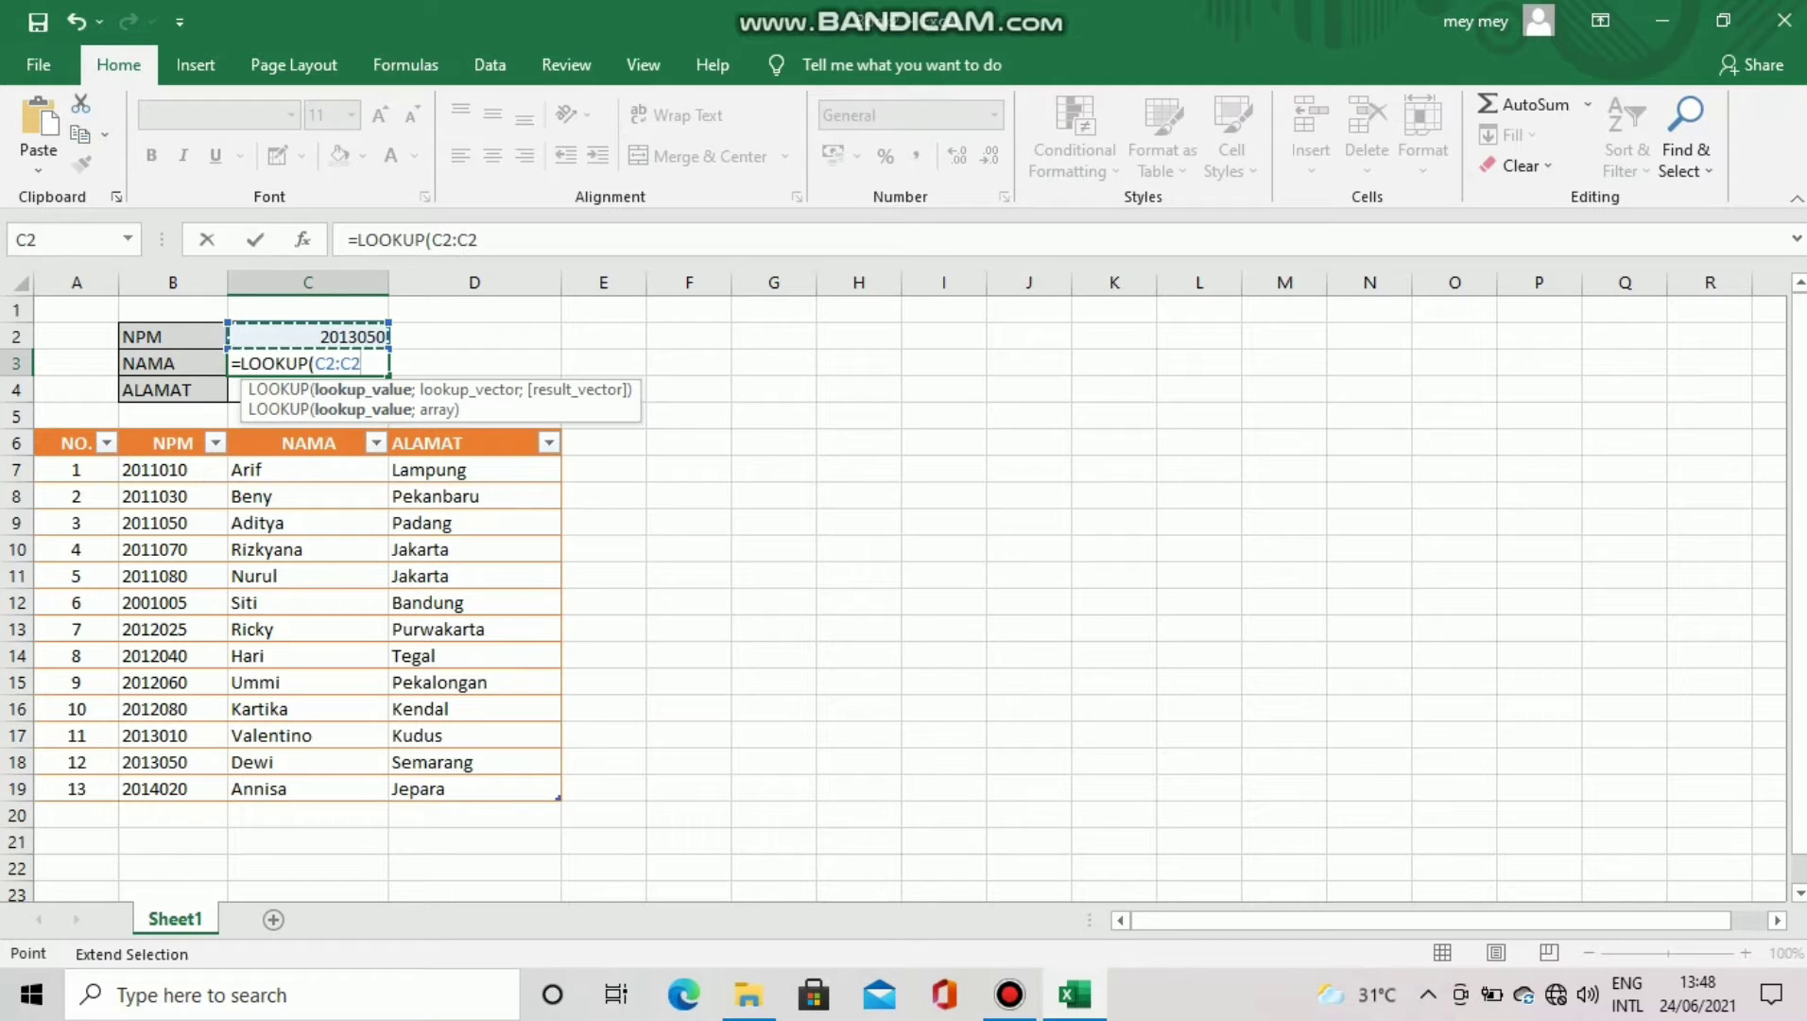
{"action": "key", "text": "BackSpace"}
{"action": "key", "text": "BackSpace"}
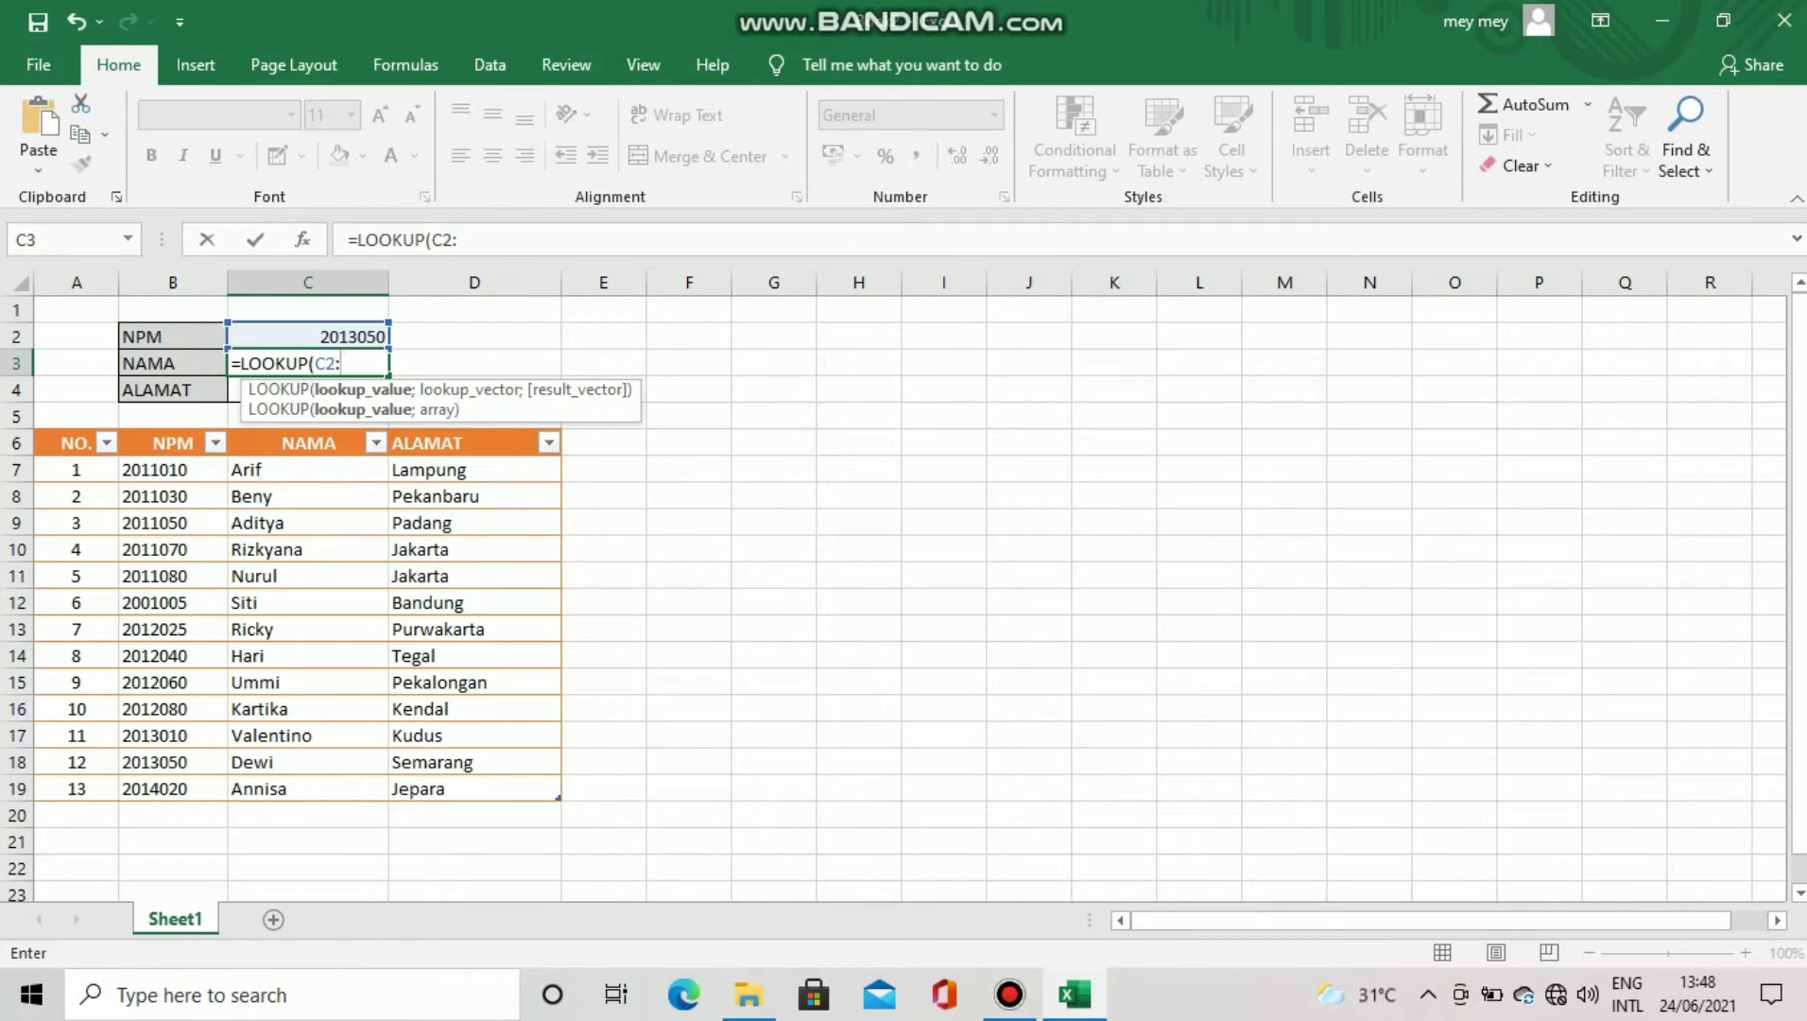
{"action": "key", "text": "BackSpace"}
{"action": "type", "text": ";"}
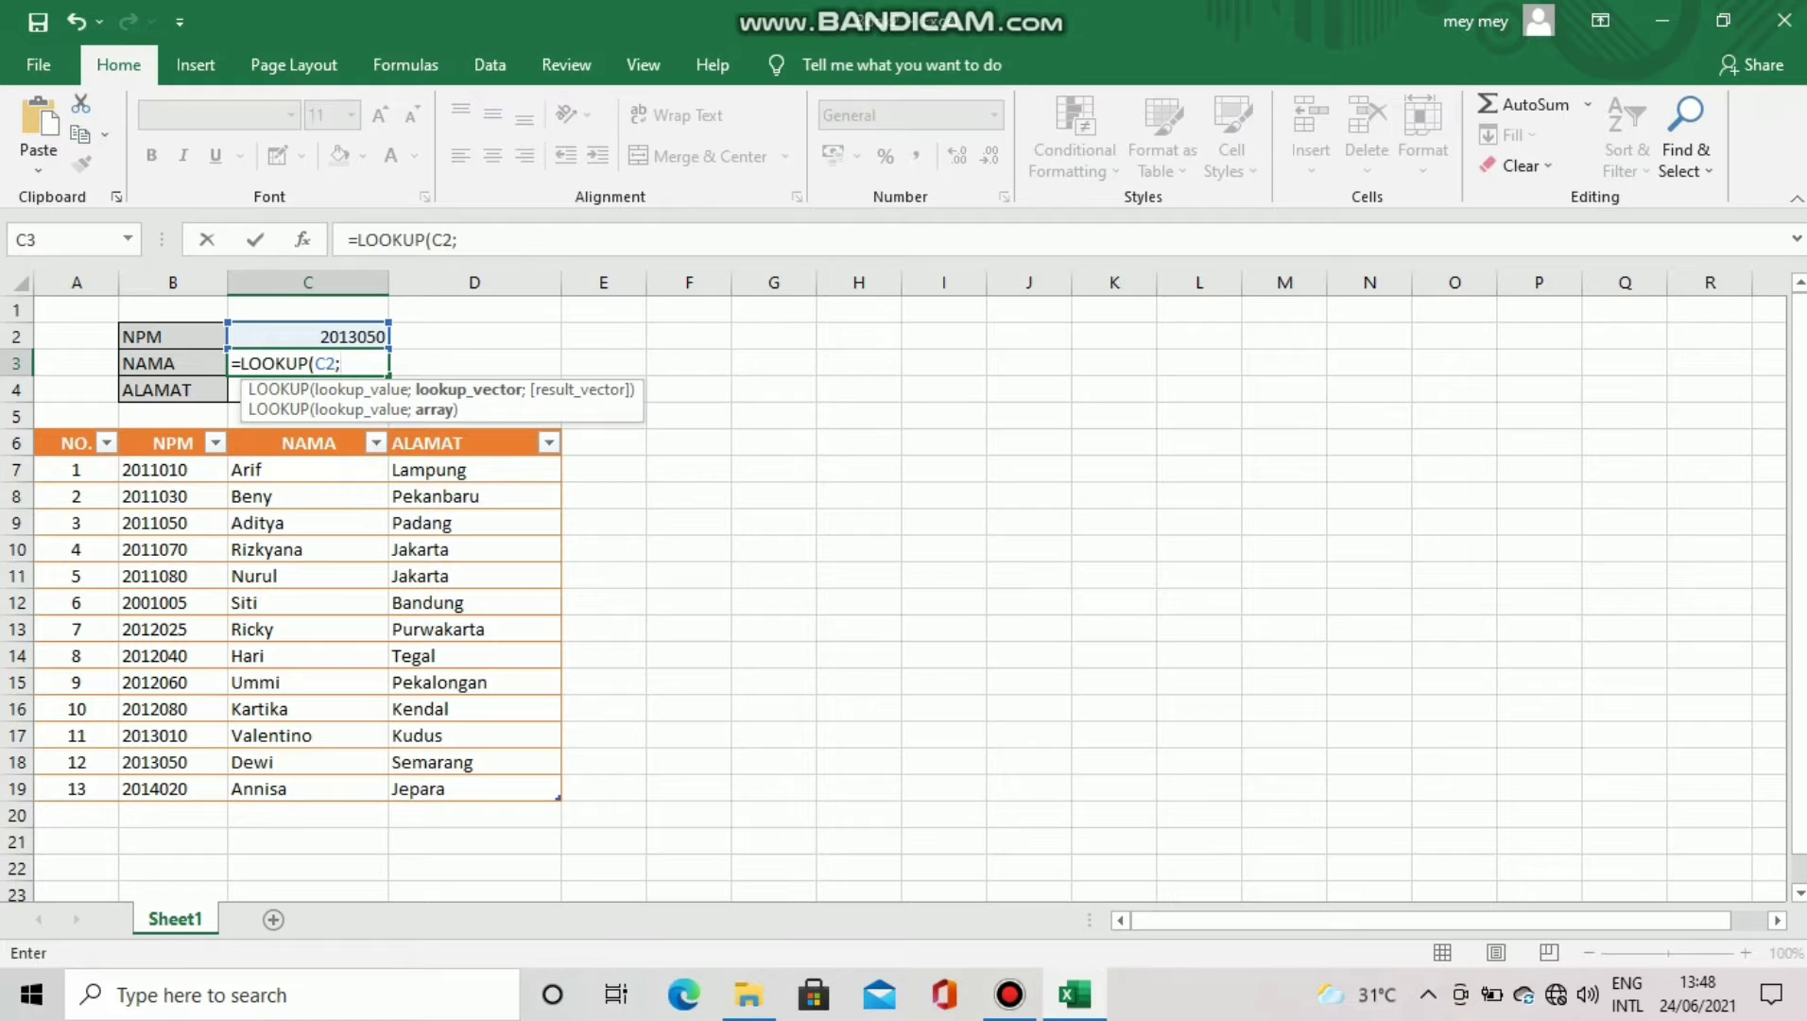
- Complete C3's LOOKUP with the table's NPM and NAMA columns, headers included, as the array: Table9[[#All];[NPM]:[NAMA]]
{"action": "left_click_drag", "start_coordinate": [173, 442], "coordinate": [312, 788]}
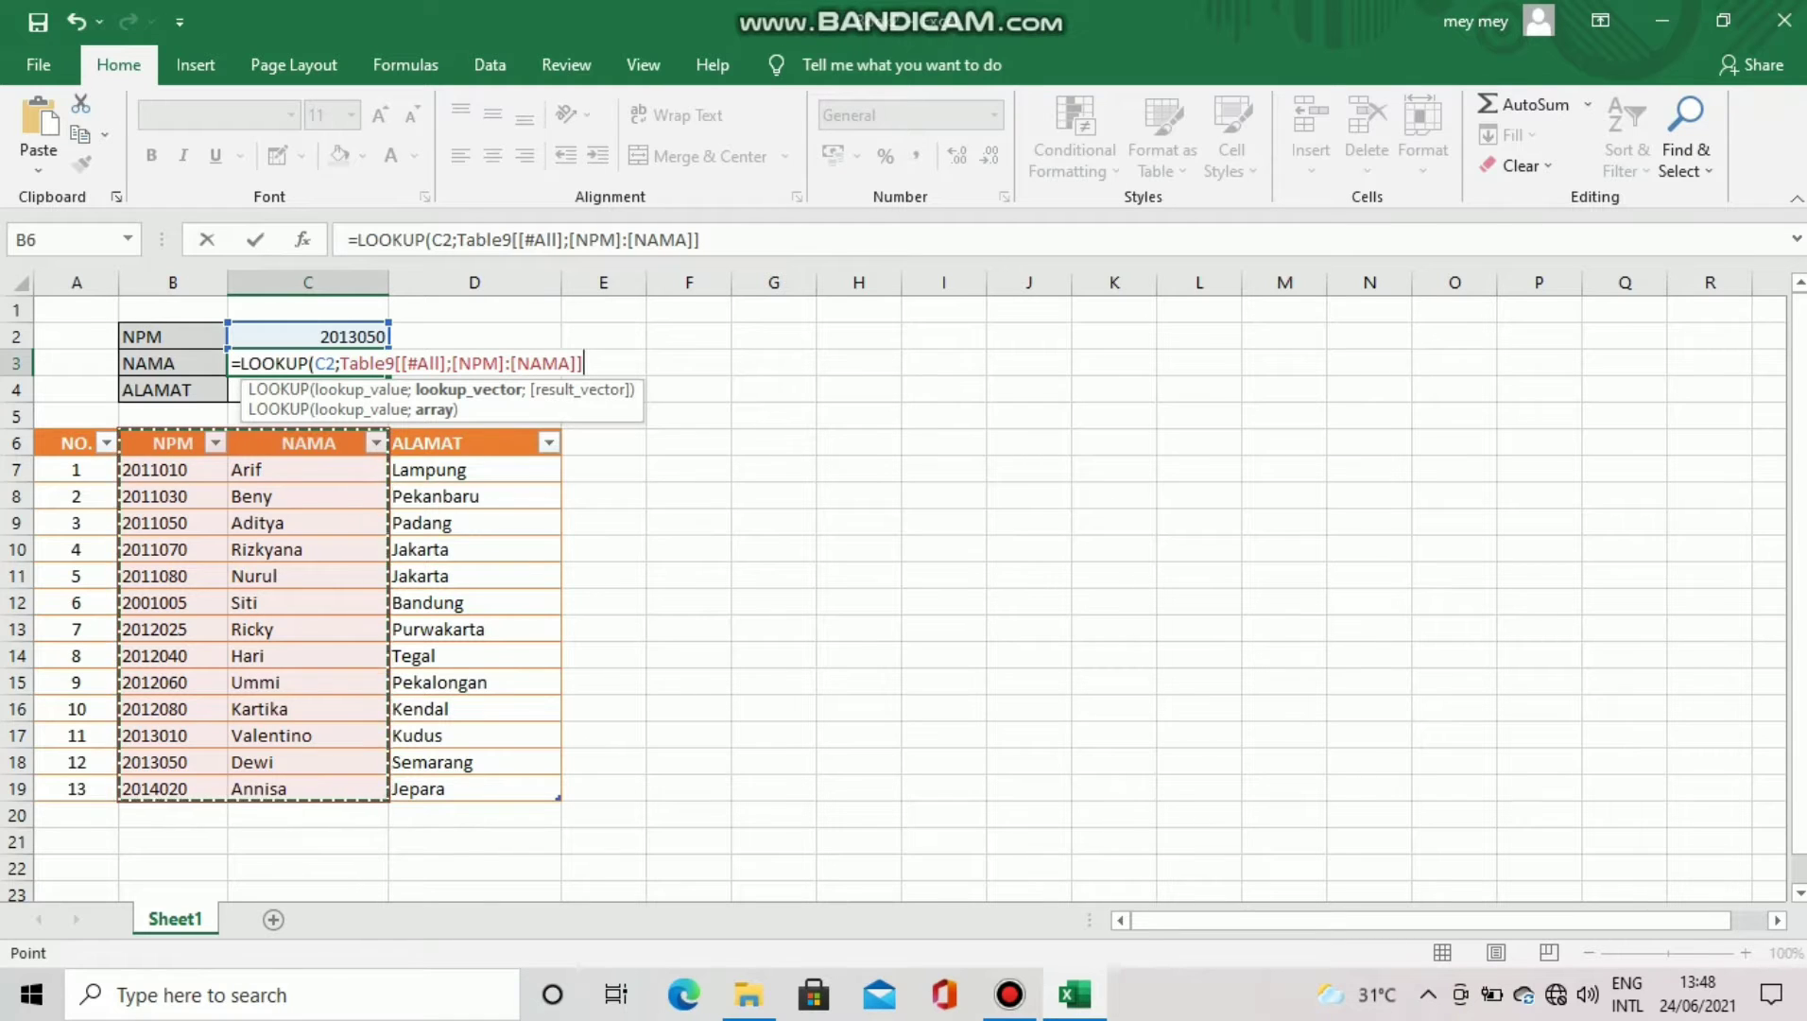
{"action": "type", "text": ")"}
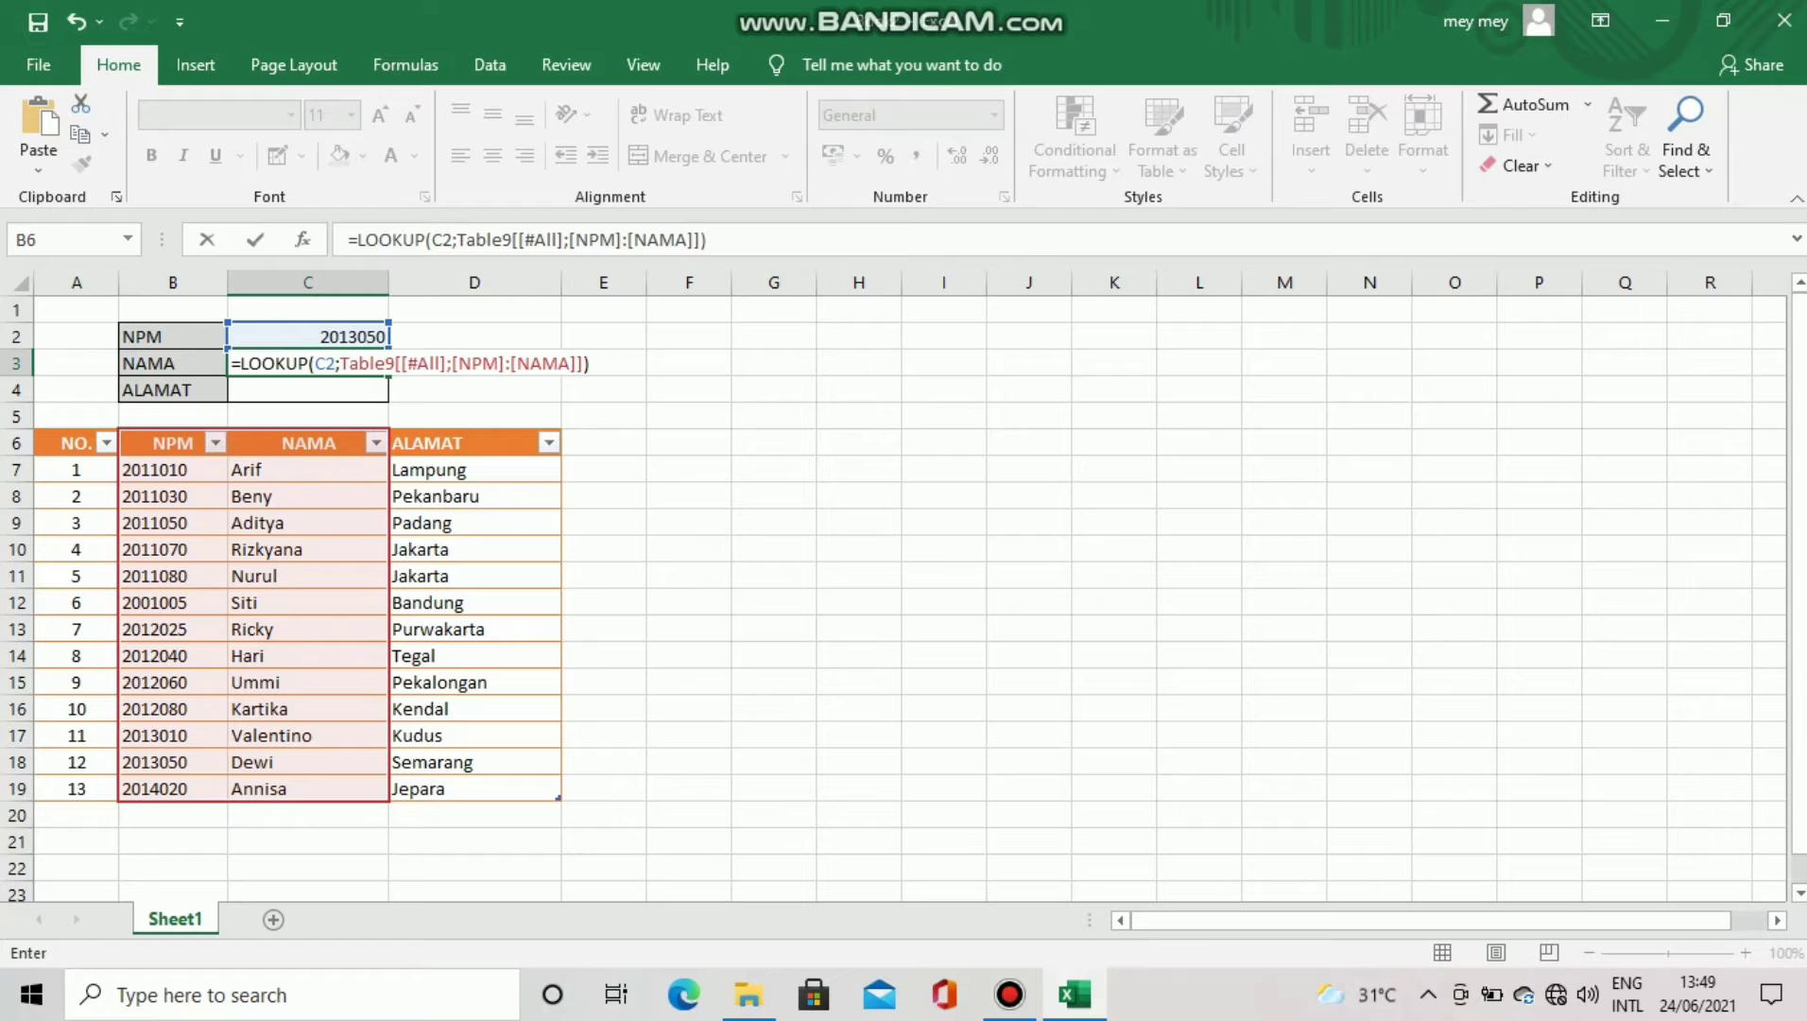
{"action": "key", "text": "Return"}
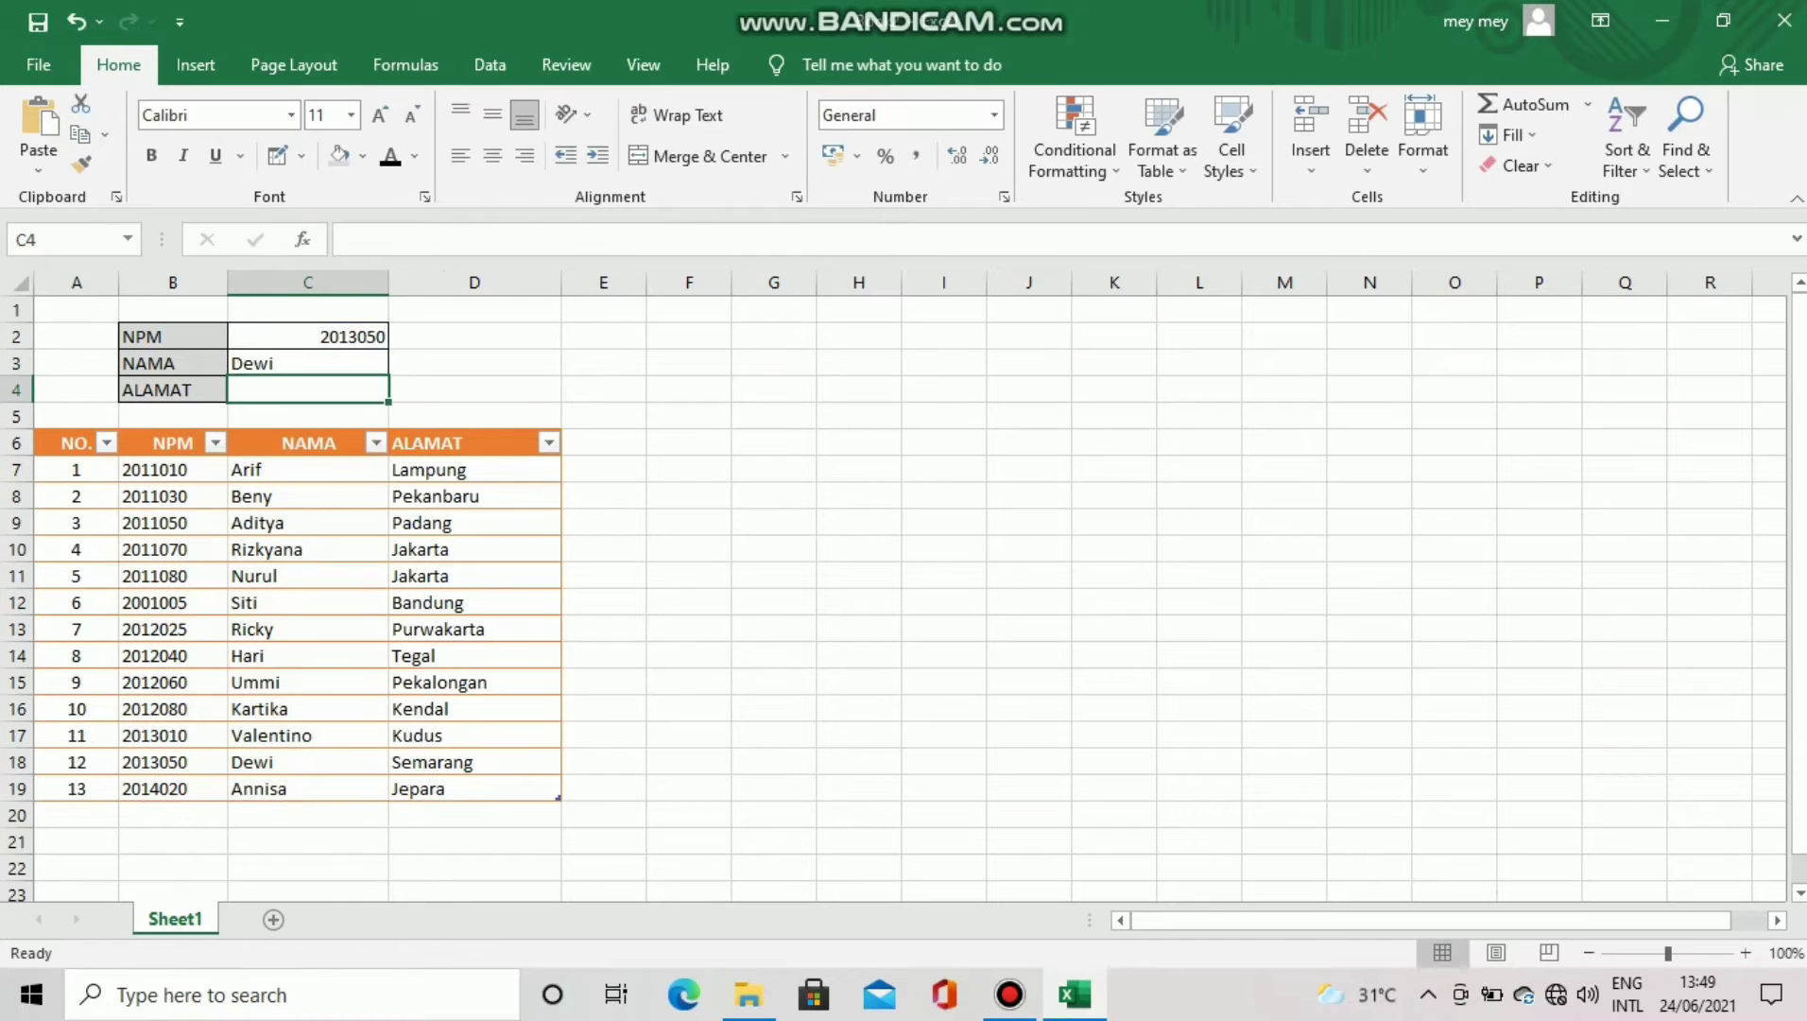
{"action": "left_click", "coordinate": [307, 363]}
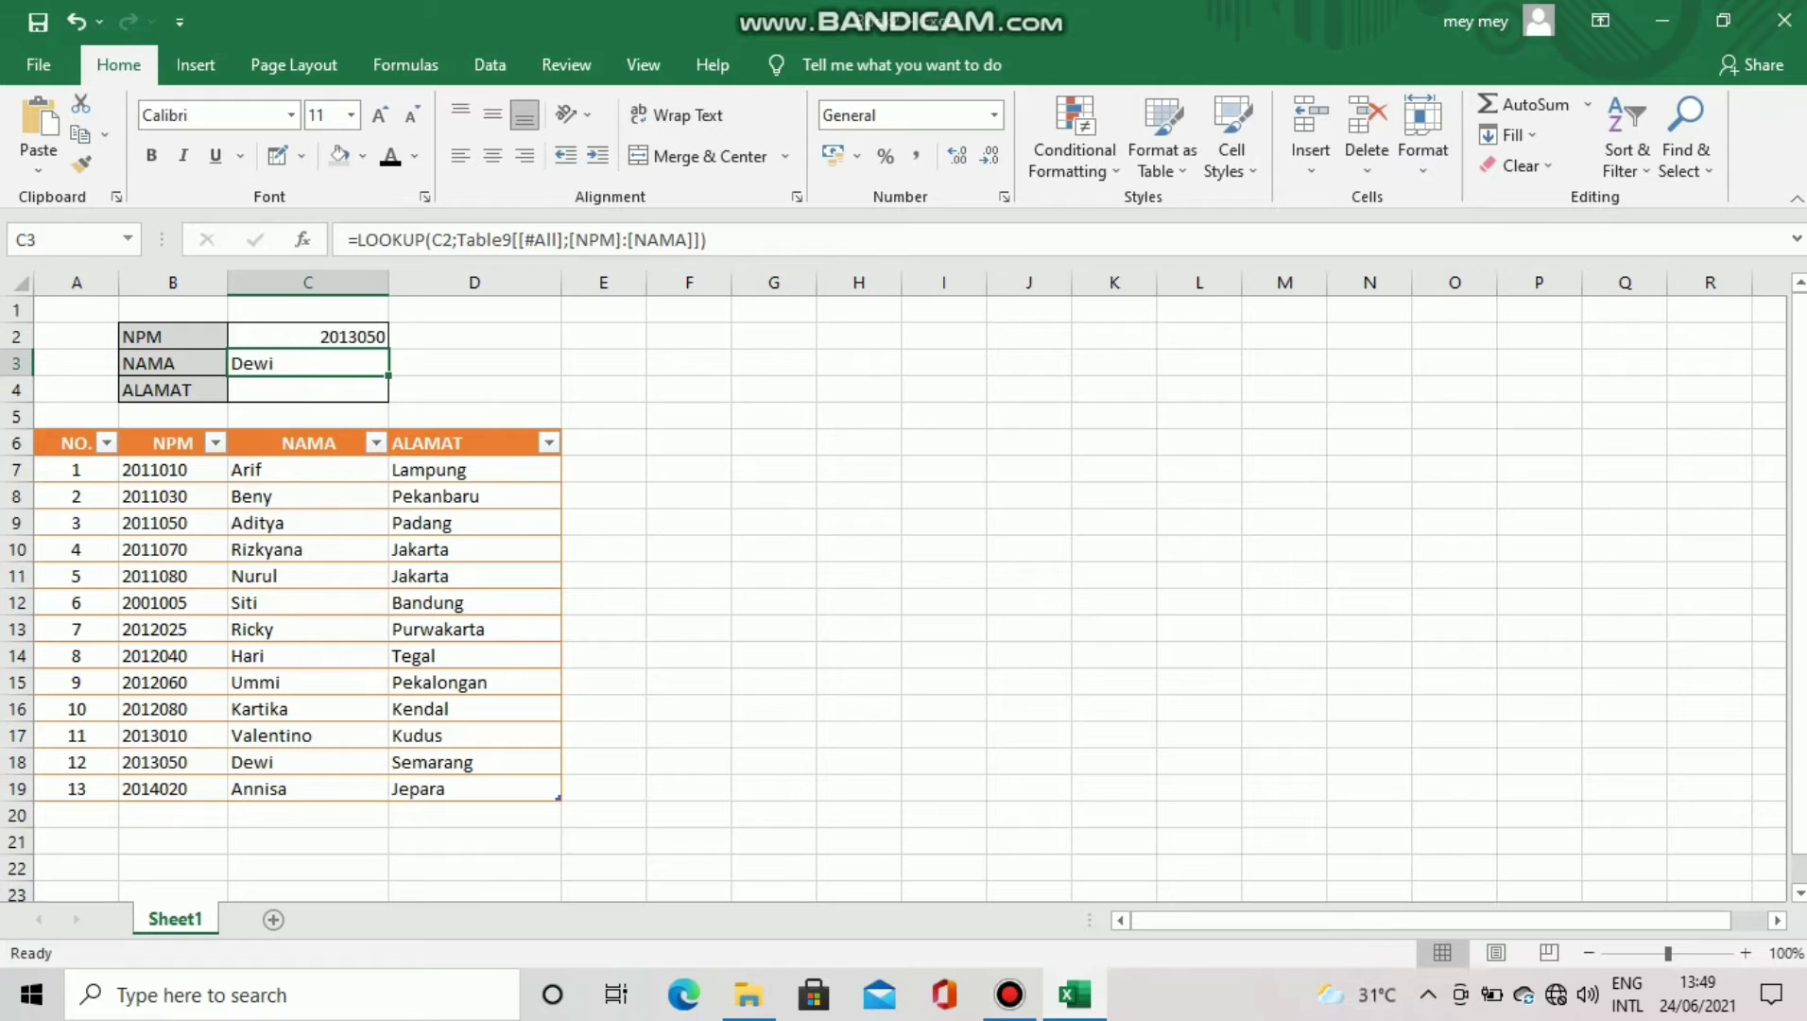
- Replace the NPM in cell C2 with the NPM of the table's second record
{"action": "left_click", "coordinate": [374, 337]}
{"action": "double_click", "coordinate": [374, 337]}
{"action": "key", "text": "Right"}
{"action": "key", "text": "BackSpace"}
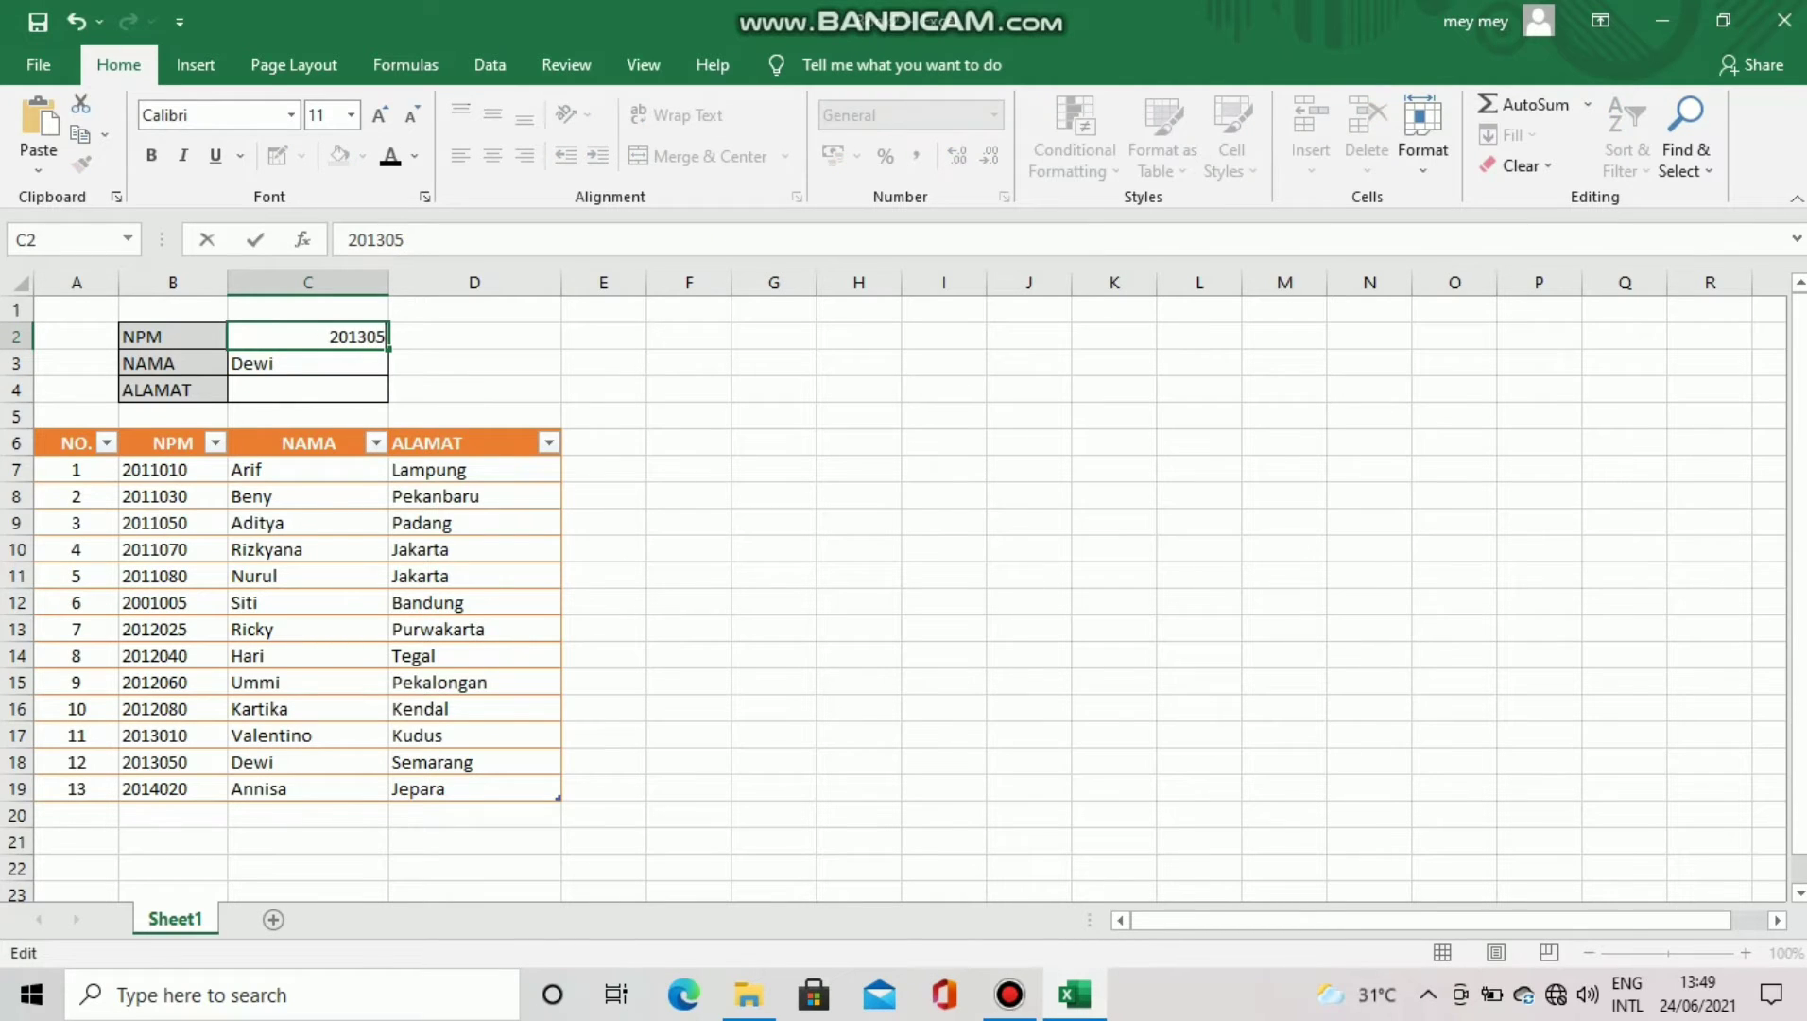
{"action": "key", "text": "BackSpace"}
{"action": "key", "text": "BackSpace"}
{"action": "key", "text": "BackSpace"}
{"action": "type", "text": "1030"}
{"action": "key", "text": "Return"}
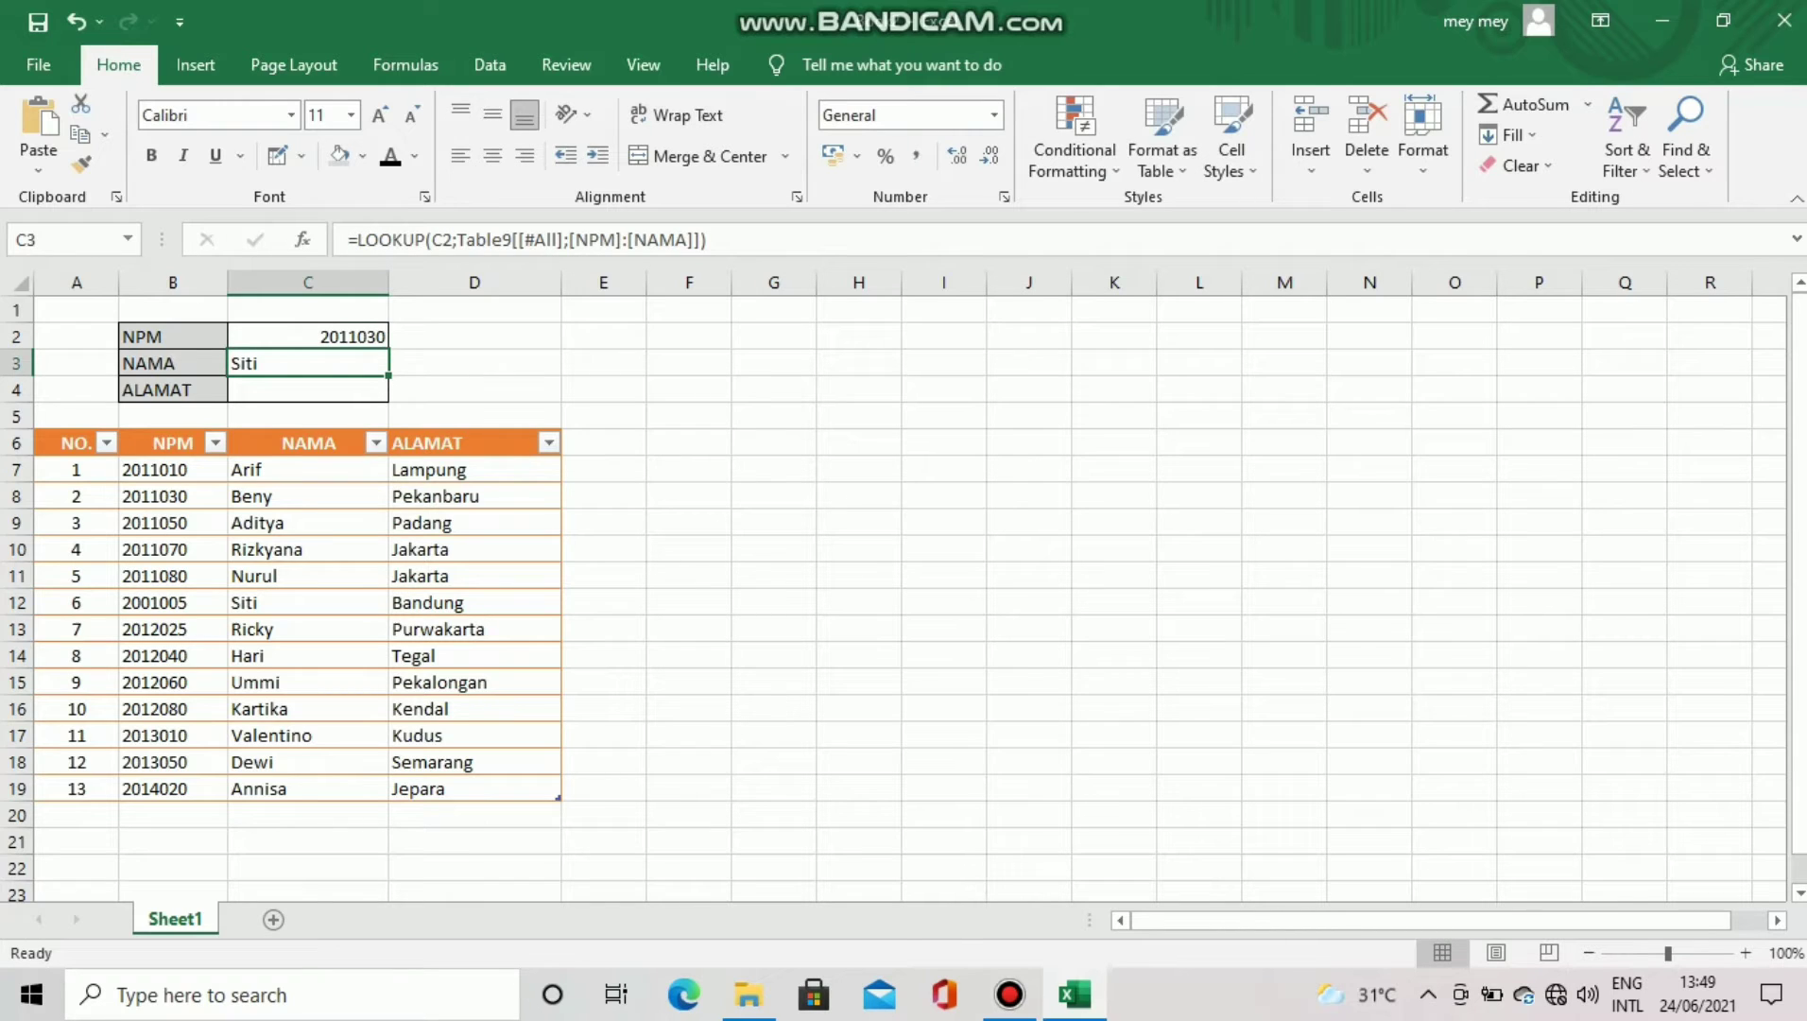
- Start a LOOKUP formula in the ALAMAT cell, C4, with C2 as the lookup value
{"action": "key", "text": "Down"}
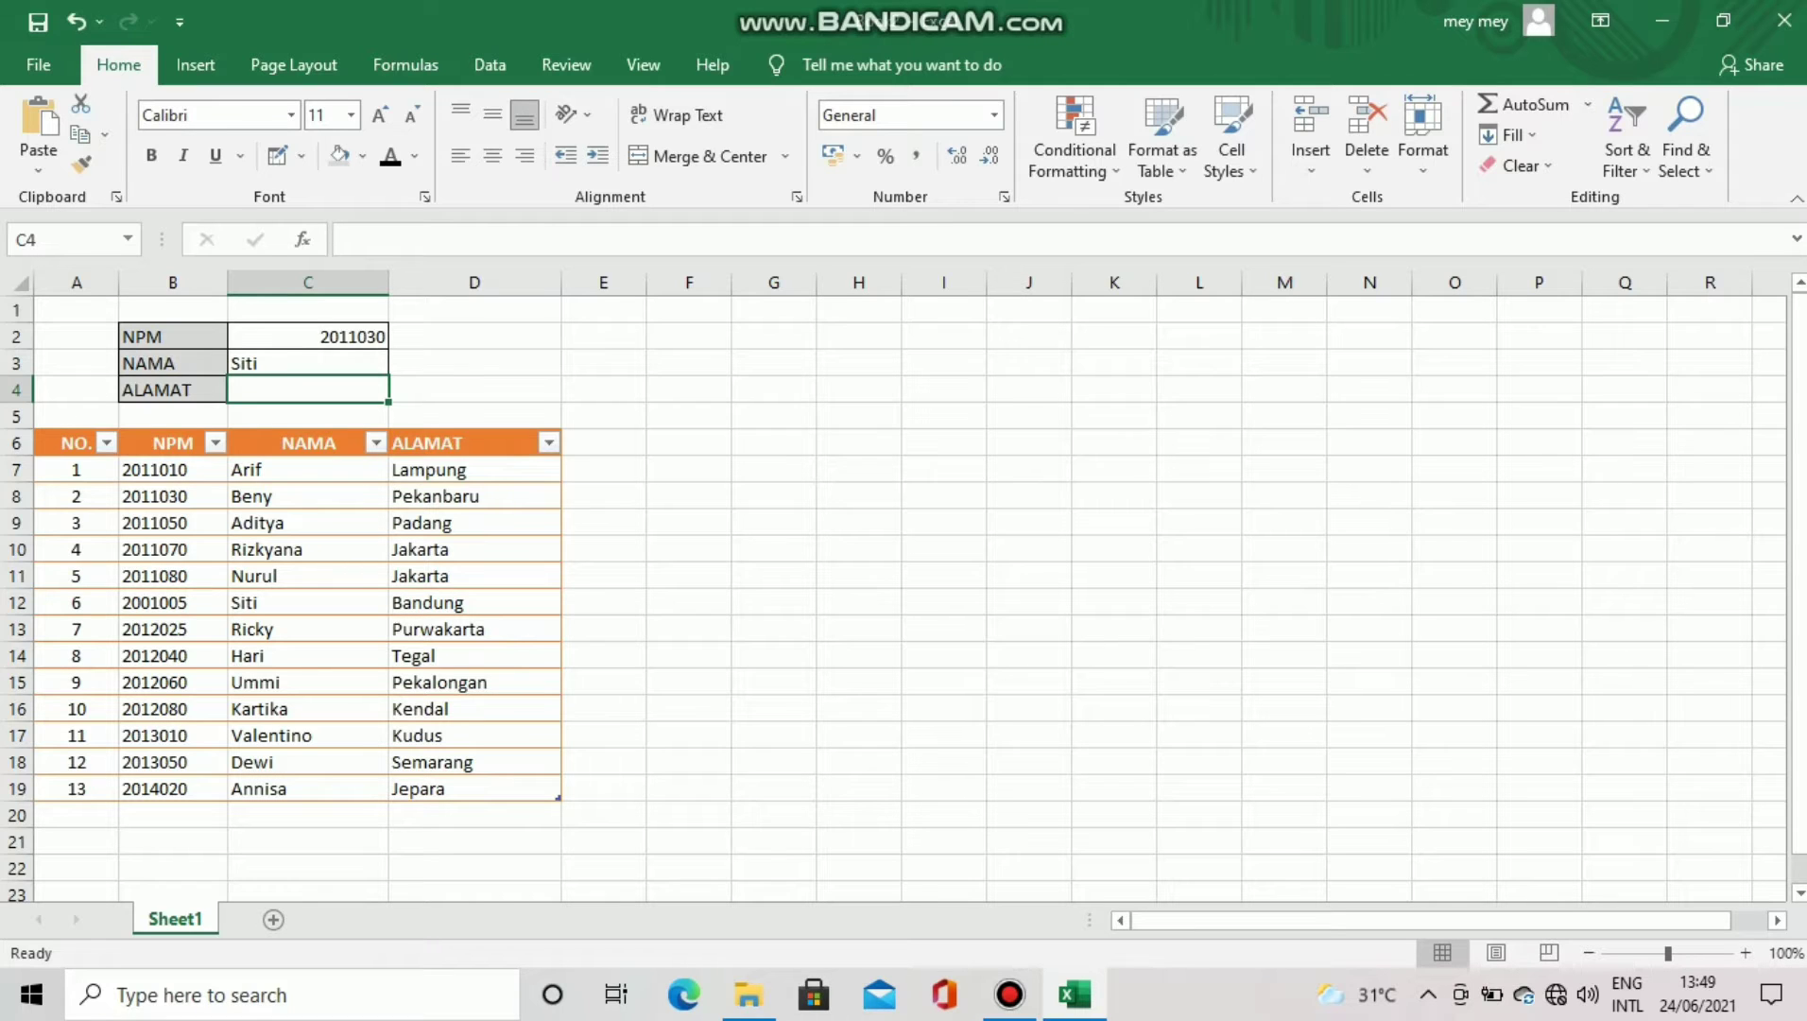
{"action": "type", "text": "=LOOU"}
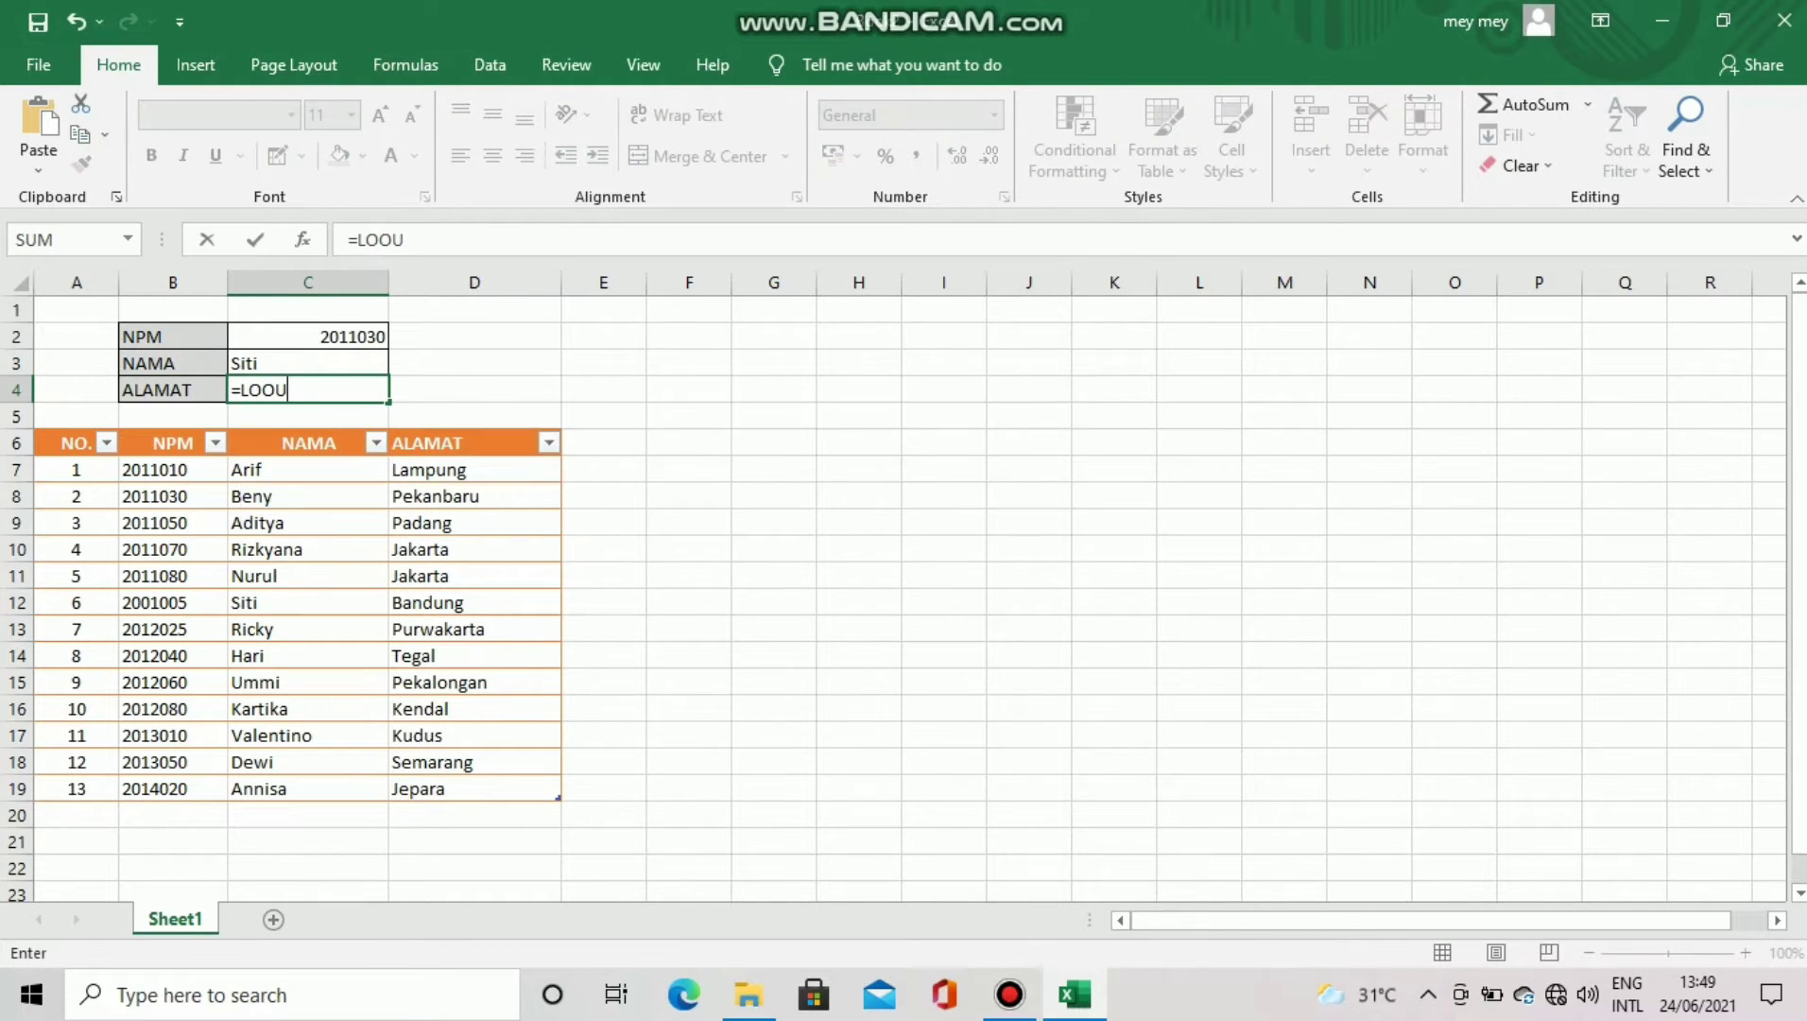
{"action": "key", "text": "BackSpace"}
{"action": "type", "text": "KUP"}
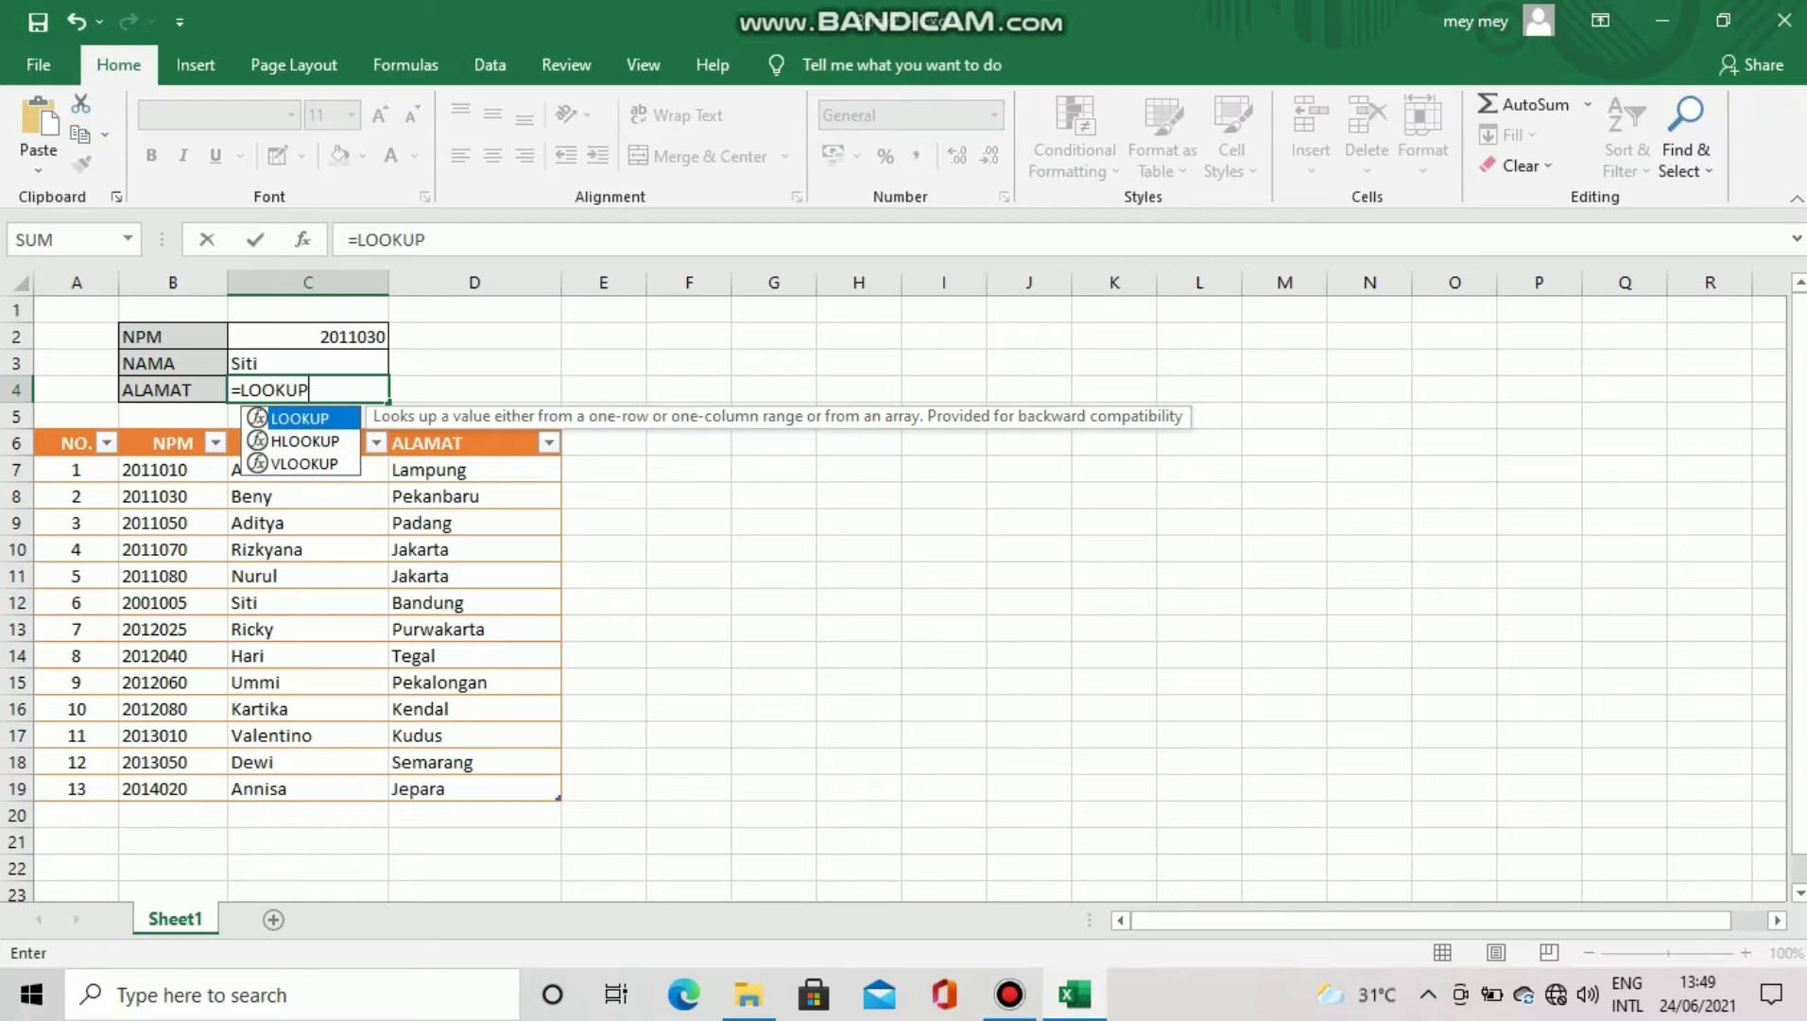
{"action": "key", "text": "Escape"}
{"action": "type", "text": "("}
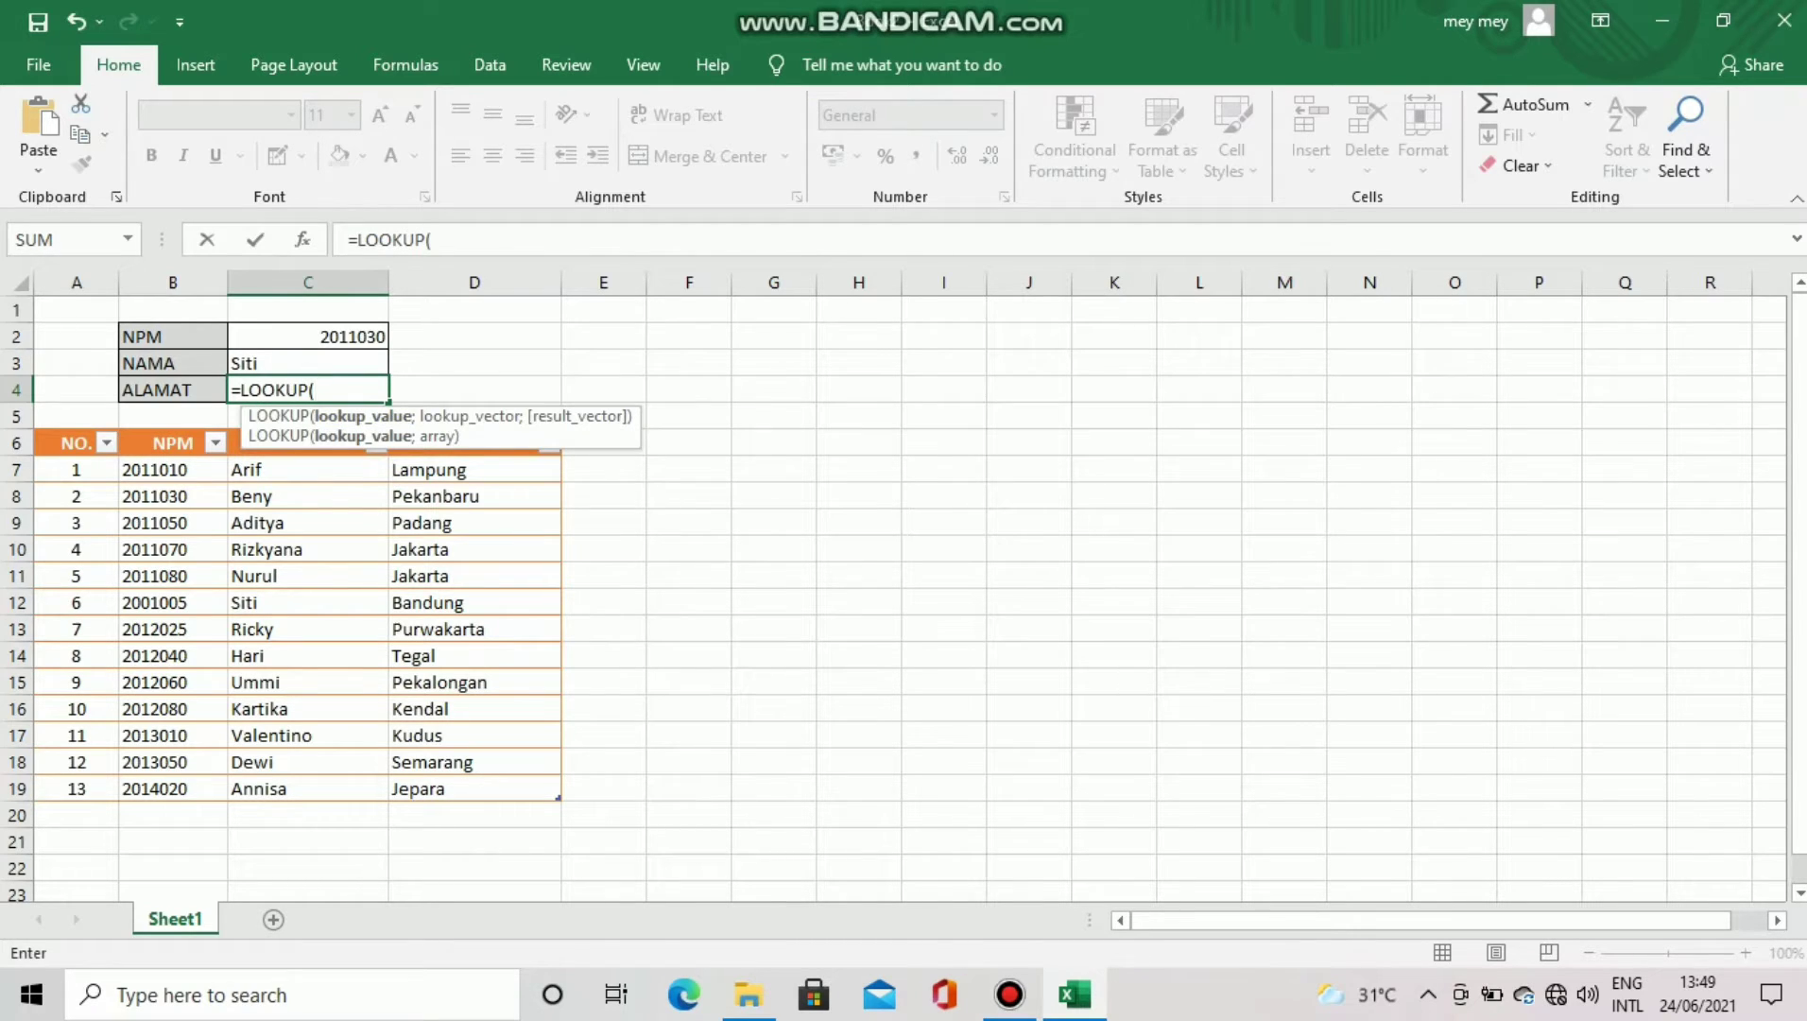
{"action": "left_click", "coordinate": [308, 336]}
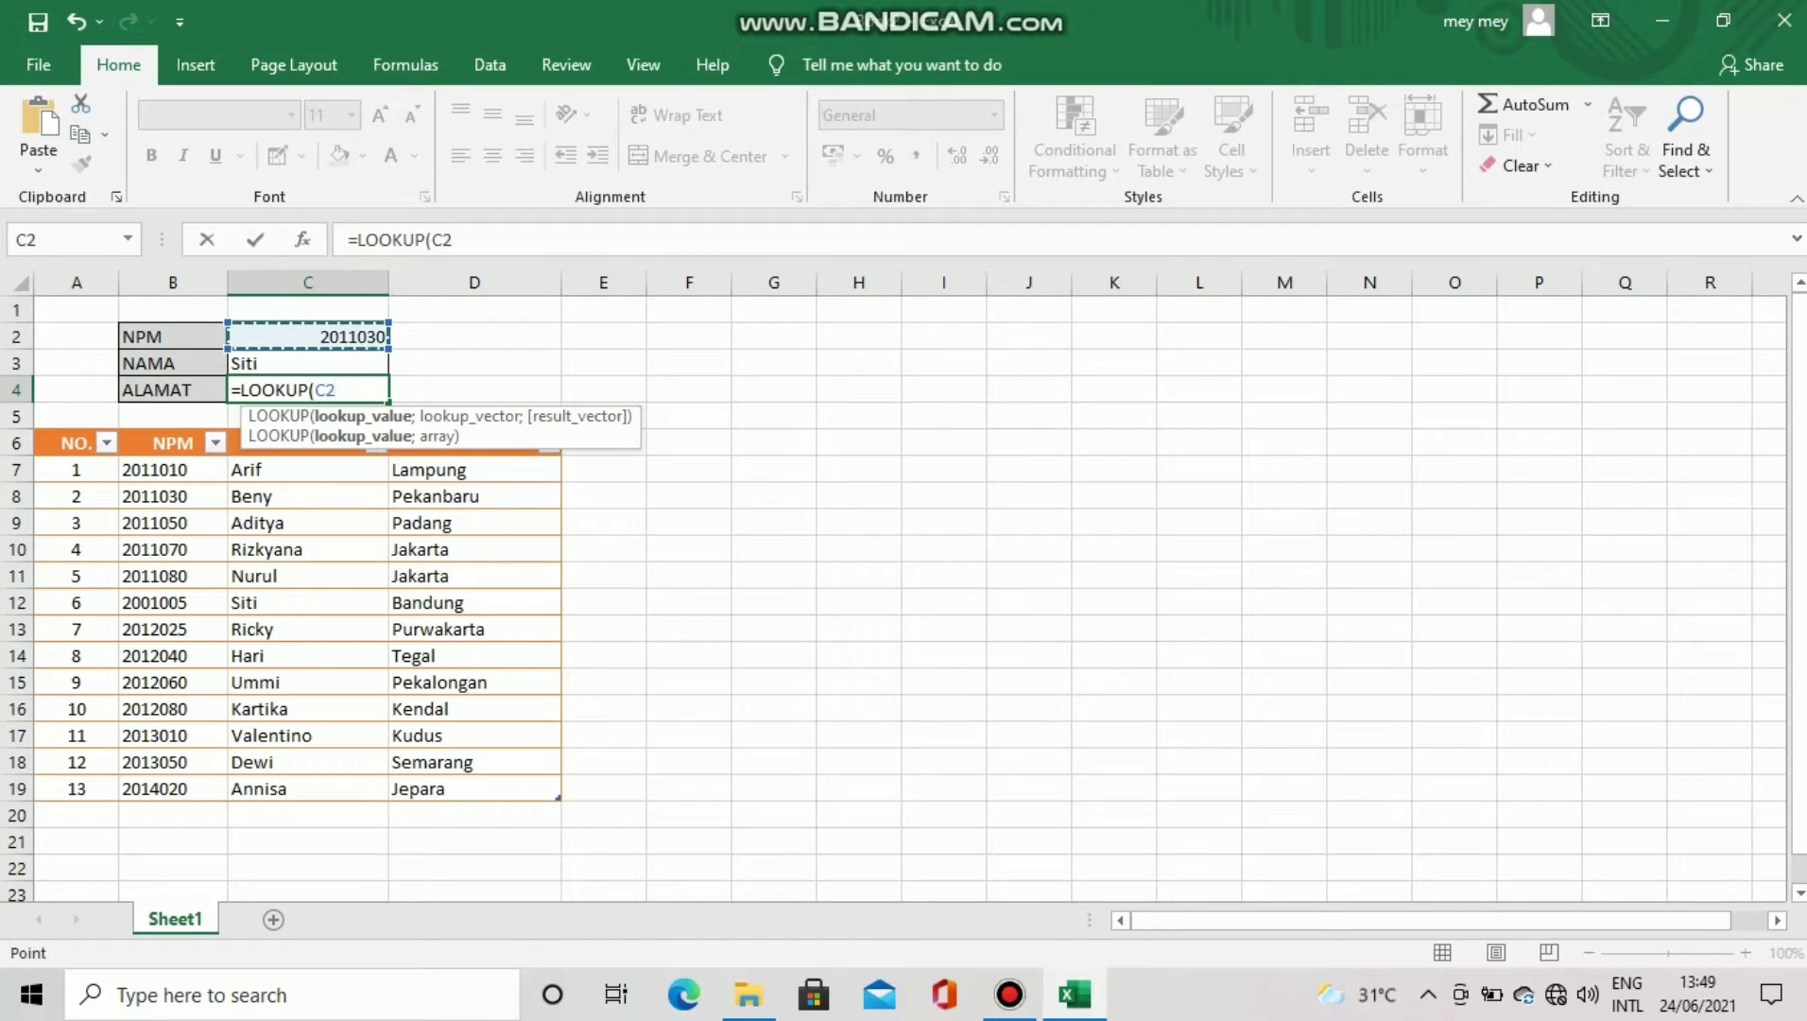
{"action": "type", "text": ";"}
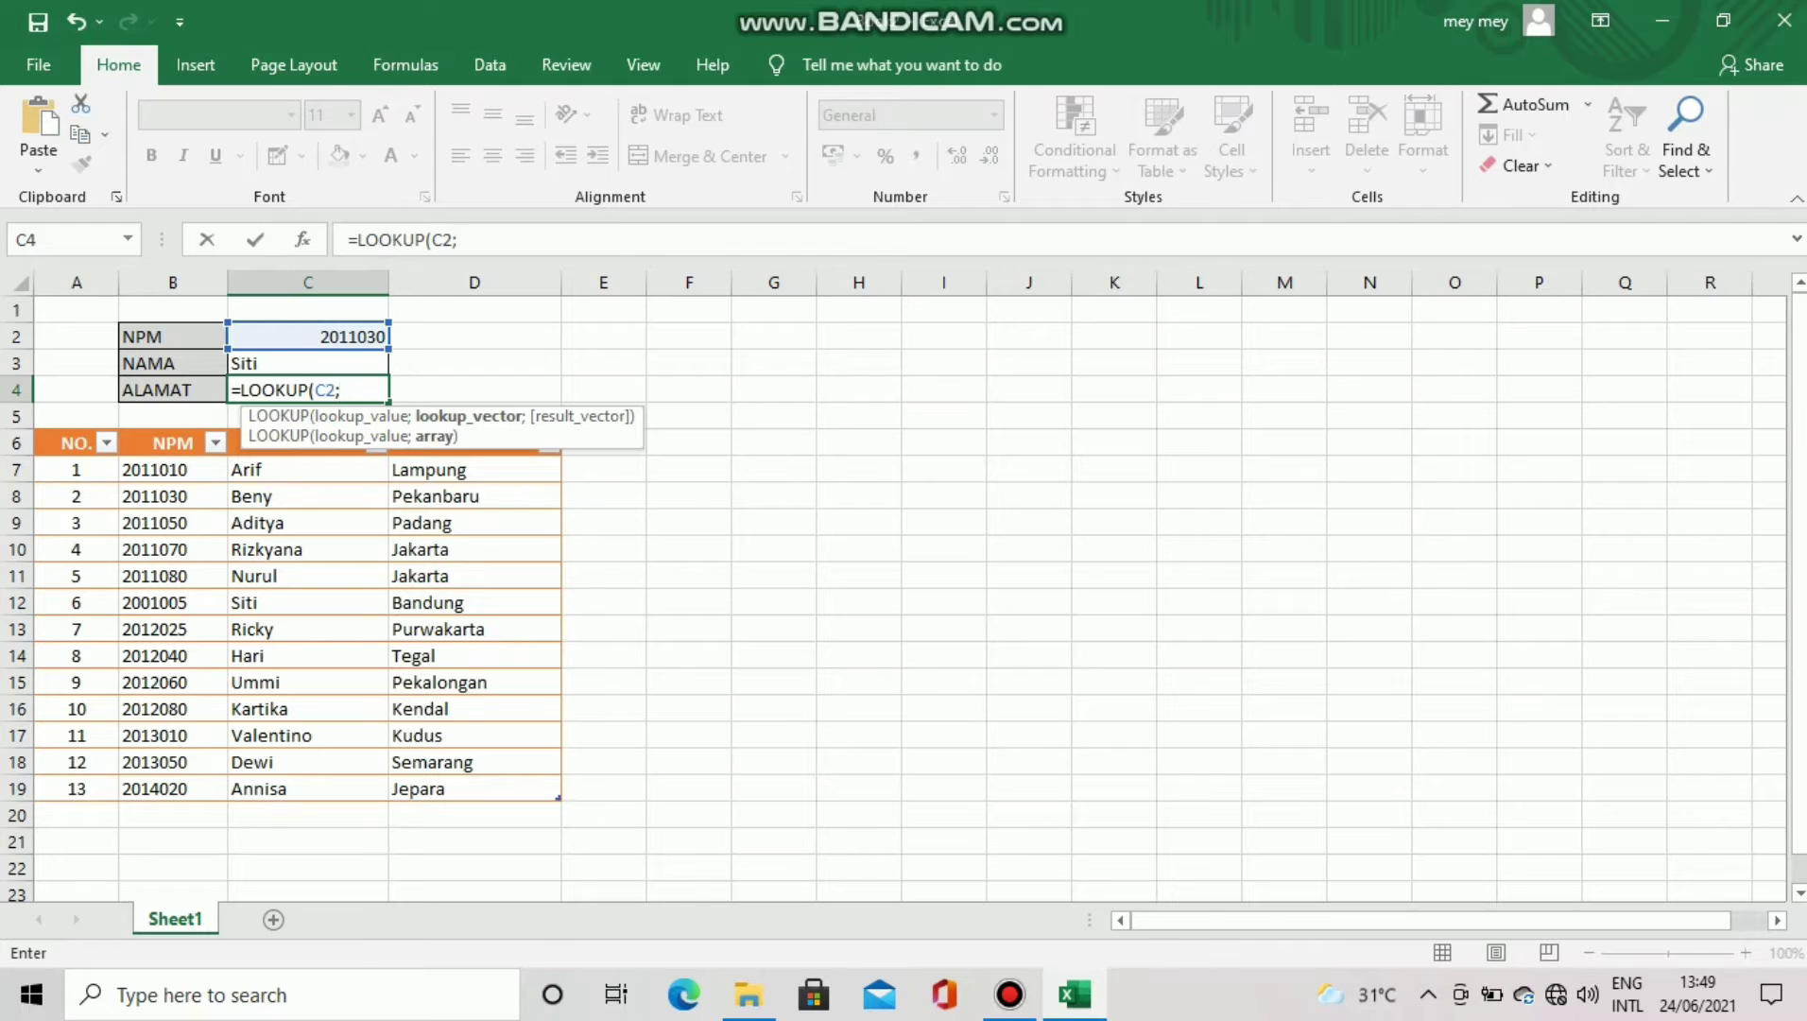
- Complete C4's LOOKUP with the table's whole NPM column as lookup vector and whole ALAMAT column as result vector, headers included
{"action": "left_click_drag", "start_coordinate": [151, 442], "coordinate": [189, 790]}
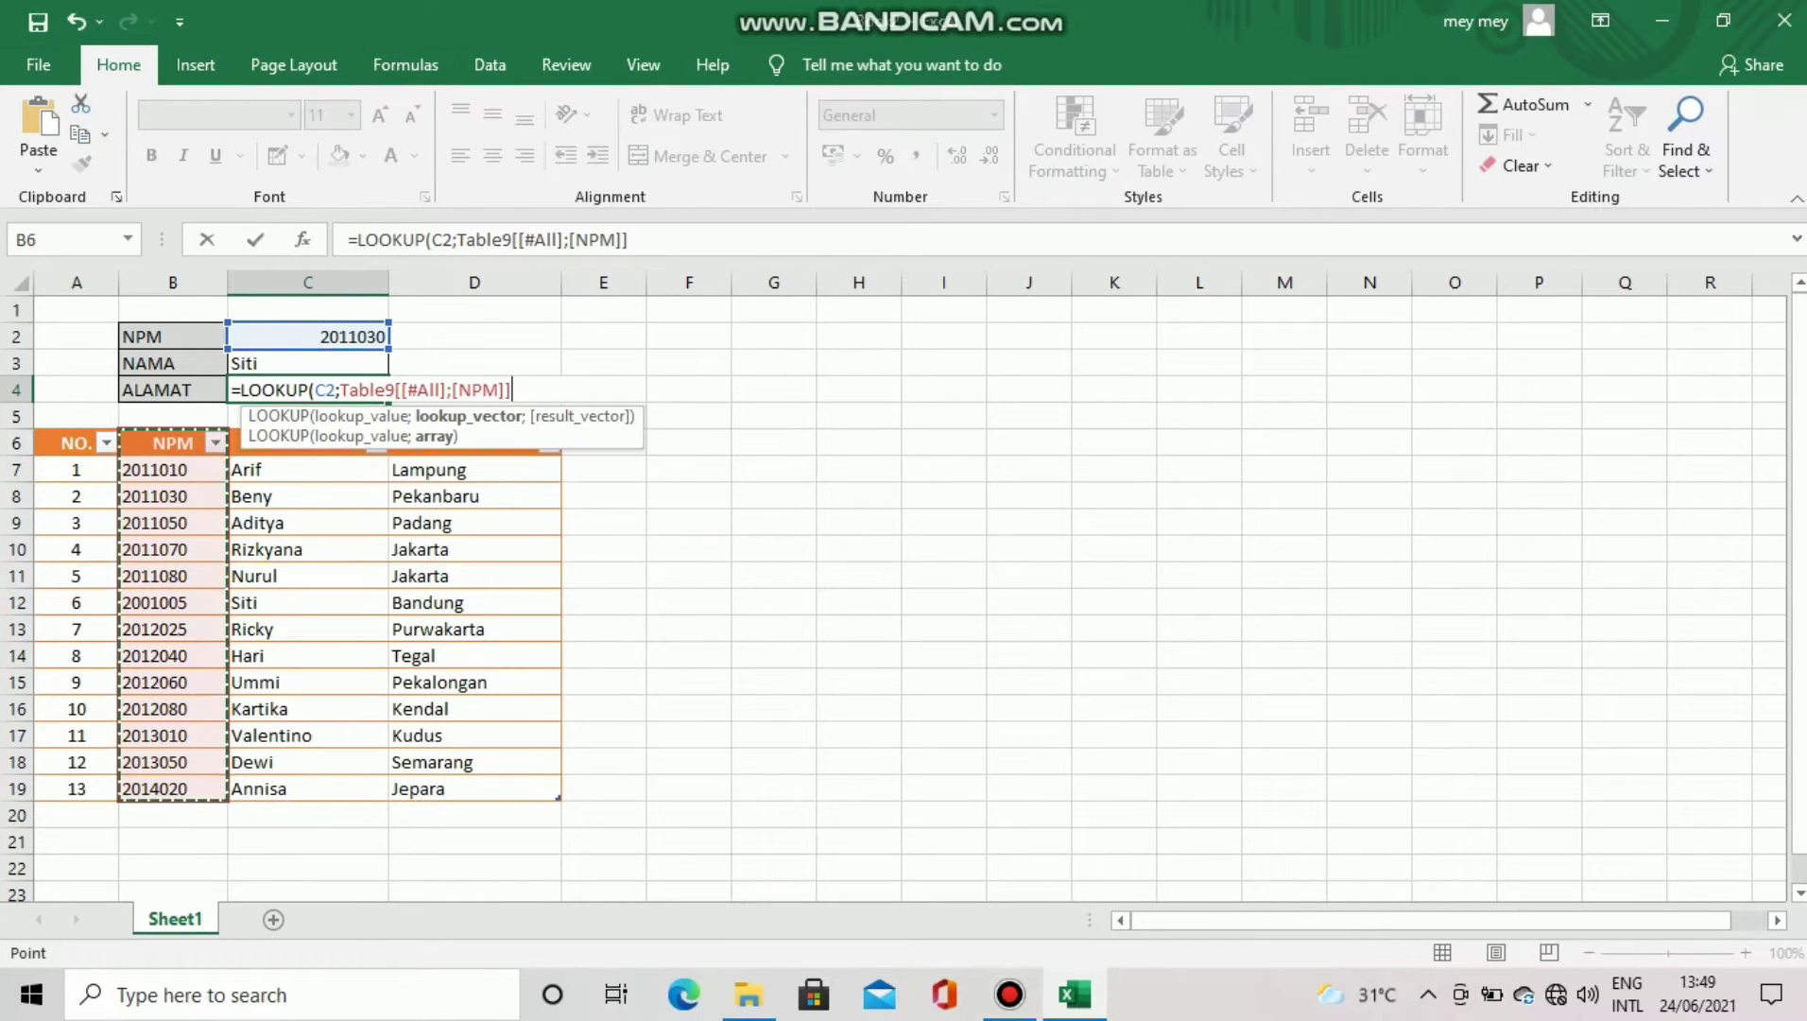
{"action": "type", "text": ";"}
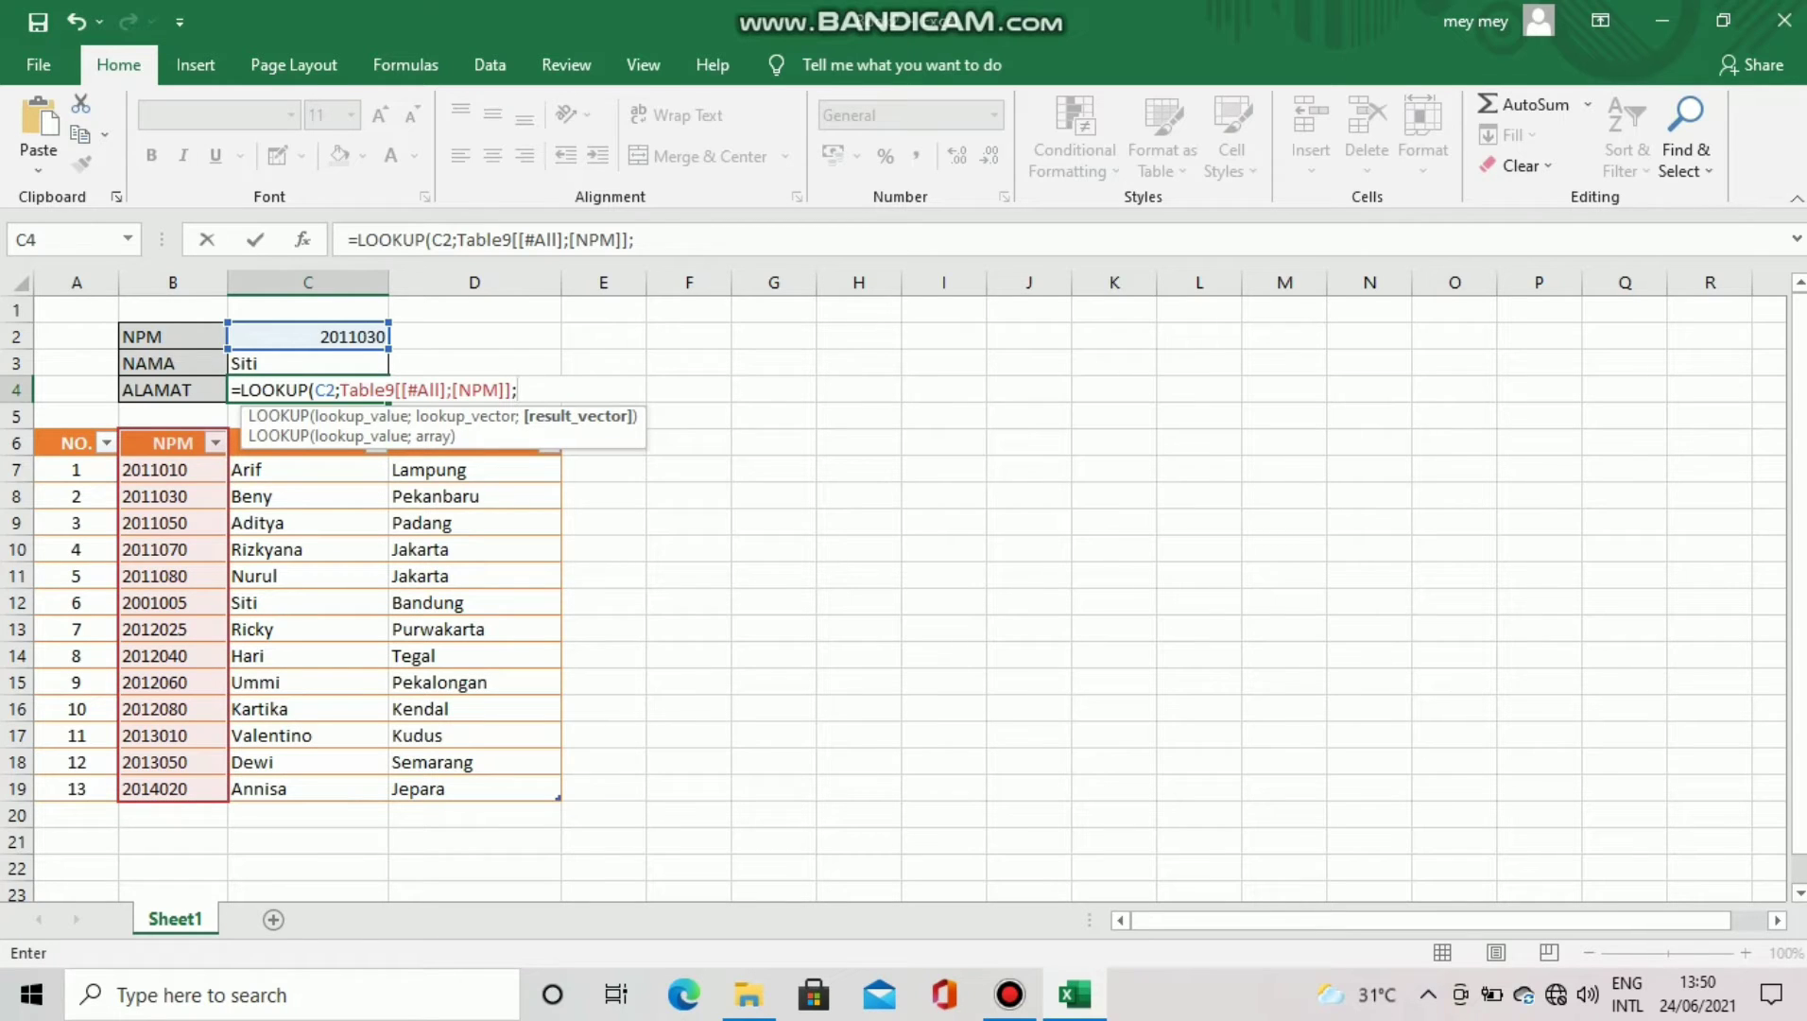
{"action": "left_click_drag", "start_coordinate": [472, 451], "coordinate": [557, 795]}
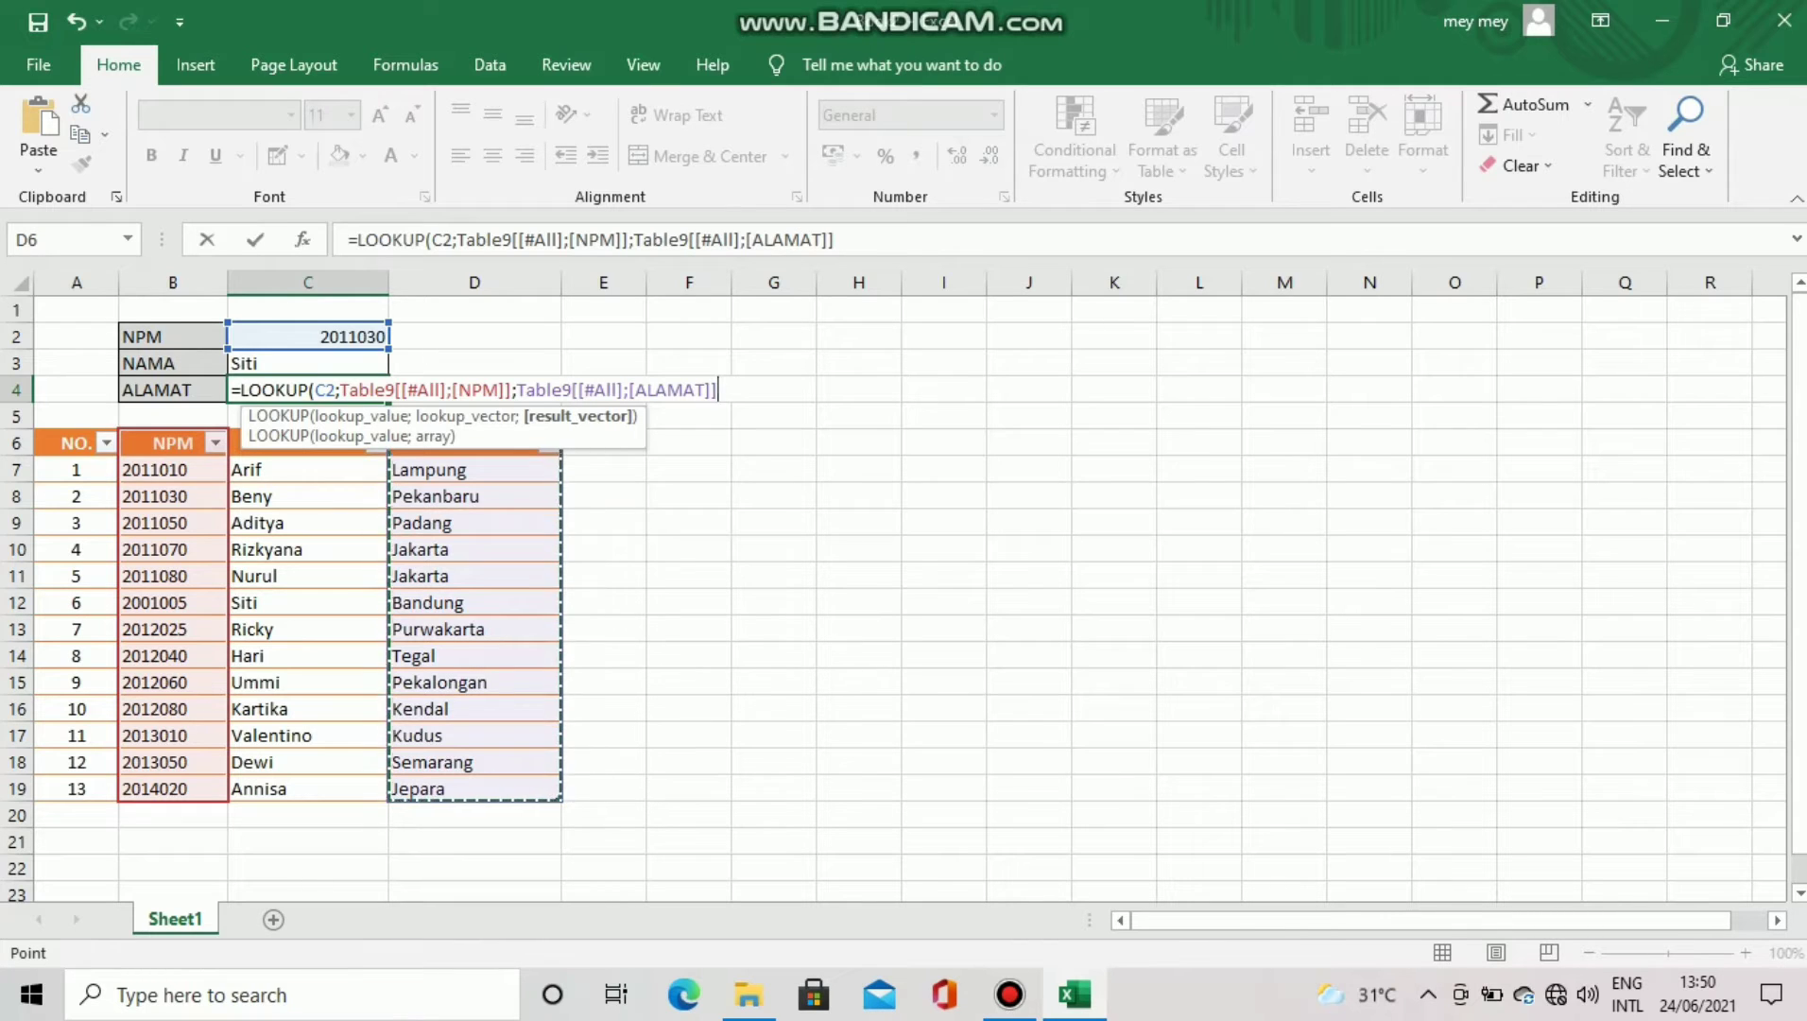
{"action": "type", "text": ")"}
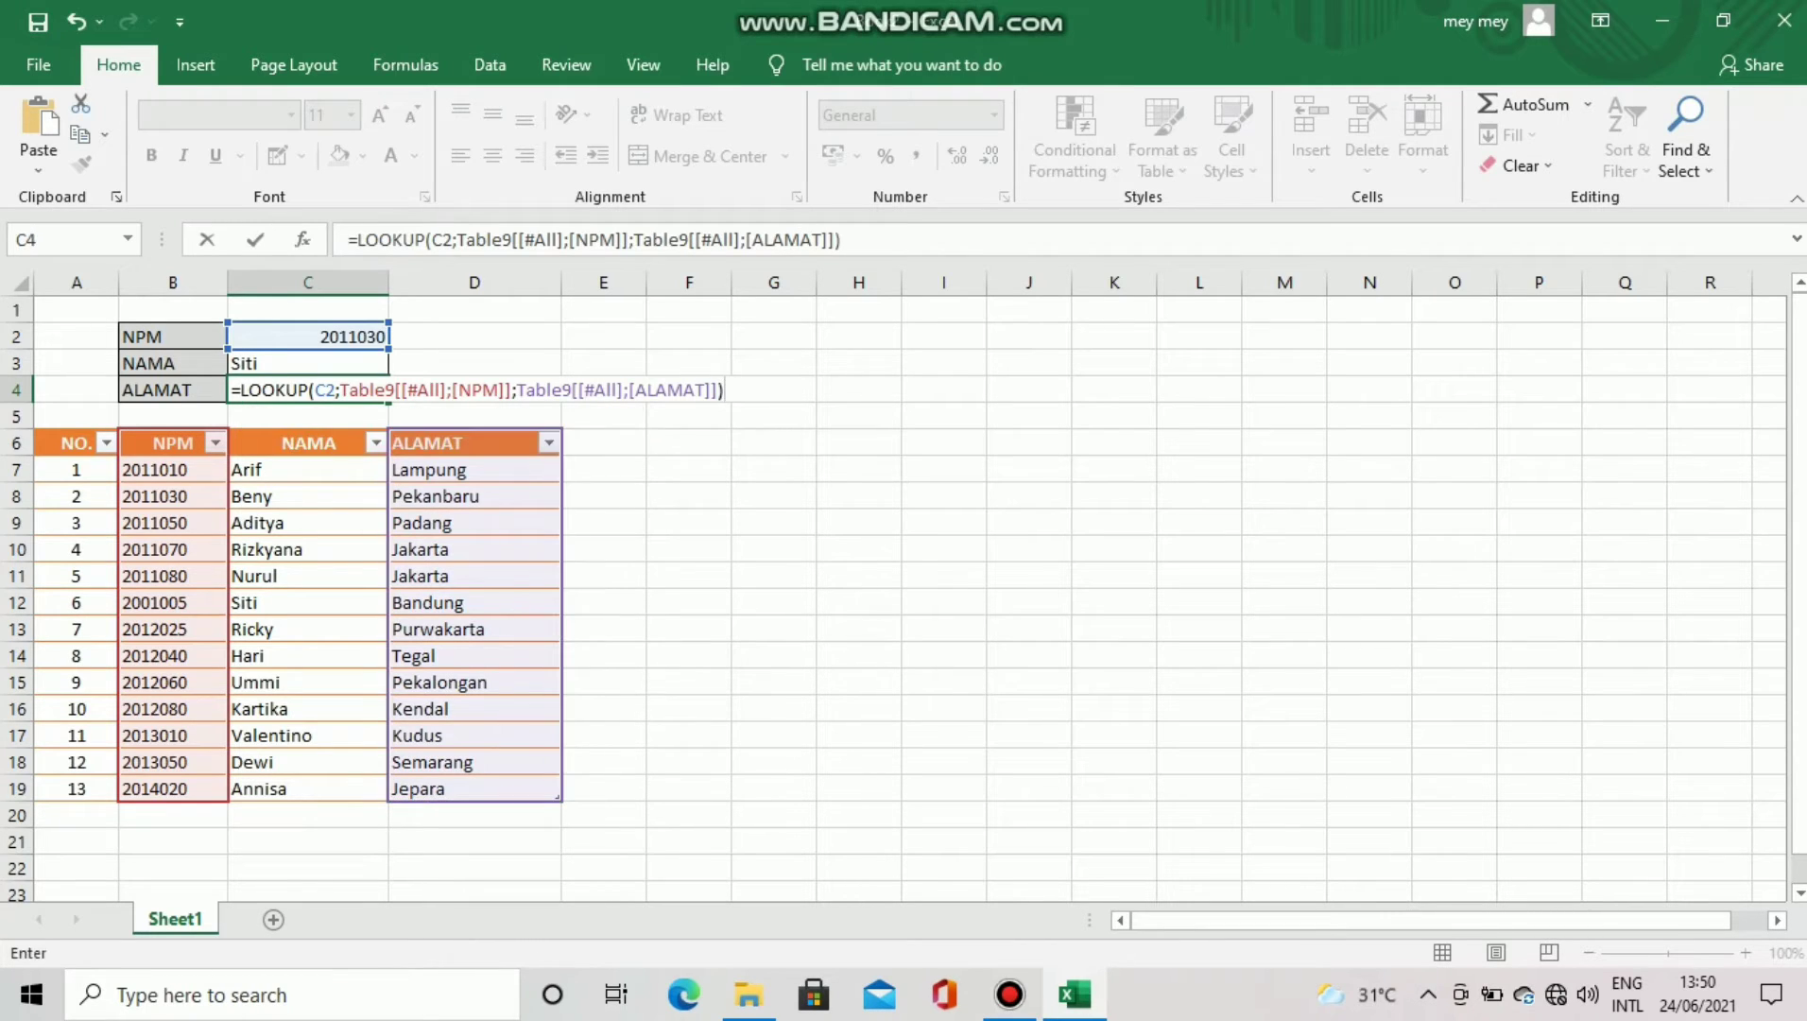
{"action": "key", "text": "Return"}
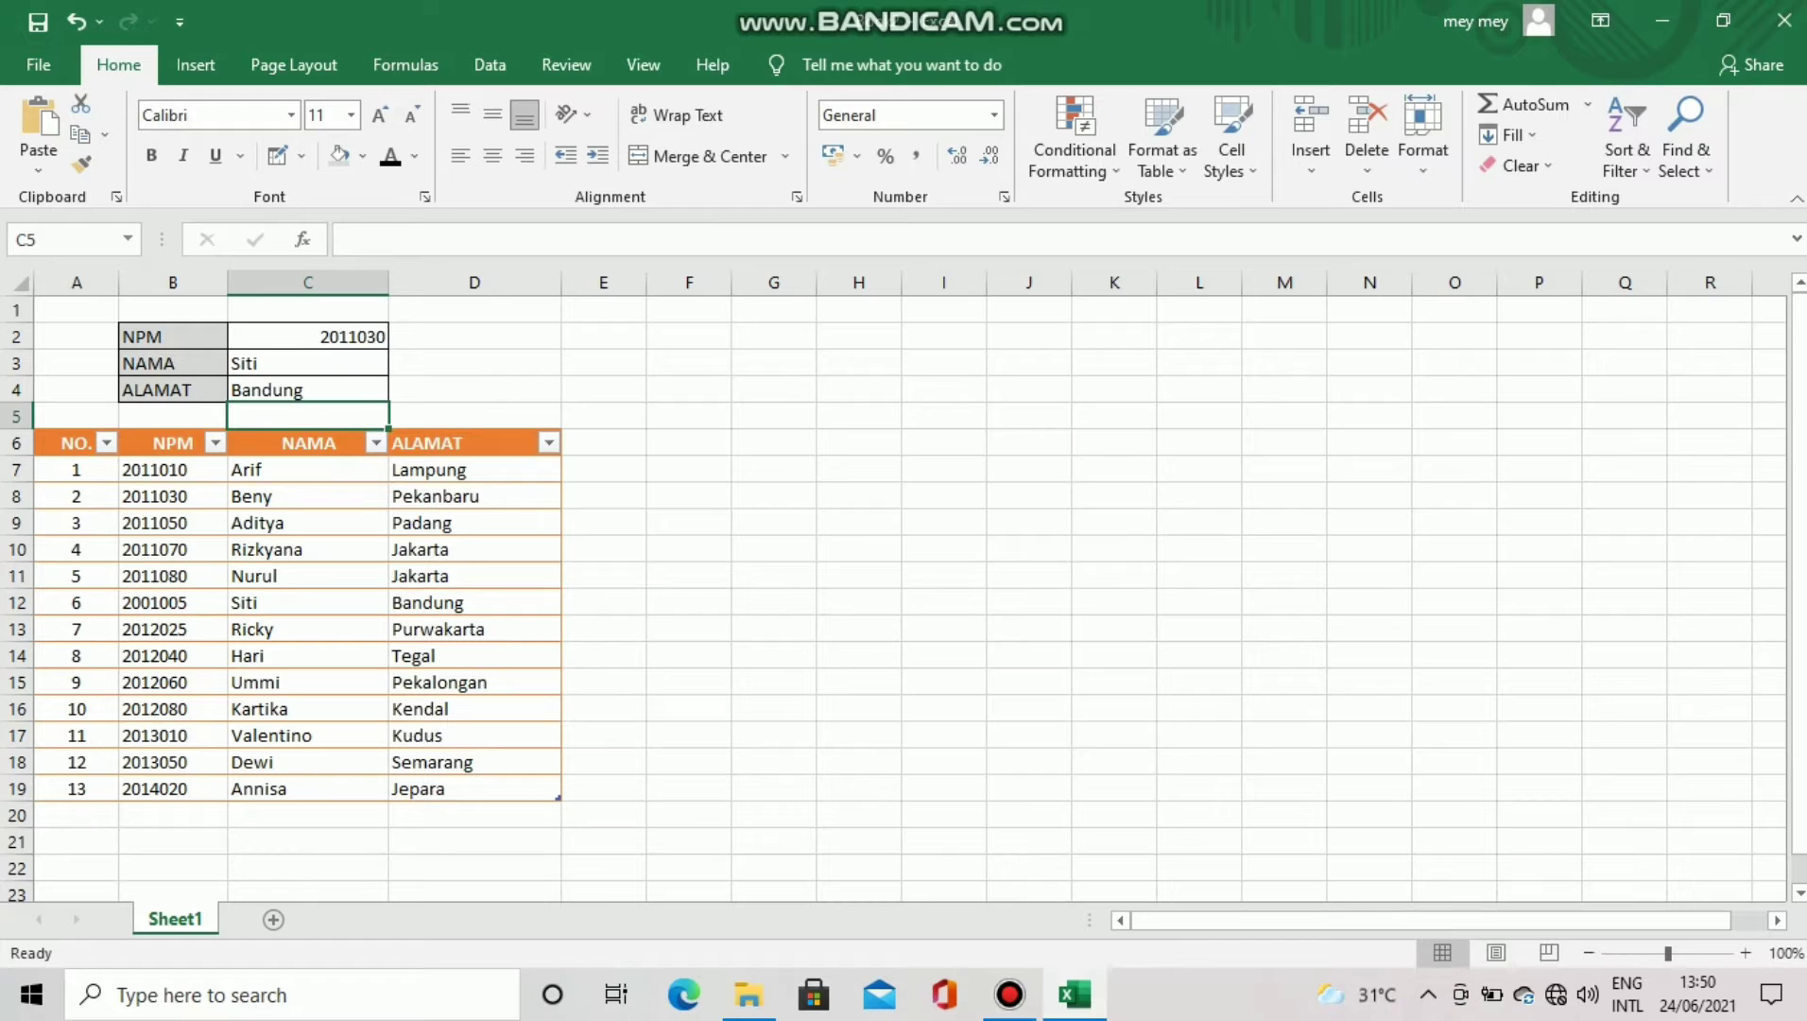
{"action": "left_click", "coordinate": [307, 390]}
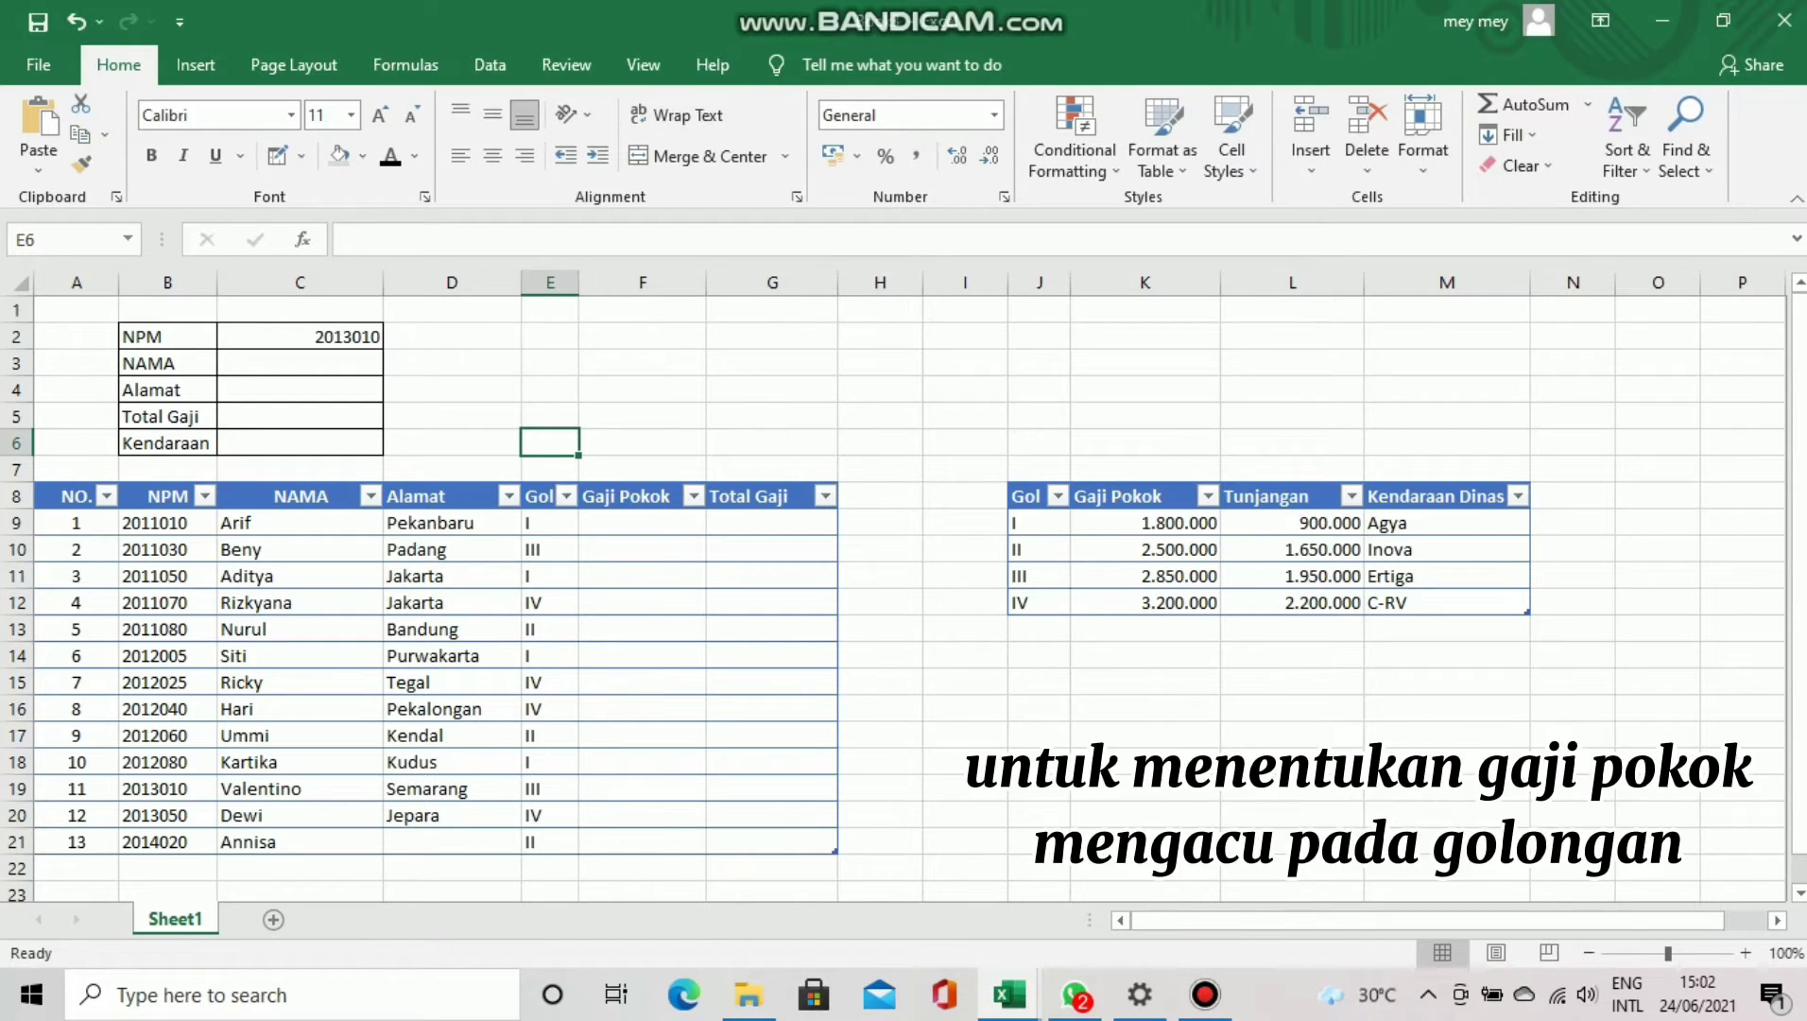
{"action": "left_click", "coordinate": [1038, 521]}
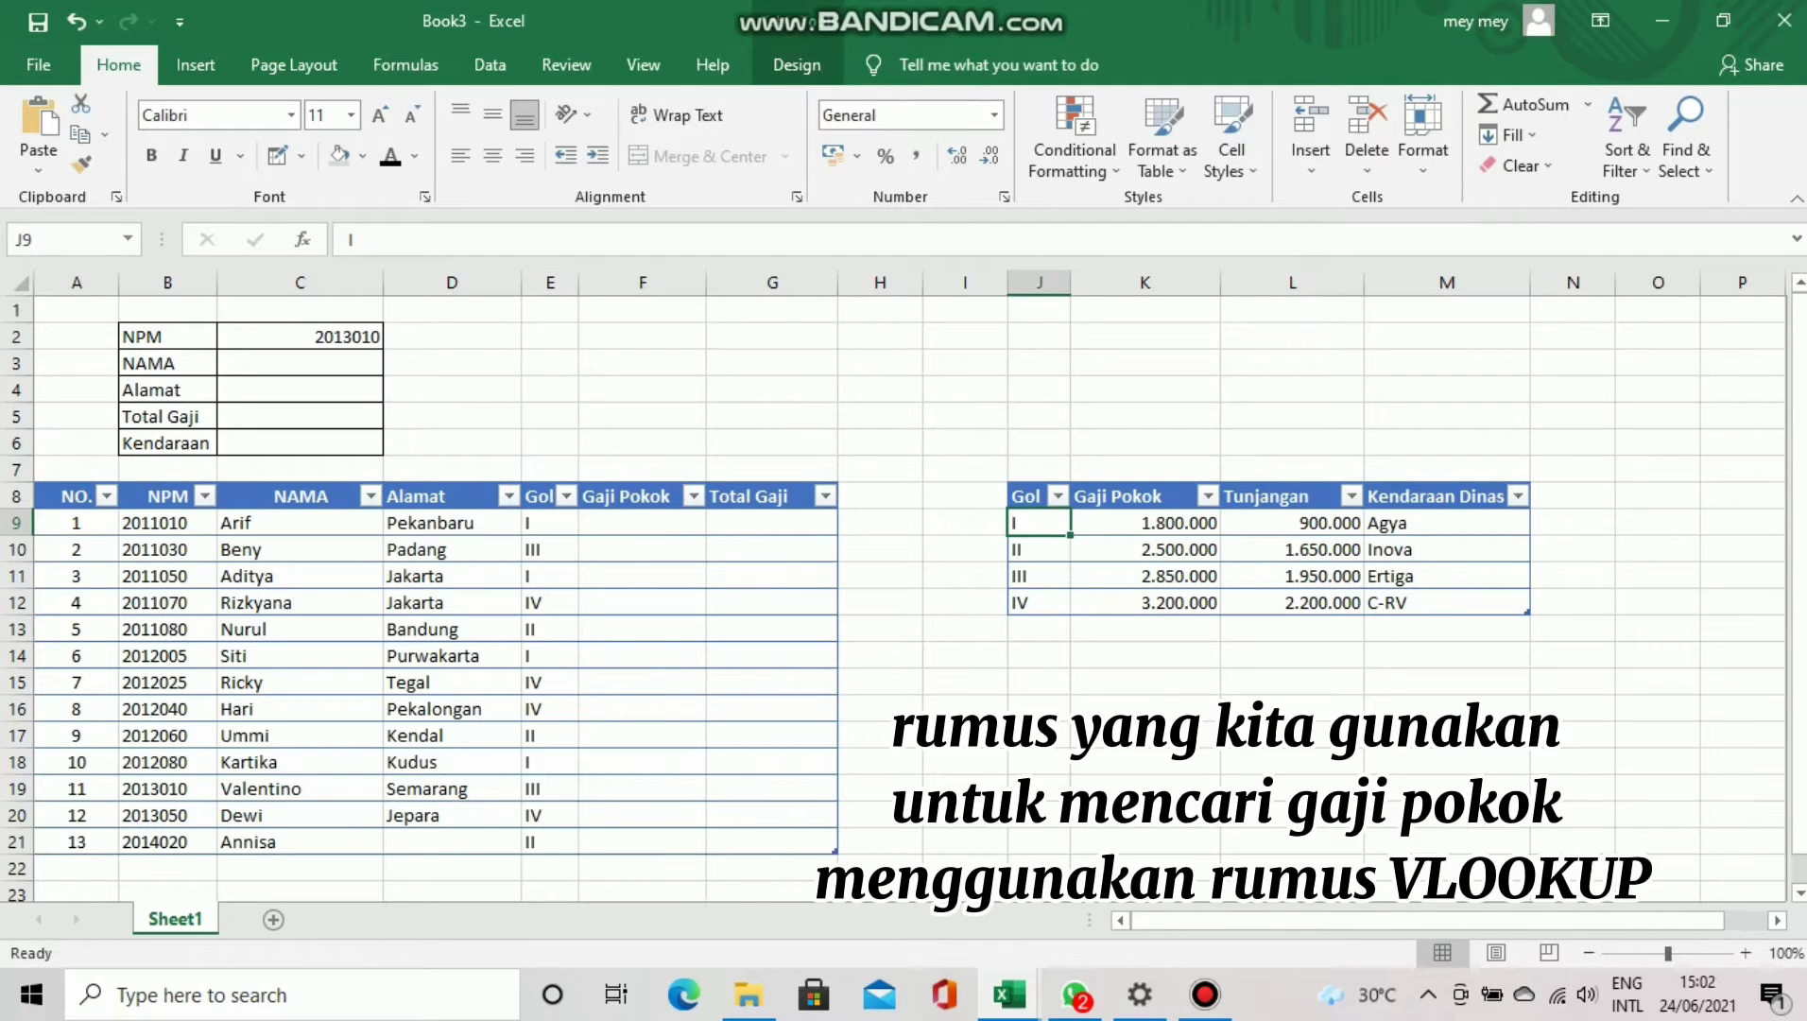
{"action": "left_click", "coordinate": [642, 522]}
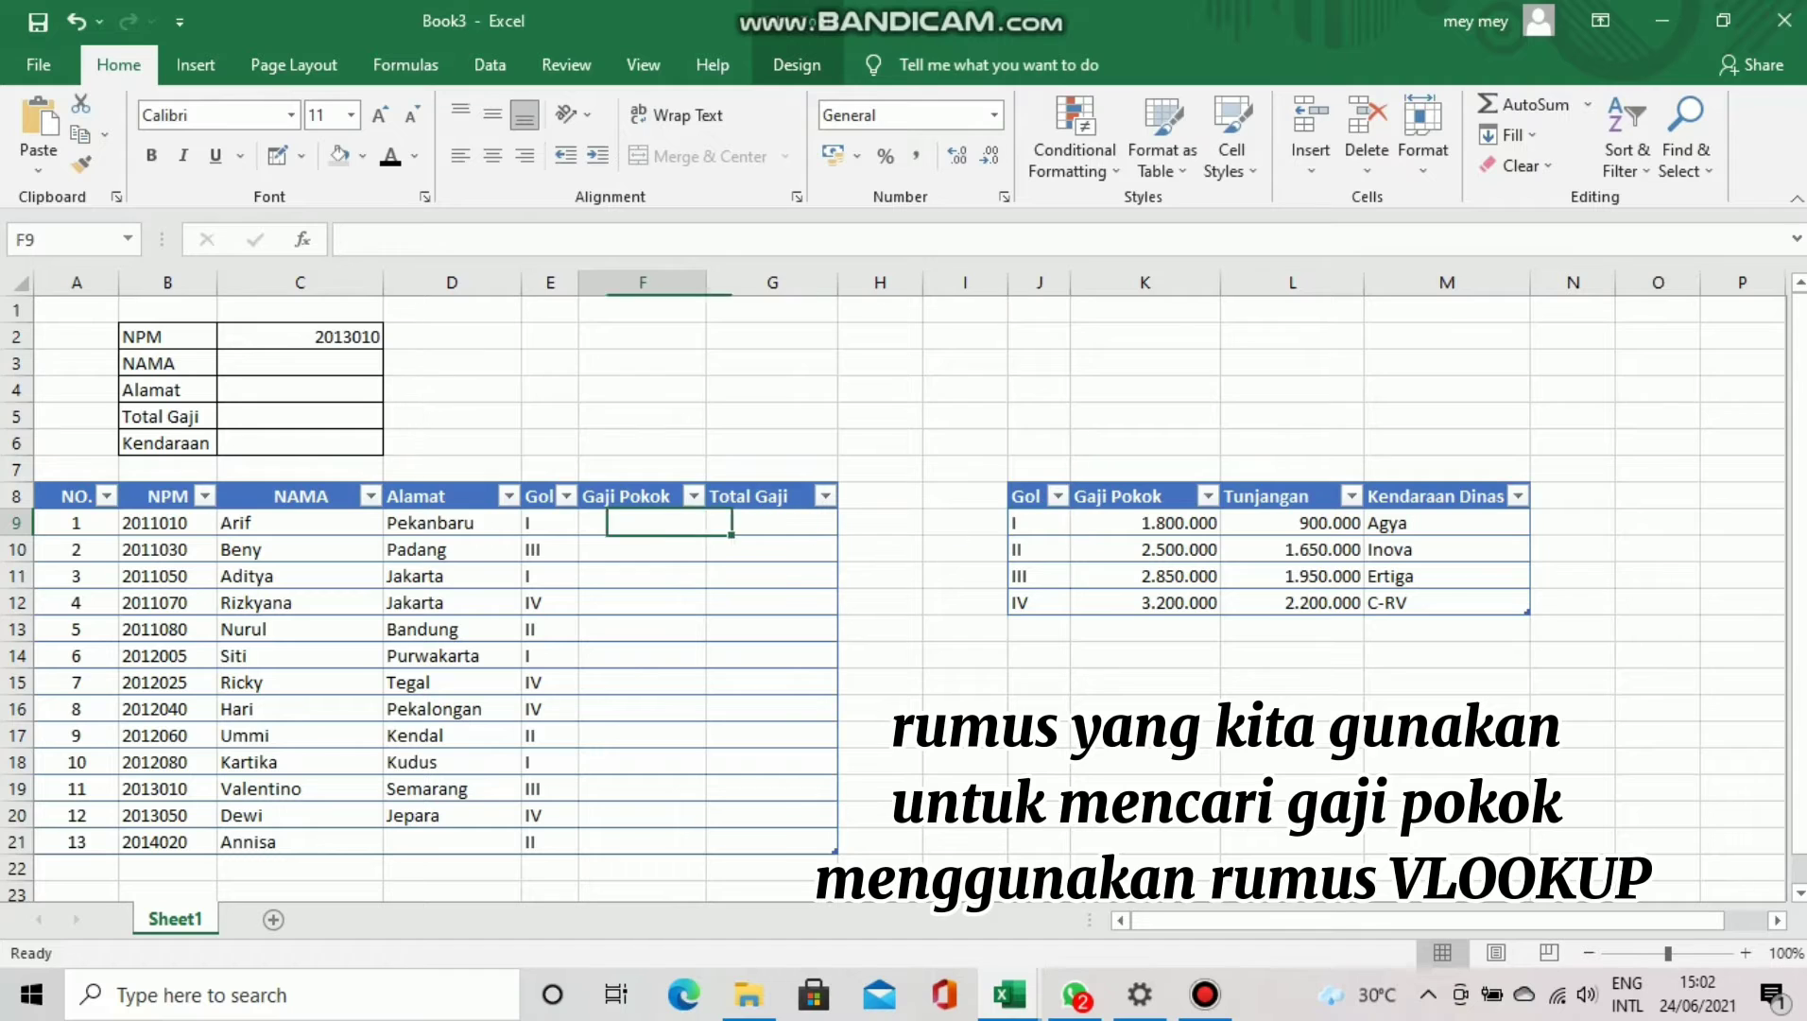
{"action": "type", "text": "=V"}
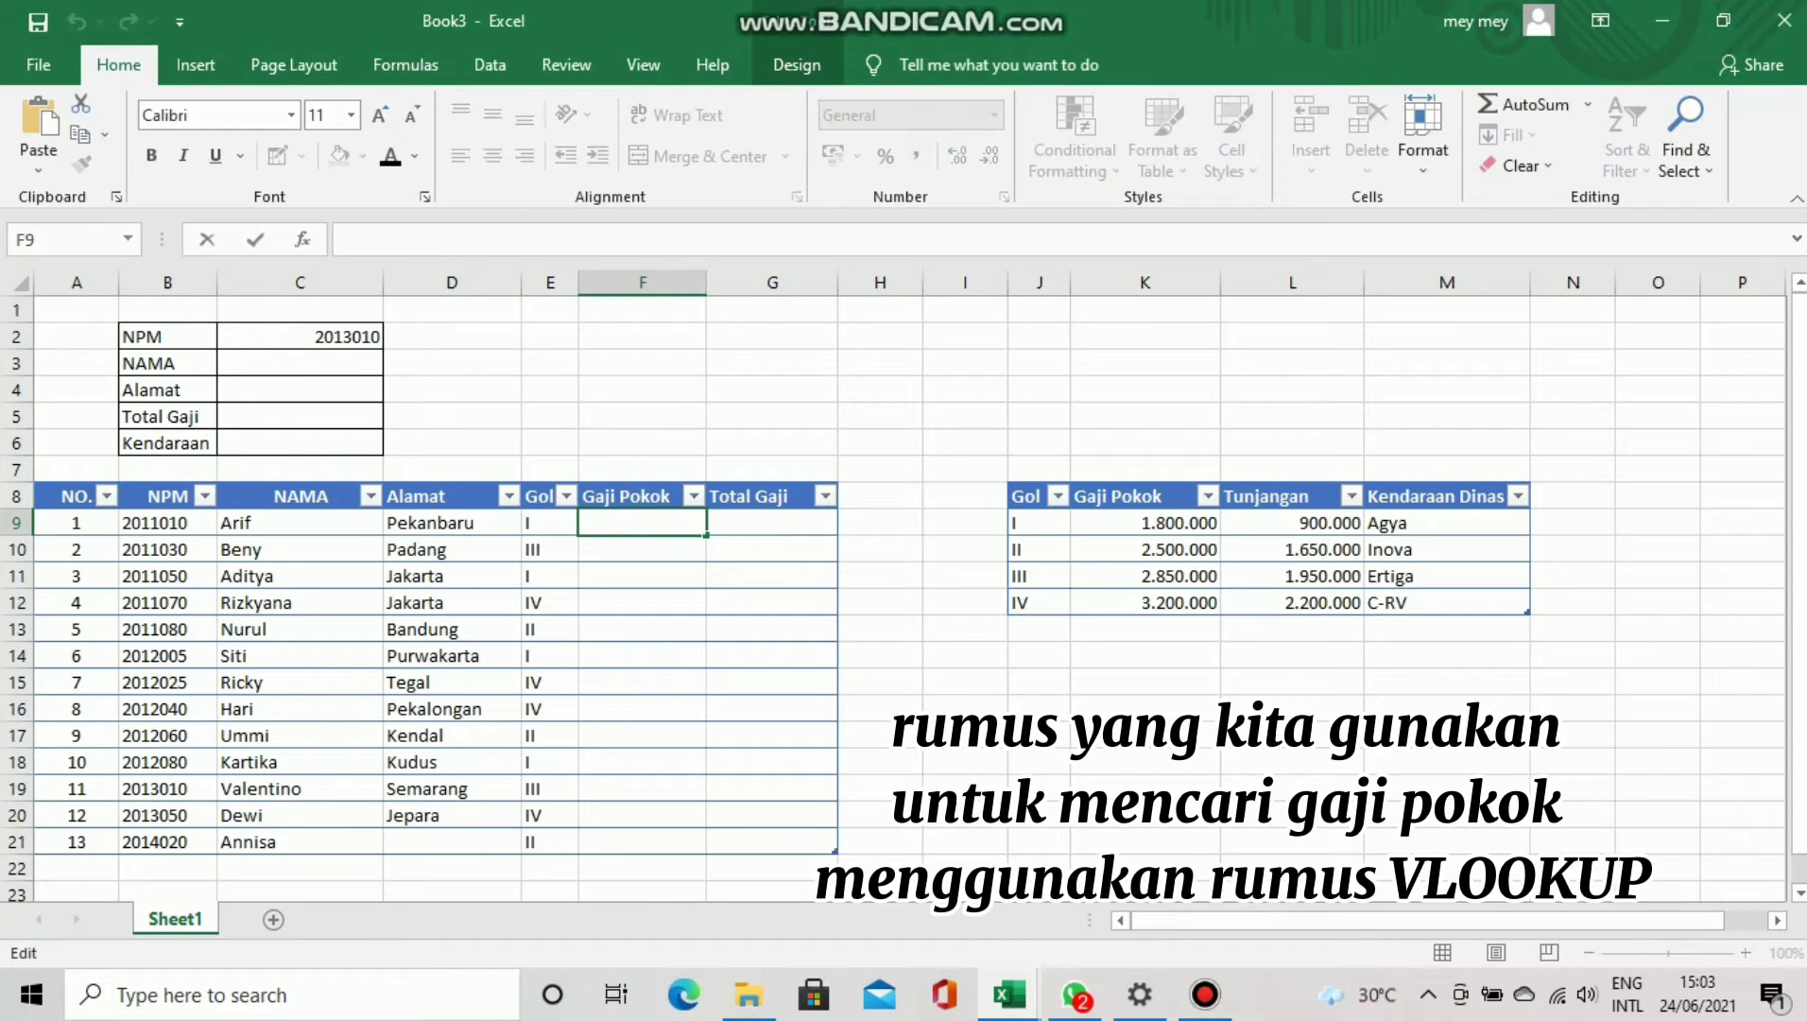
{"action": "type", "text": "LOOKU"}
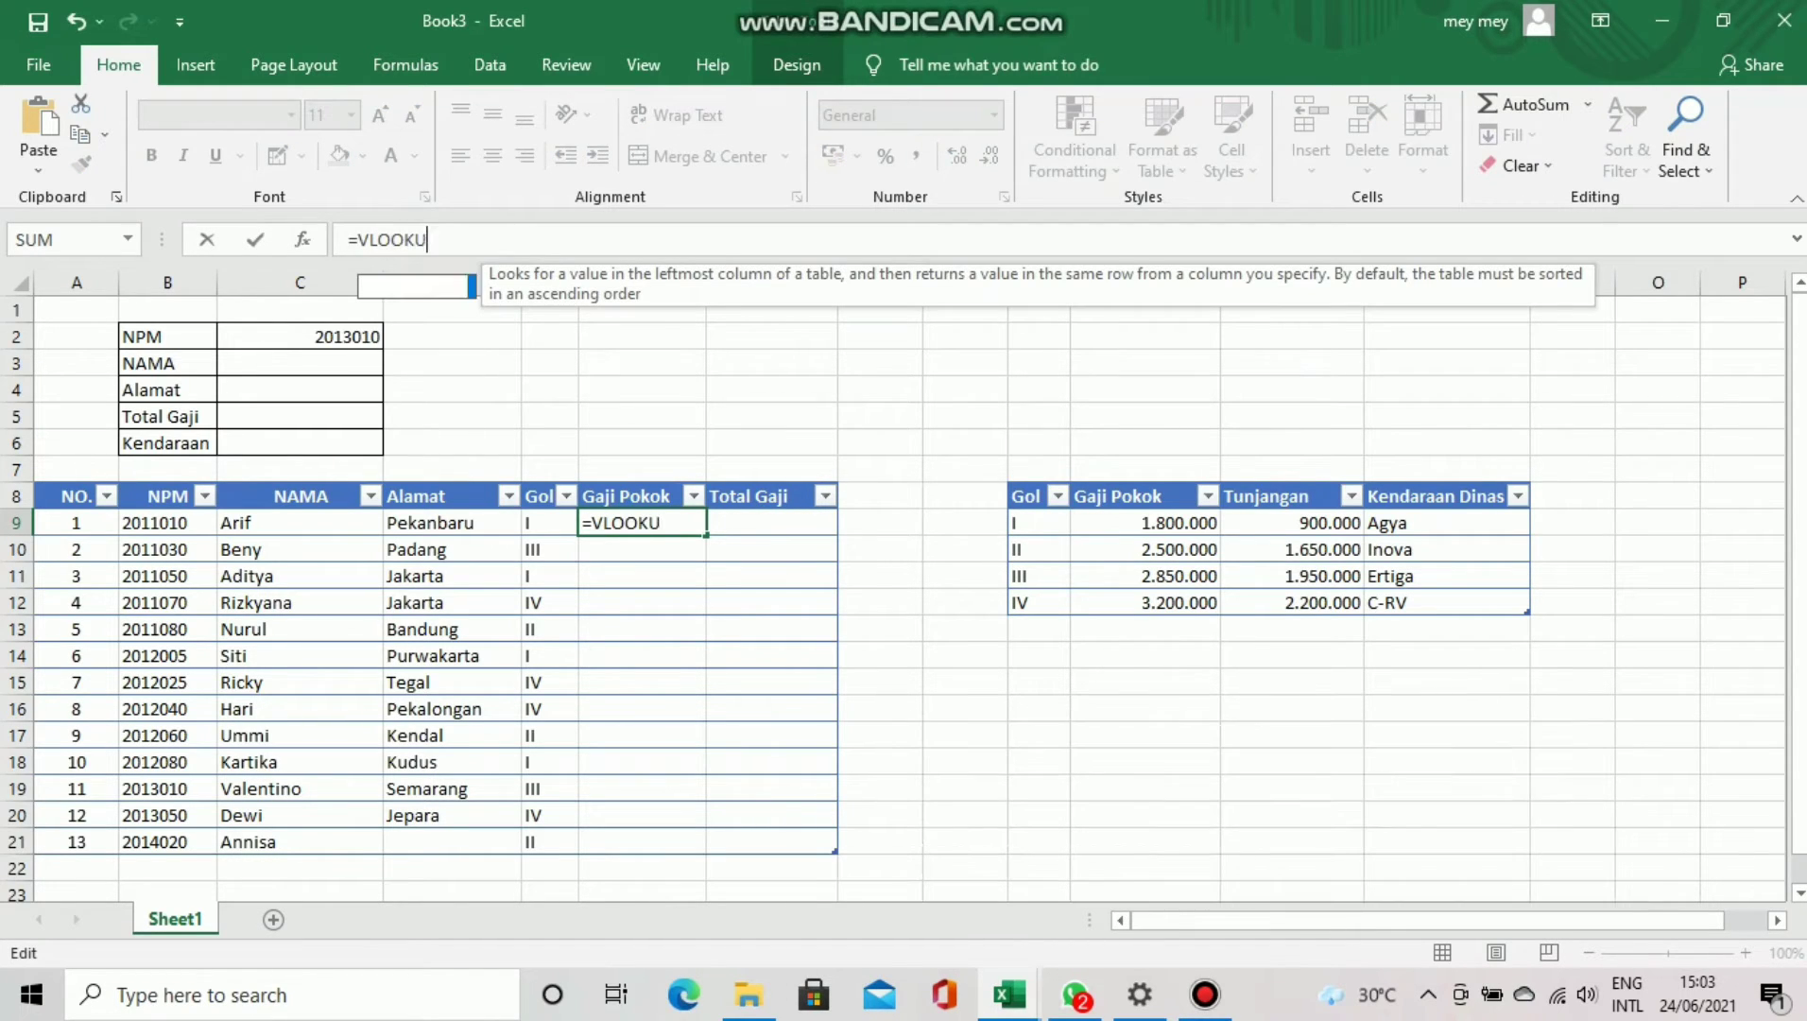
{"action": "type", "text": "P("}
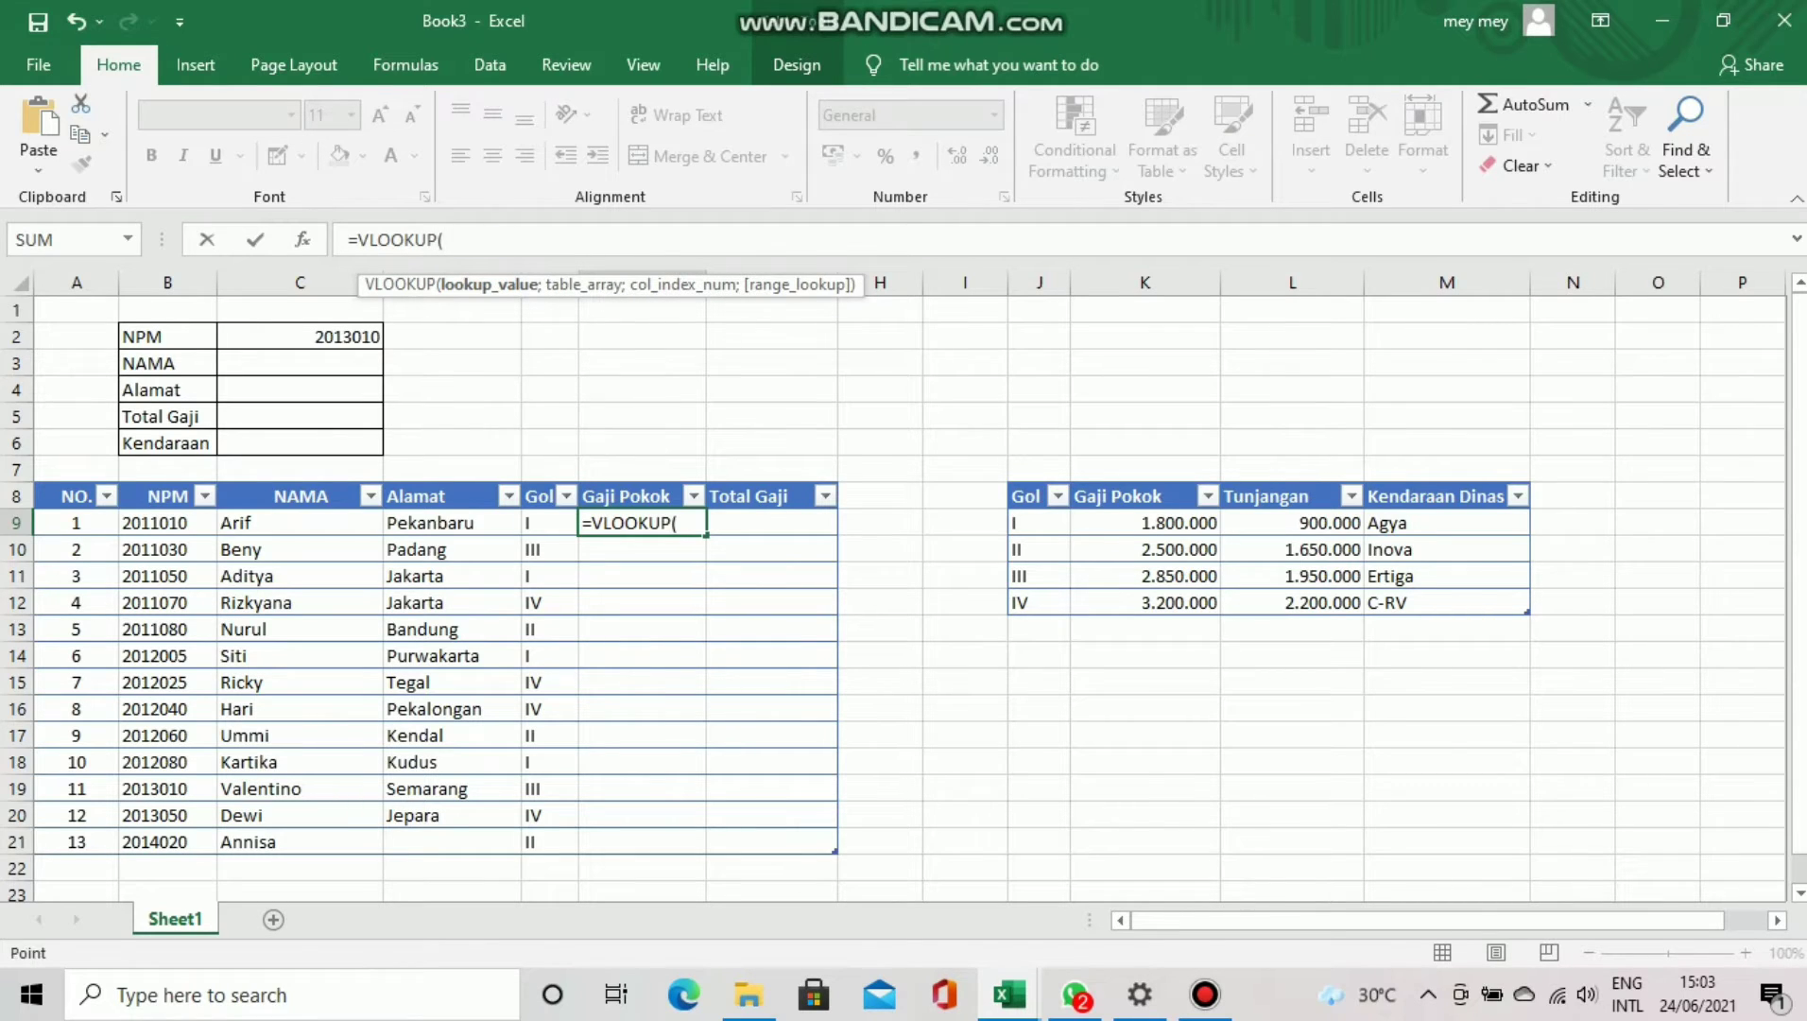
{"action": "left_click", "coordinate": [548, 523]}
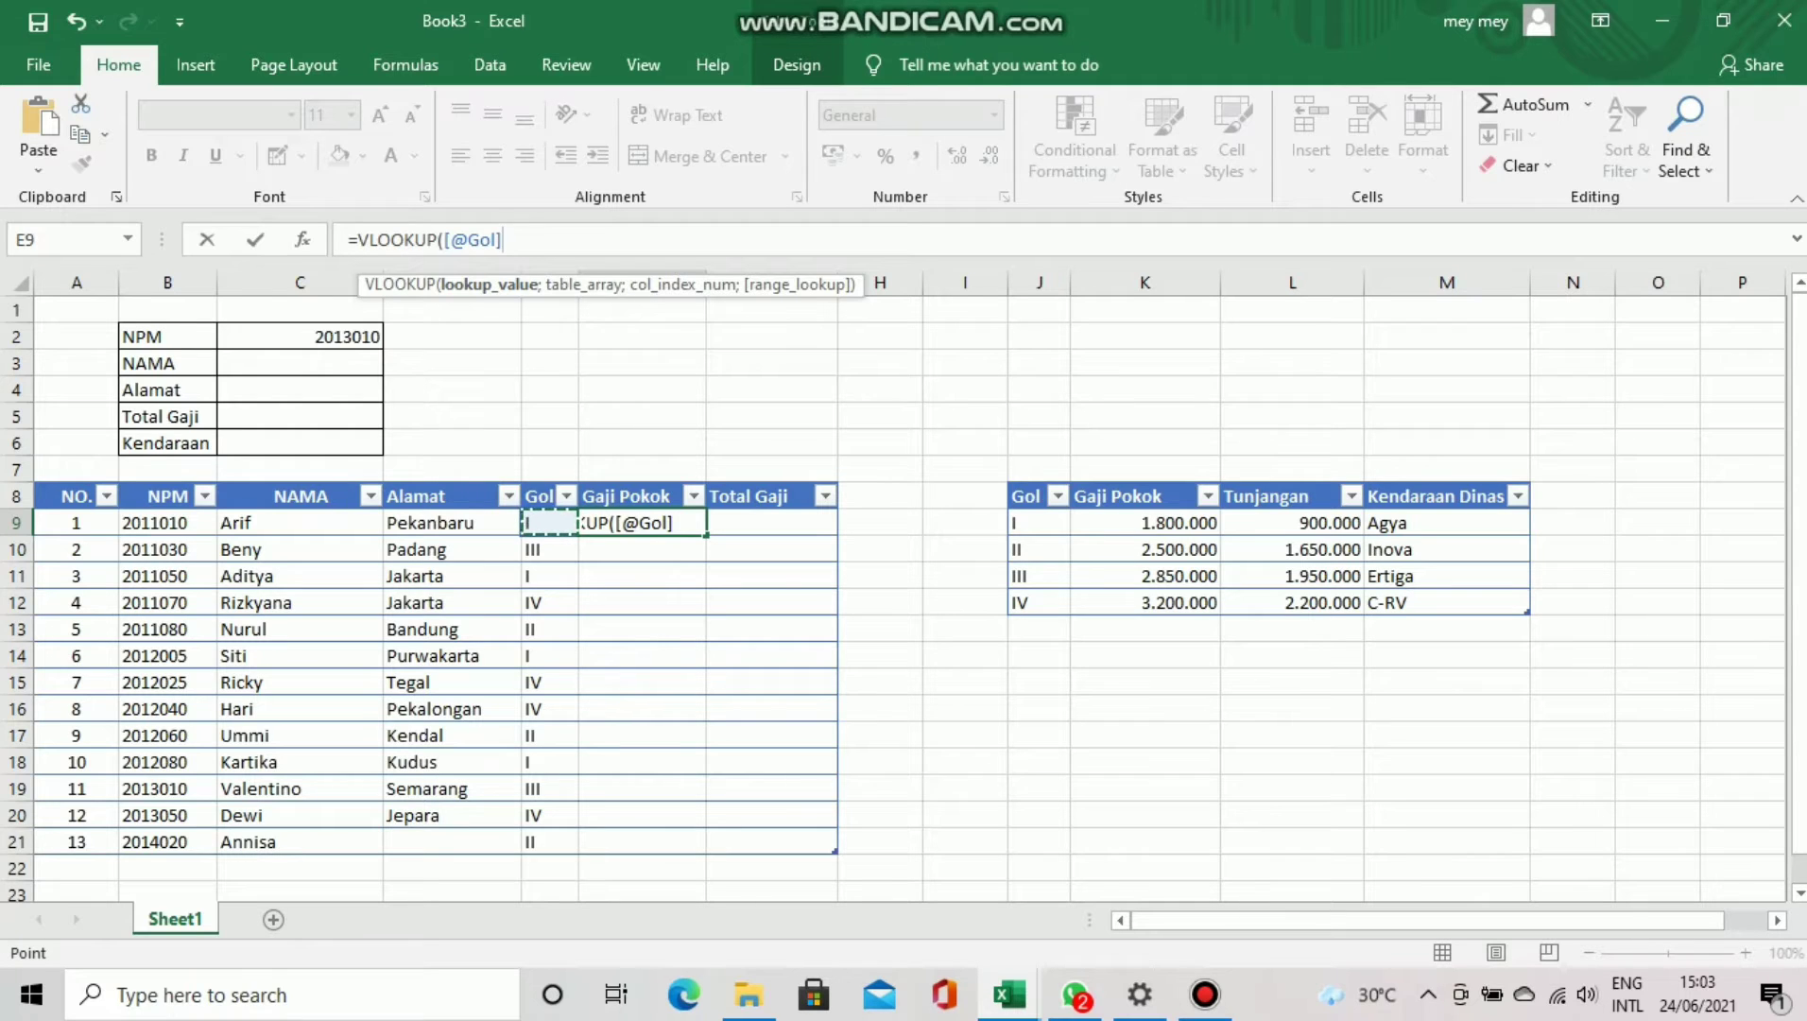
{"action": "type", "text": ";"}
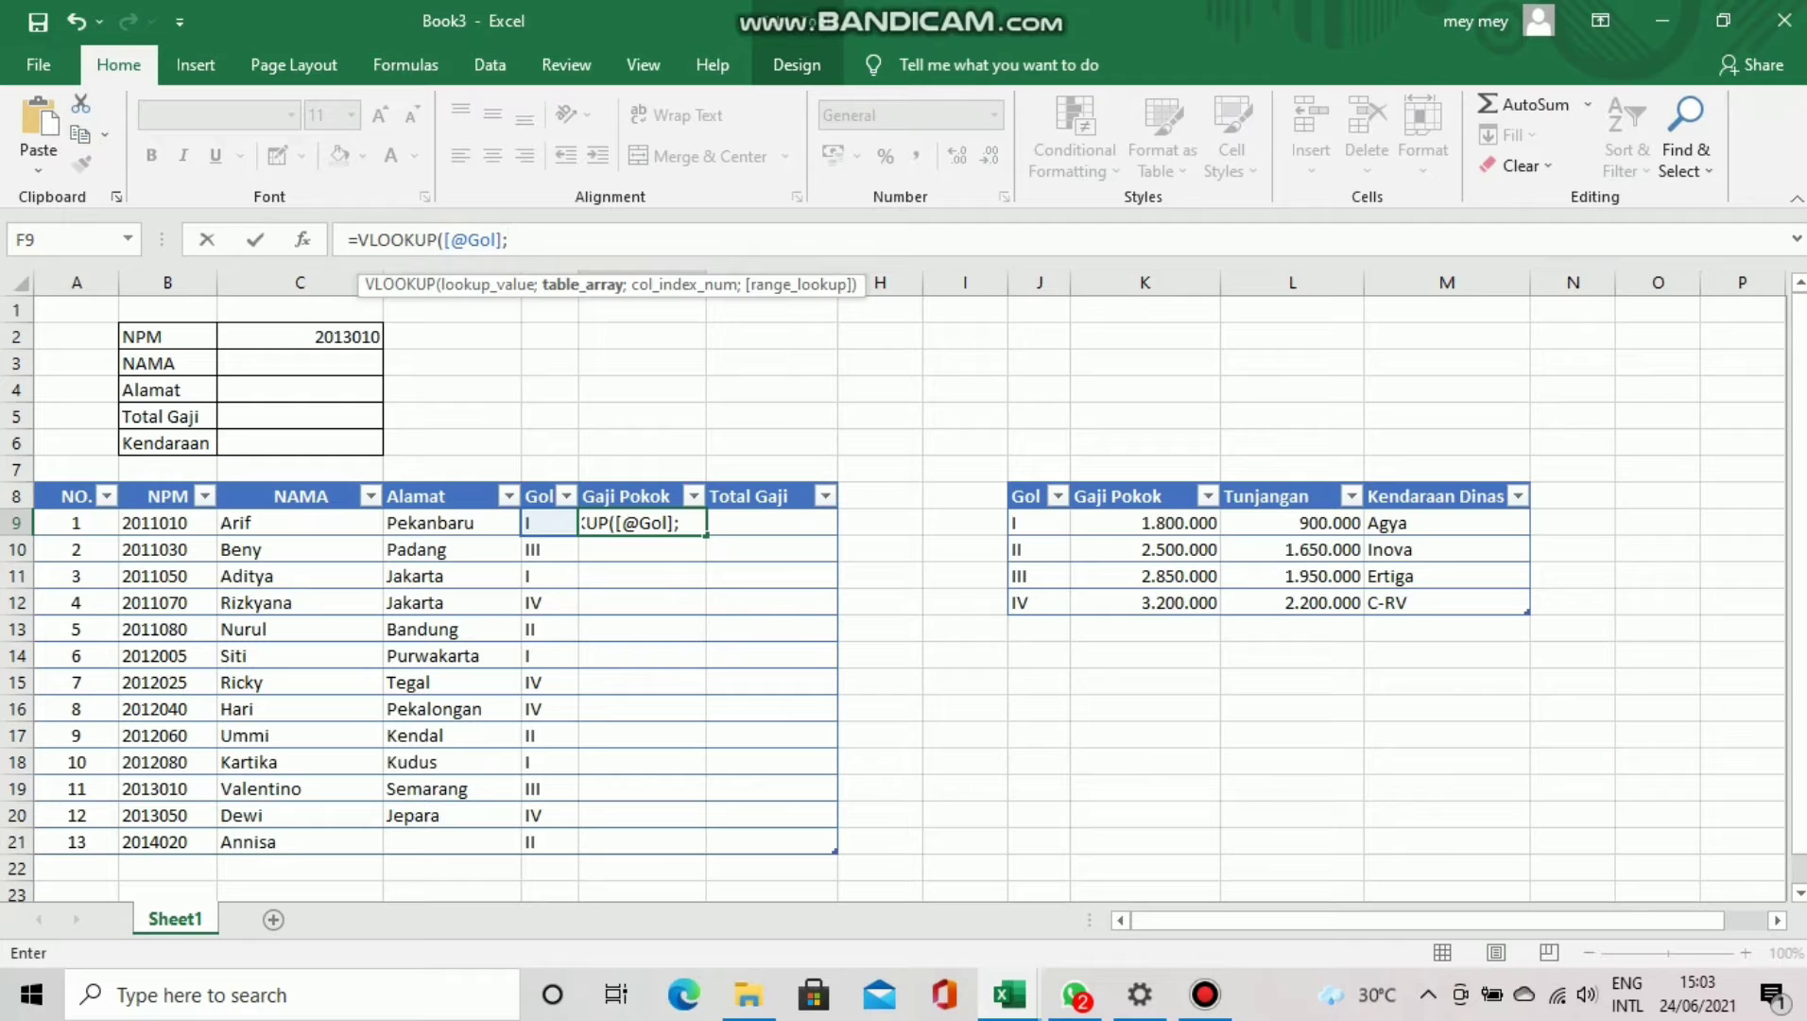
- Complete F9's VLOOKUP with Table3[[#All];[Gol]:[Tunjangan]] as the table array, column index 2 and an exact match
{"action": "left_click_drag", "start_coordinate": [1025, 496], "coordinate": [1351, 610]}
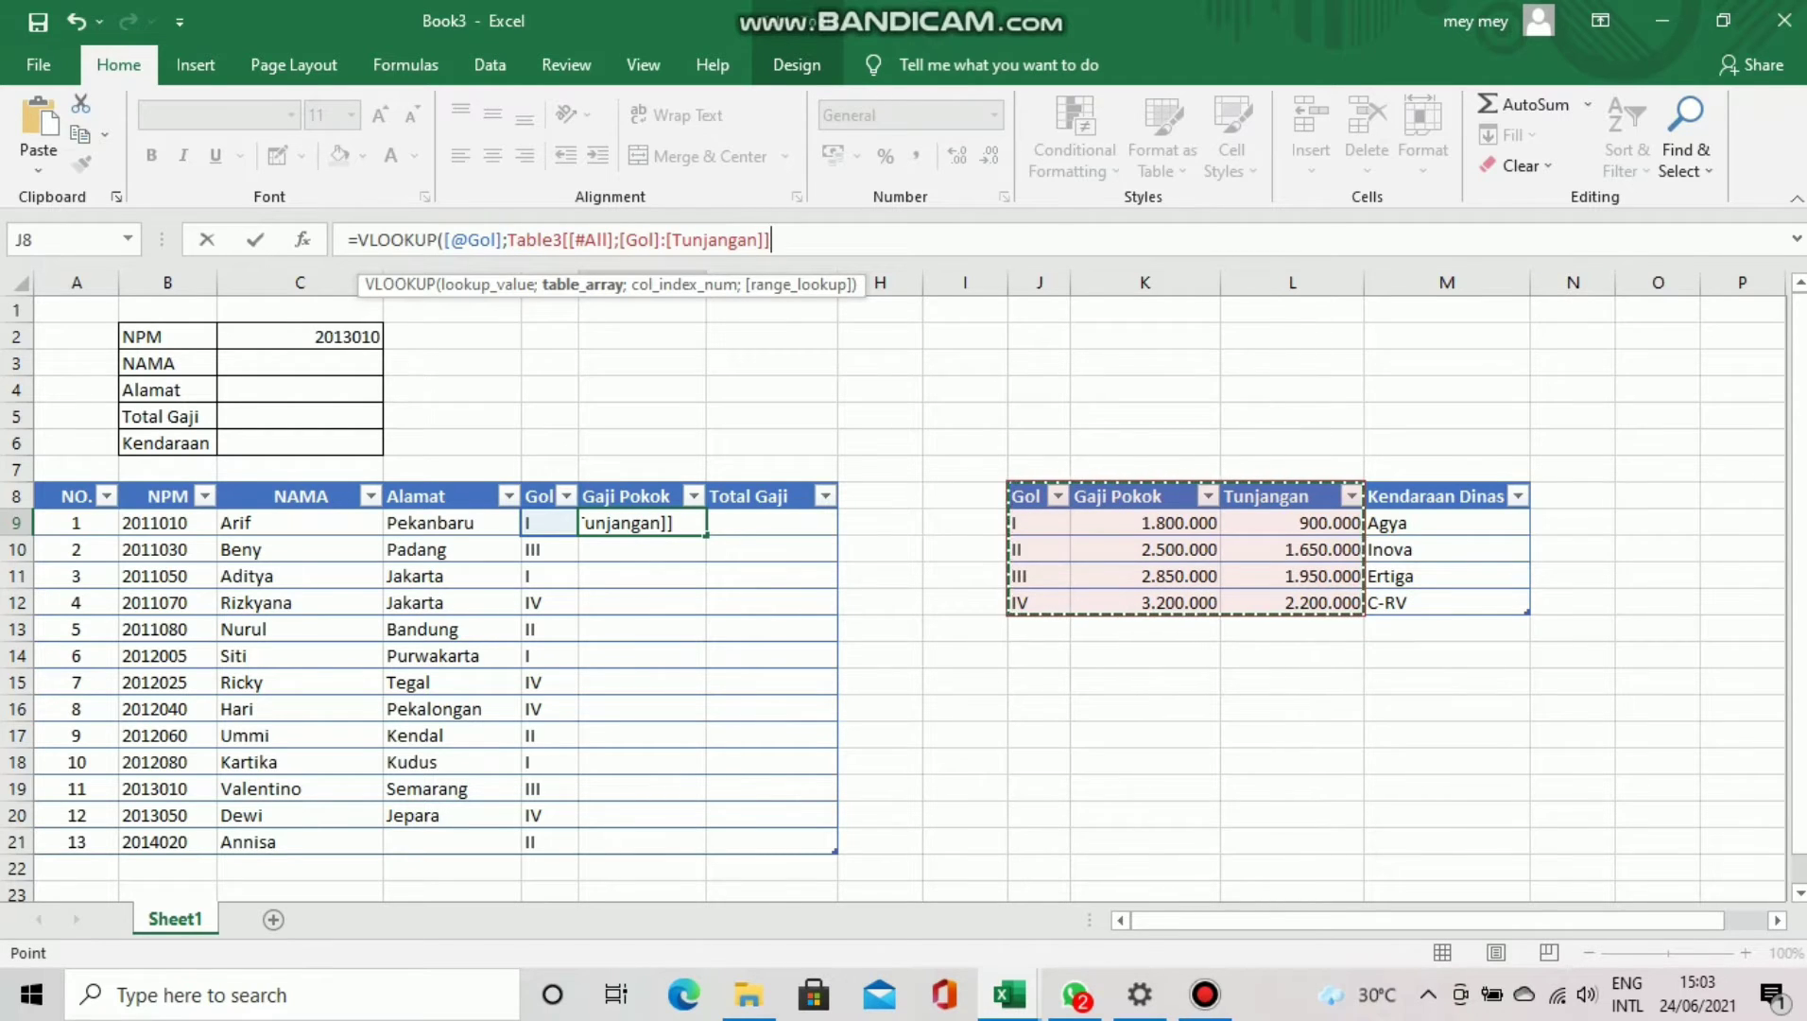
{"action": "type", "text": ";"}
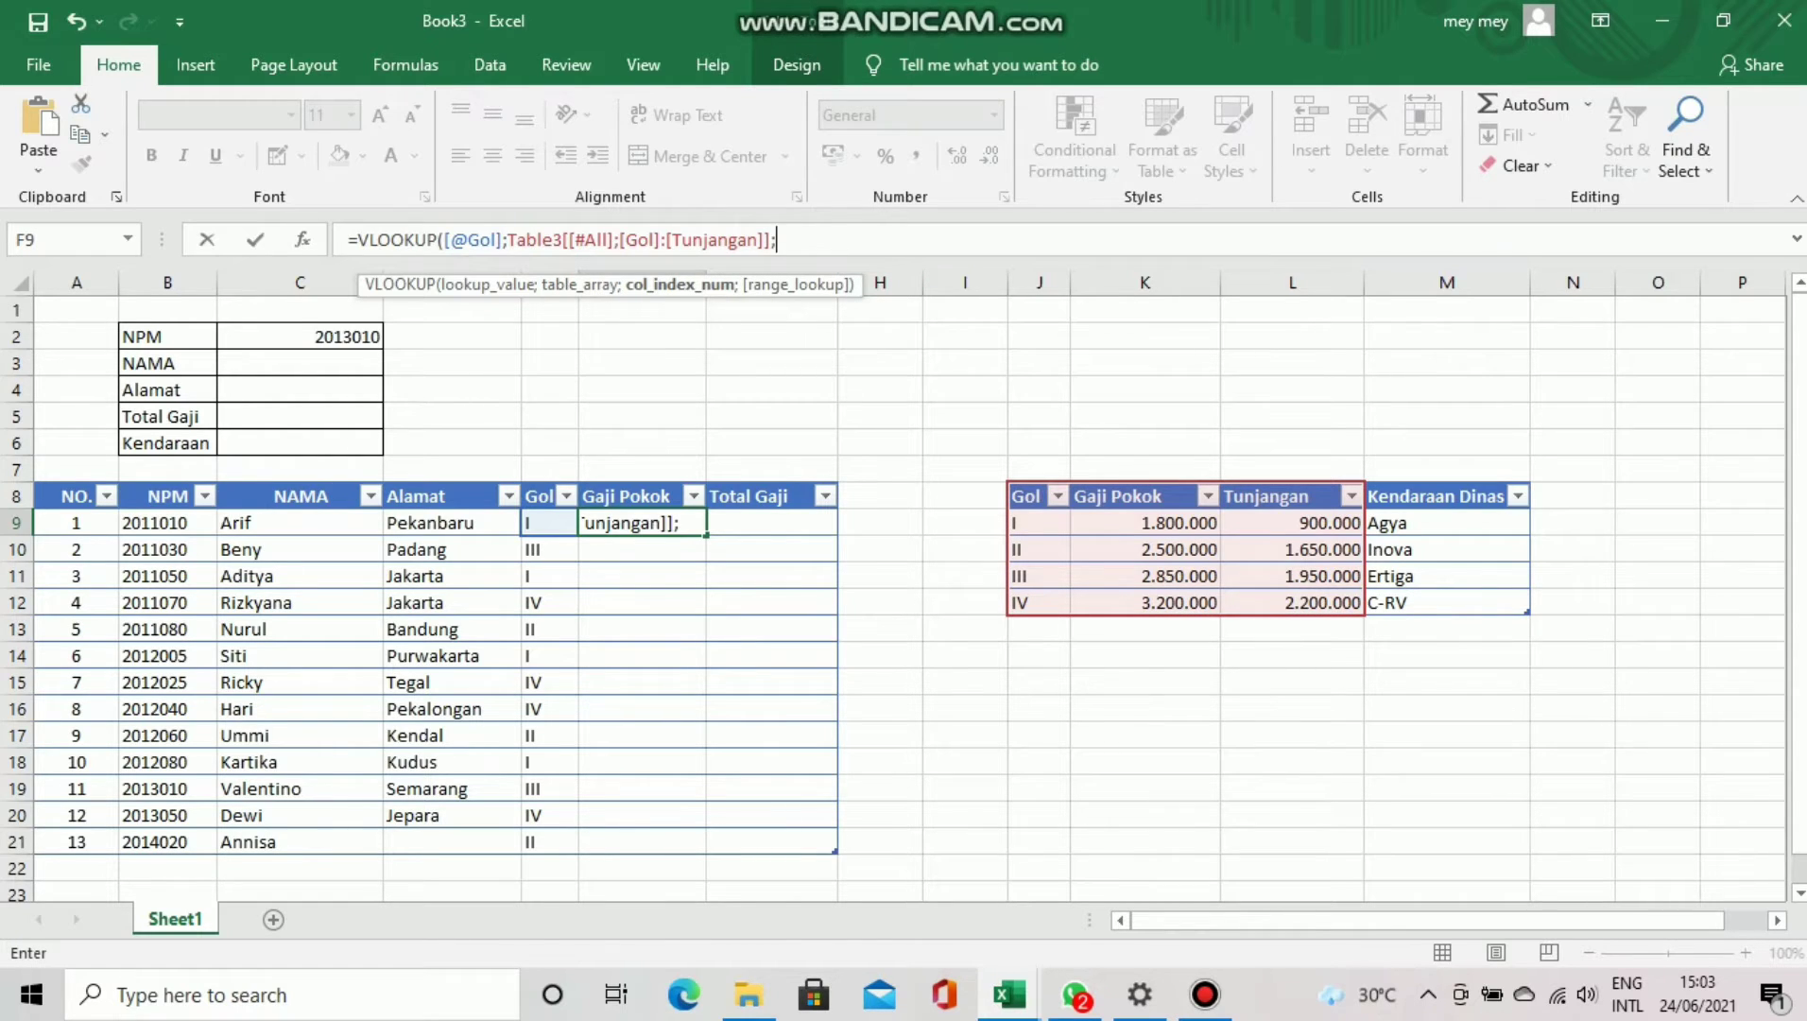
{"action": "type", "text": "2;"}
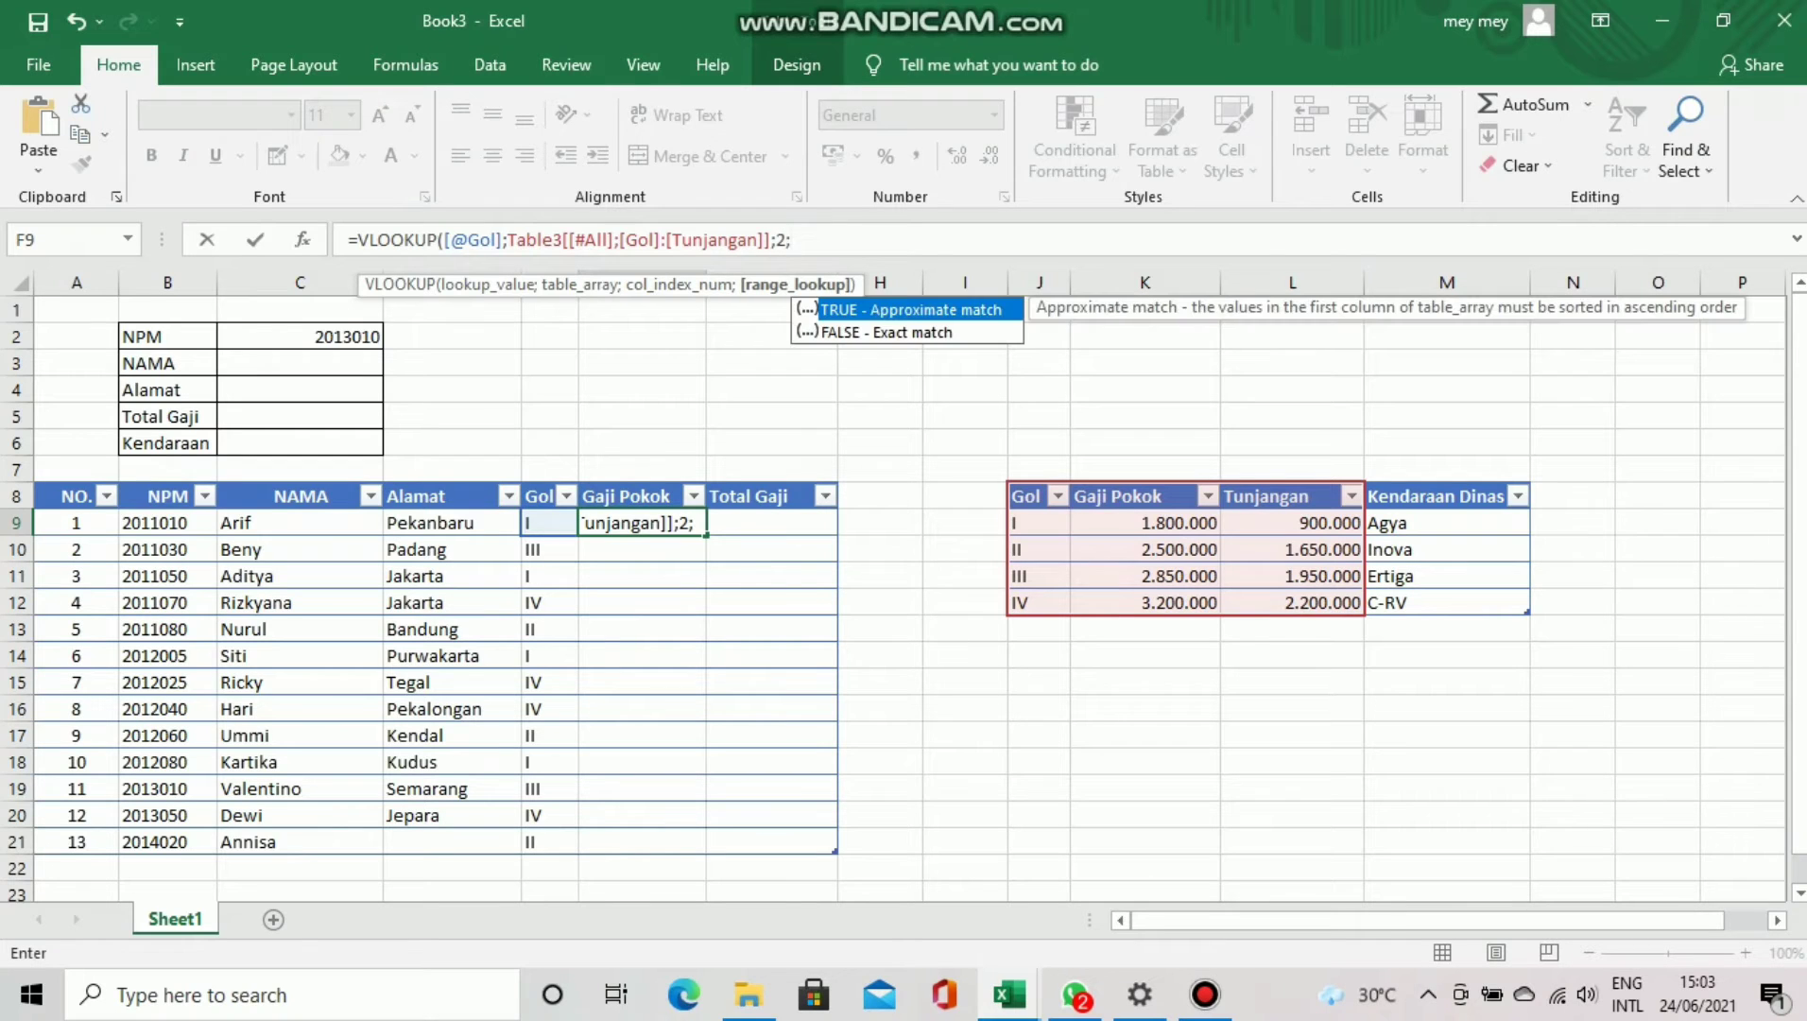
{"action": "key", "text": "Down"}
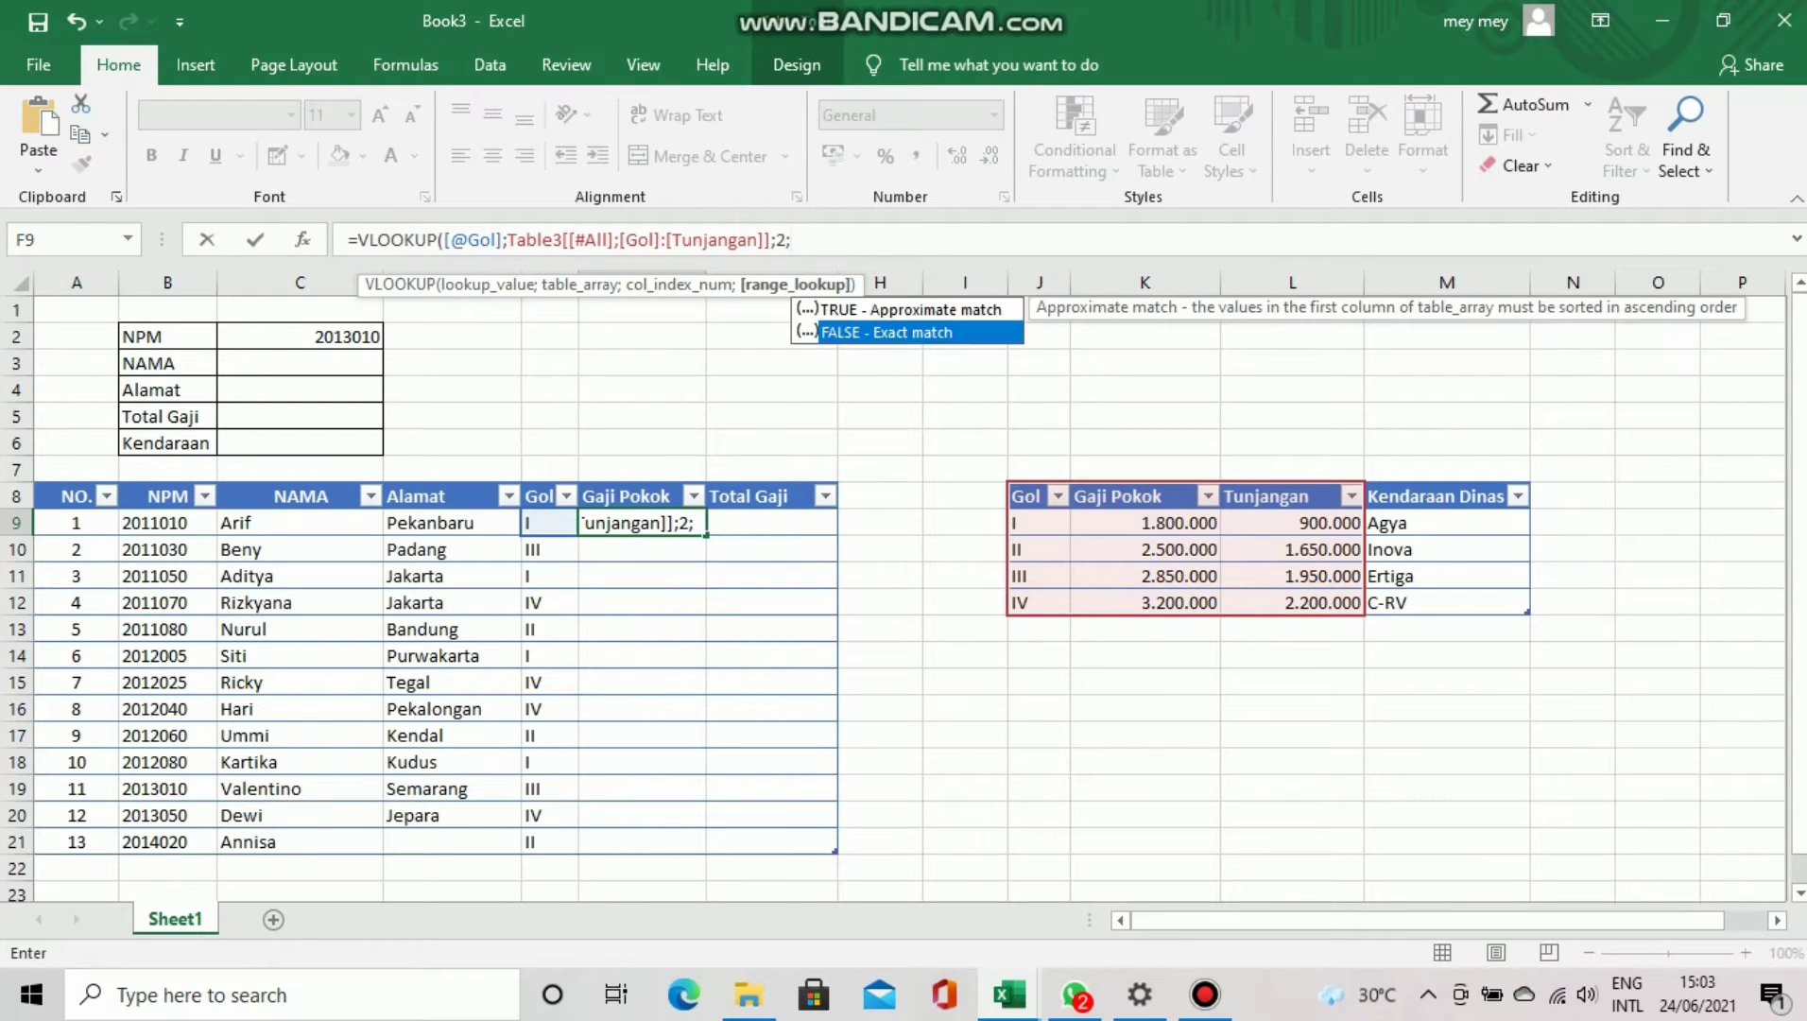
{"action": "key", "text": "Return"}
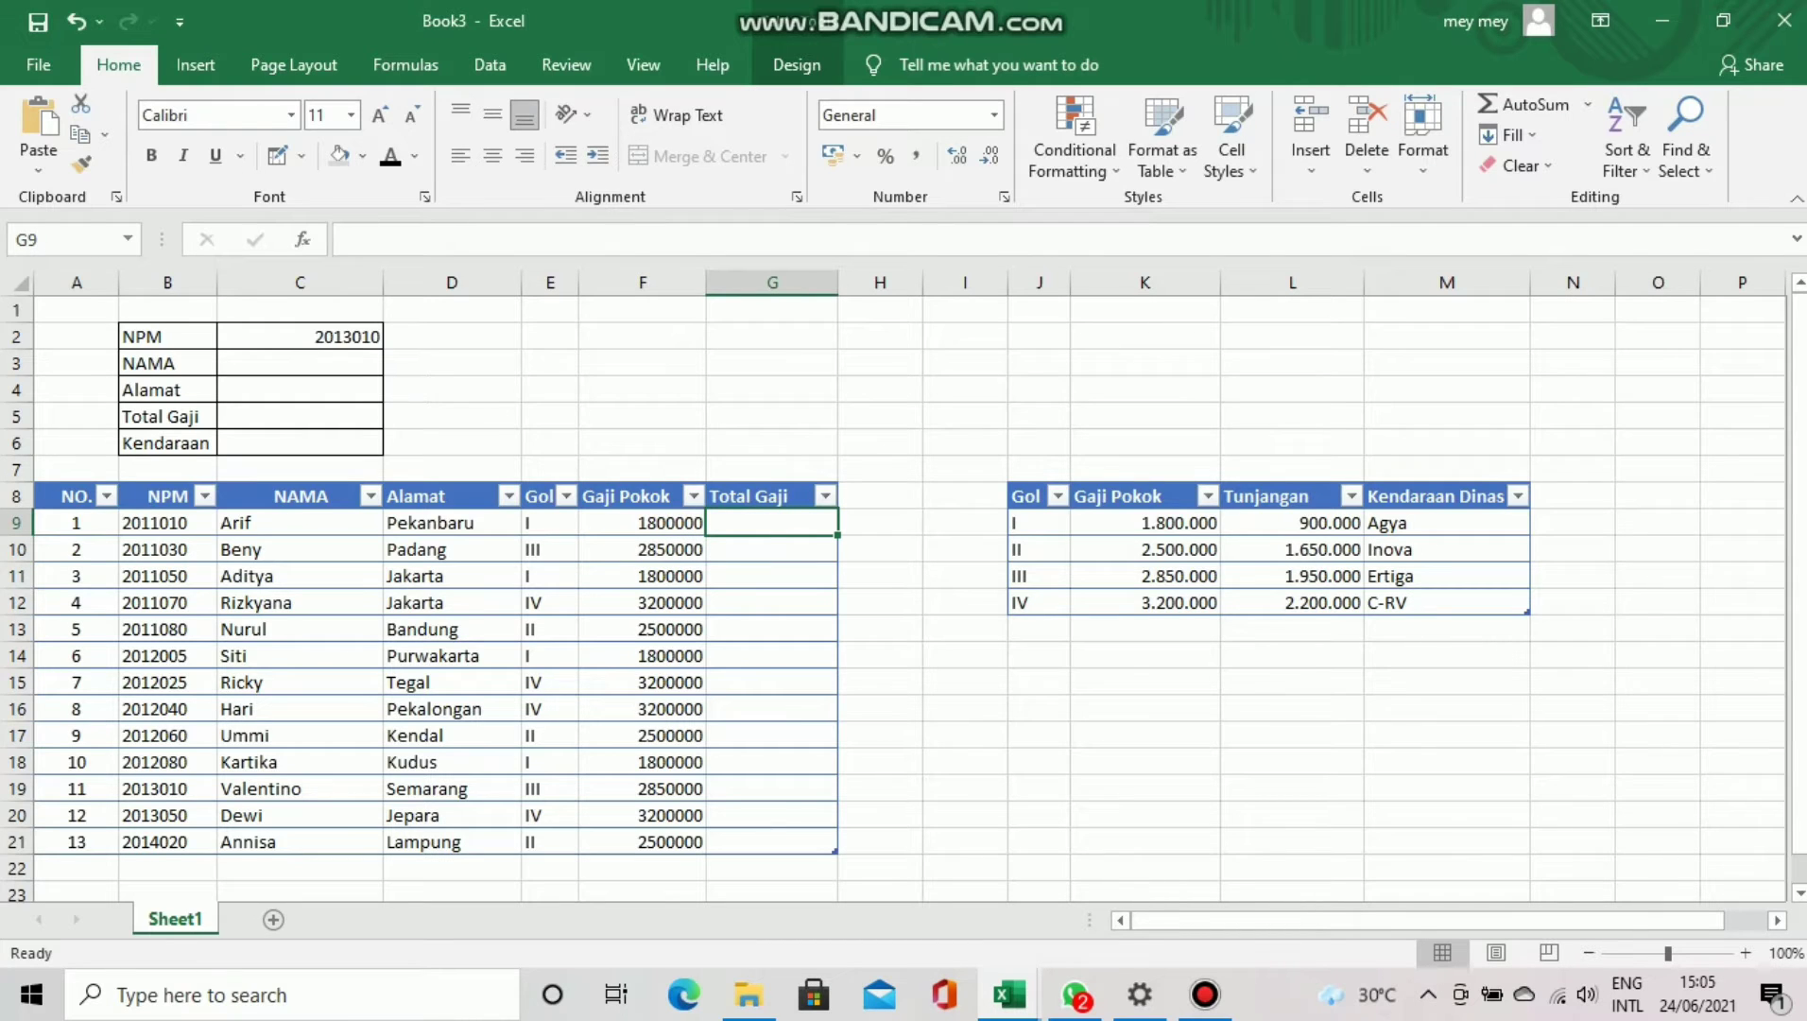
- Start a VLOOKUP formula in G9, the first Total Gaji cell, with the row's Gol value as the lookup value
{"action": "type", "text": "="}
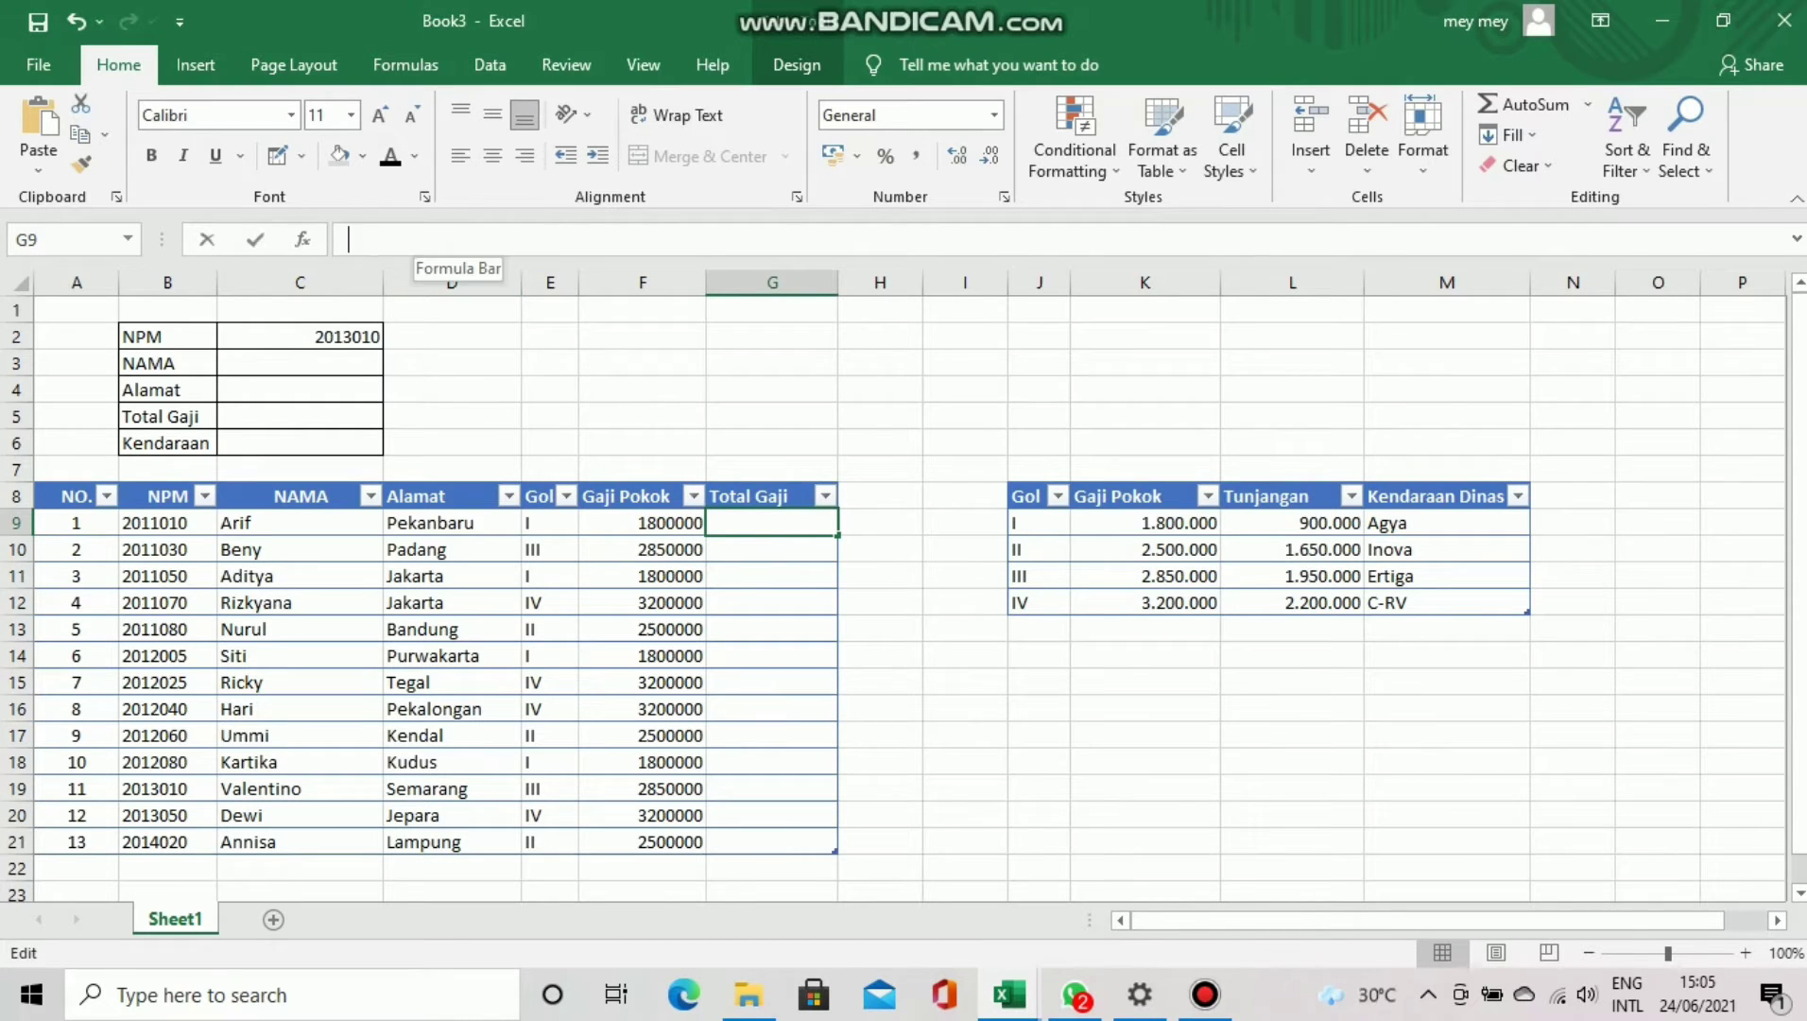
{"action": "type", "text": "vlooku"}
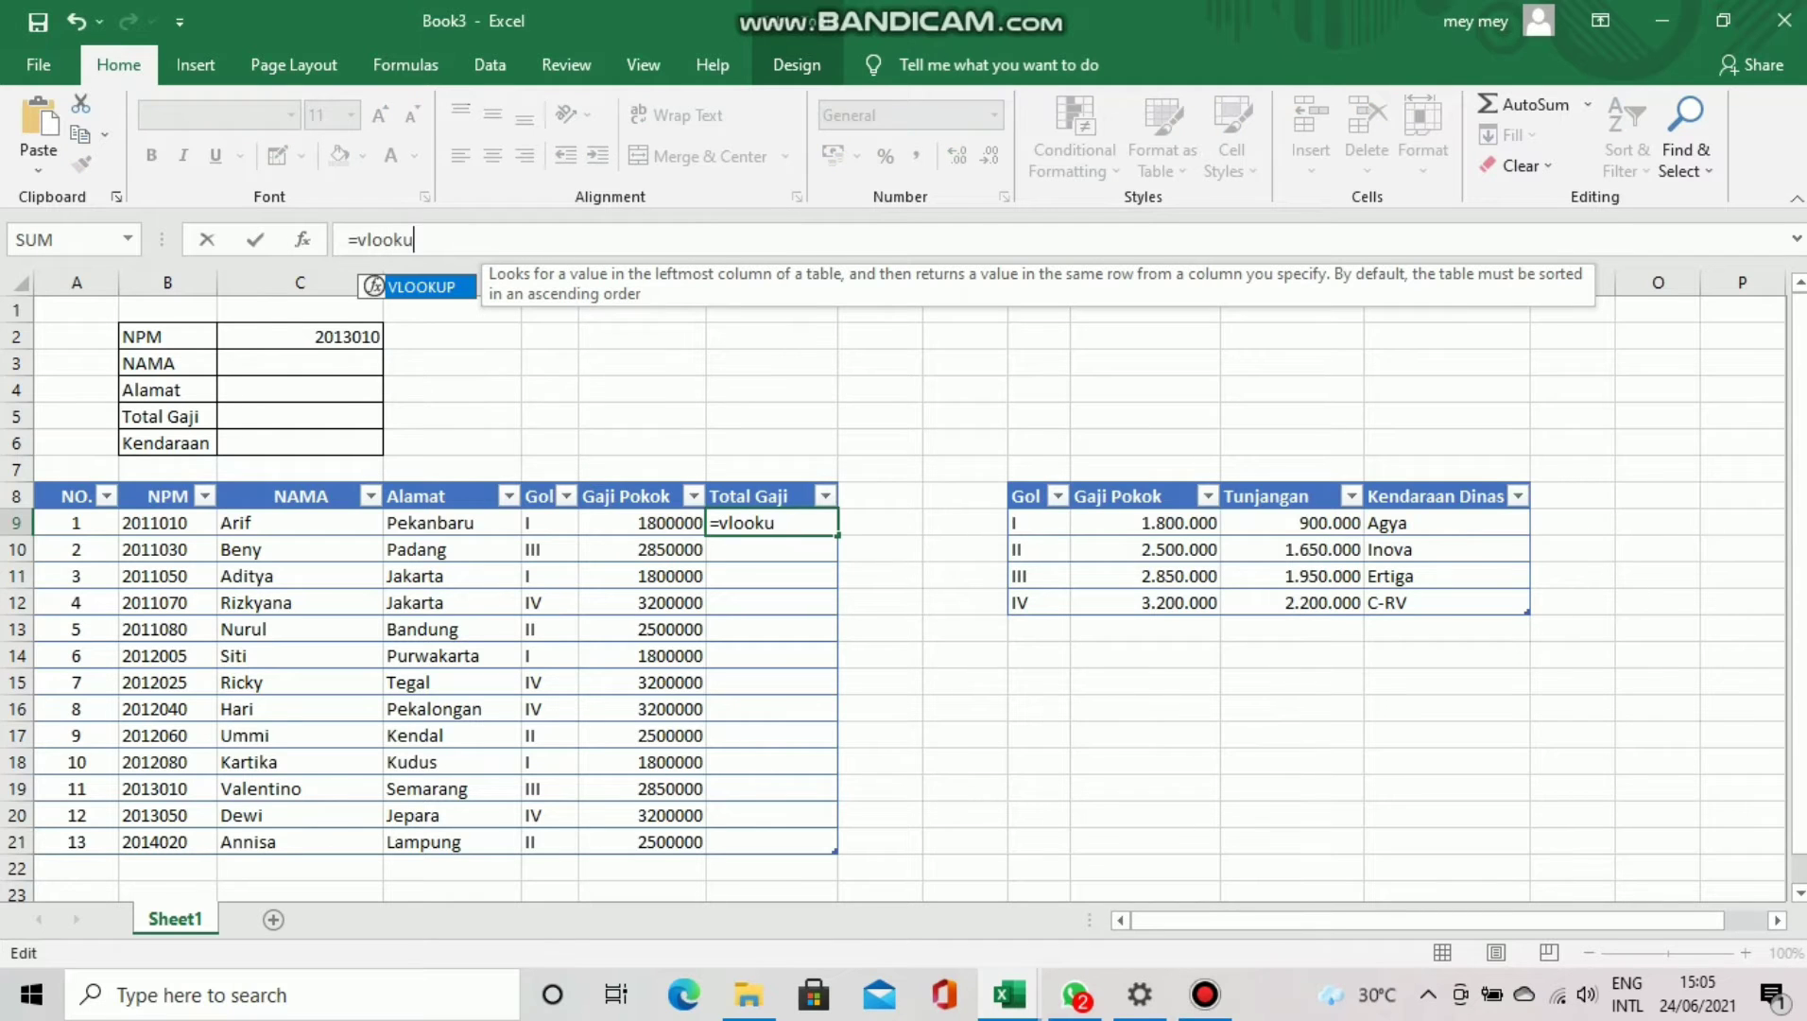
{"action": "type", "text": "p("}
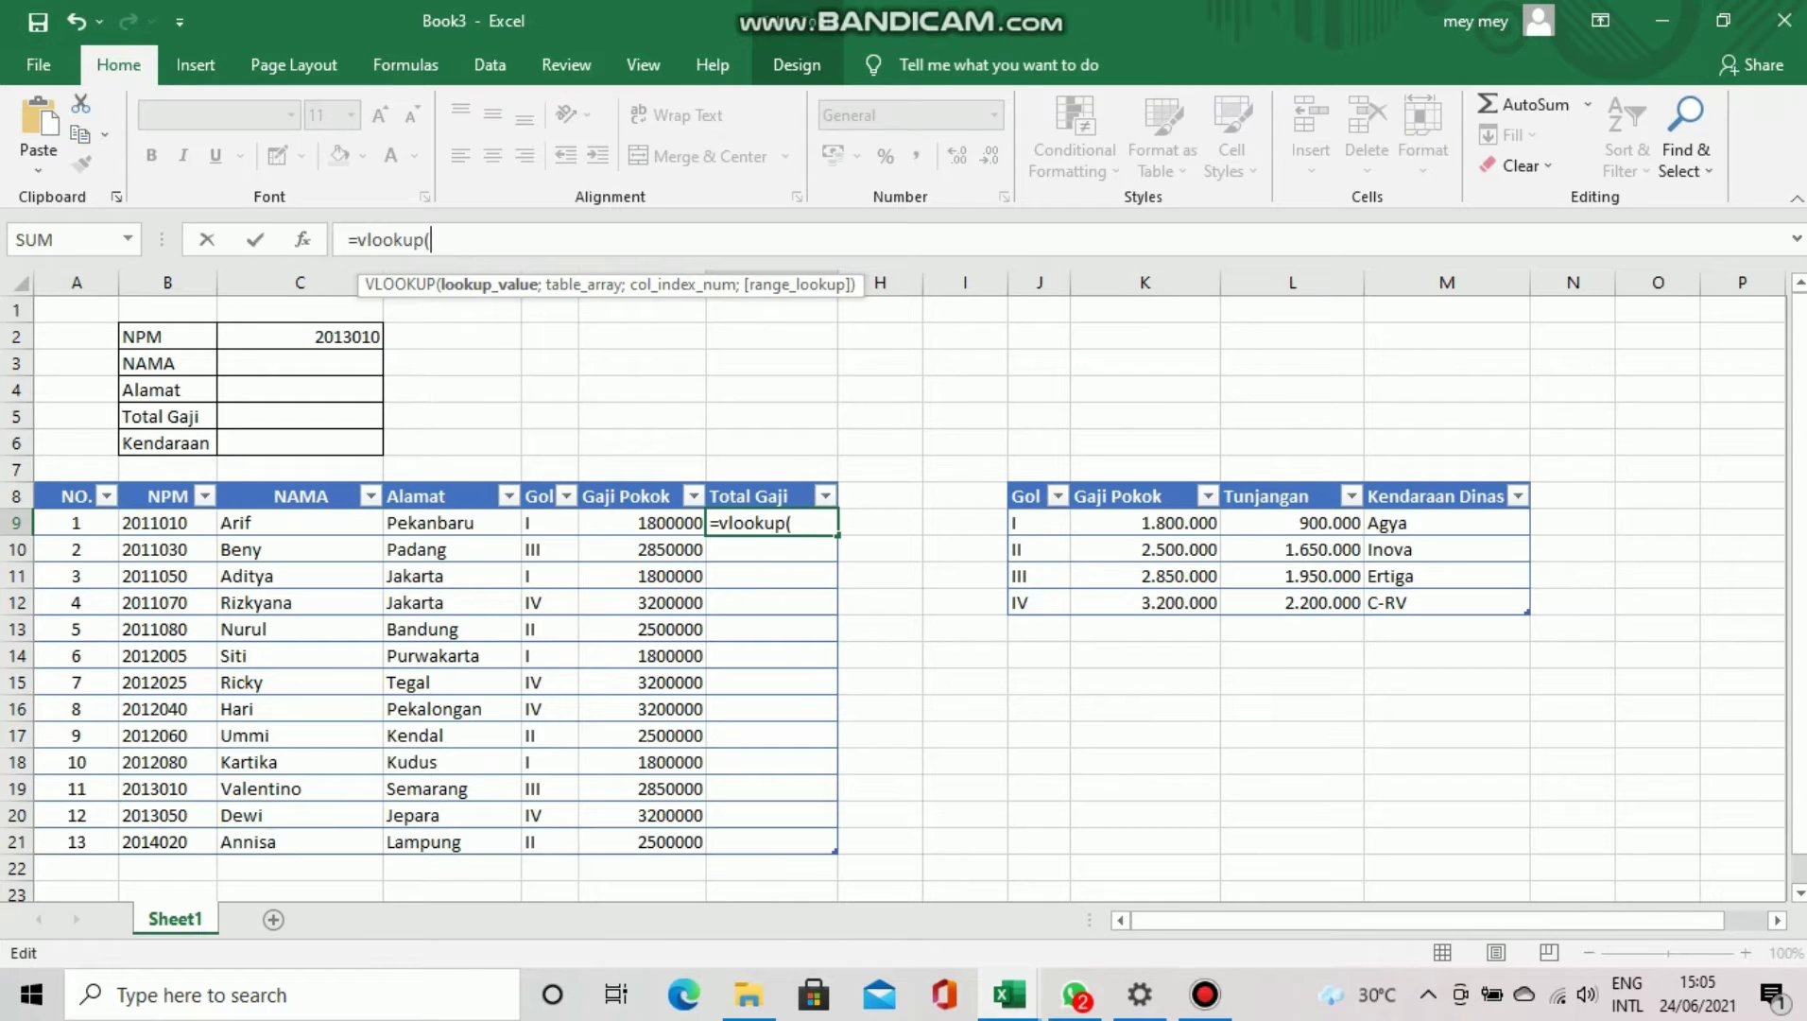
{"action": "left_click", "coordinate": [550, 524]}
{"action": "type", "text": ";"}
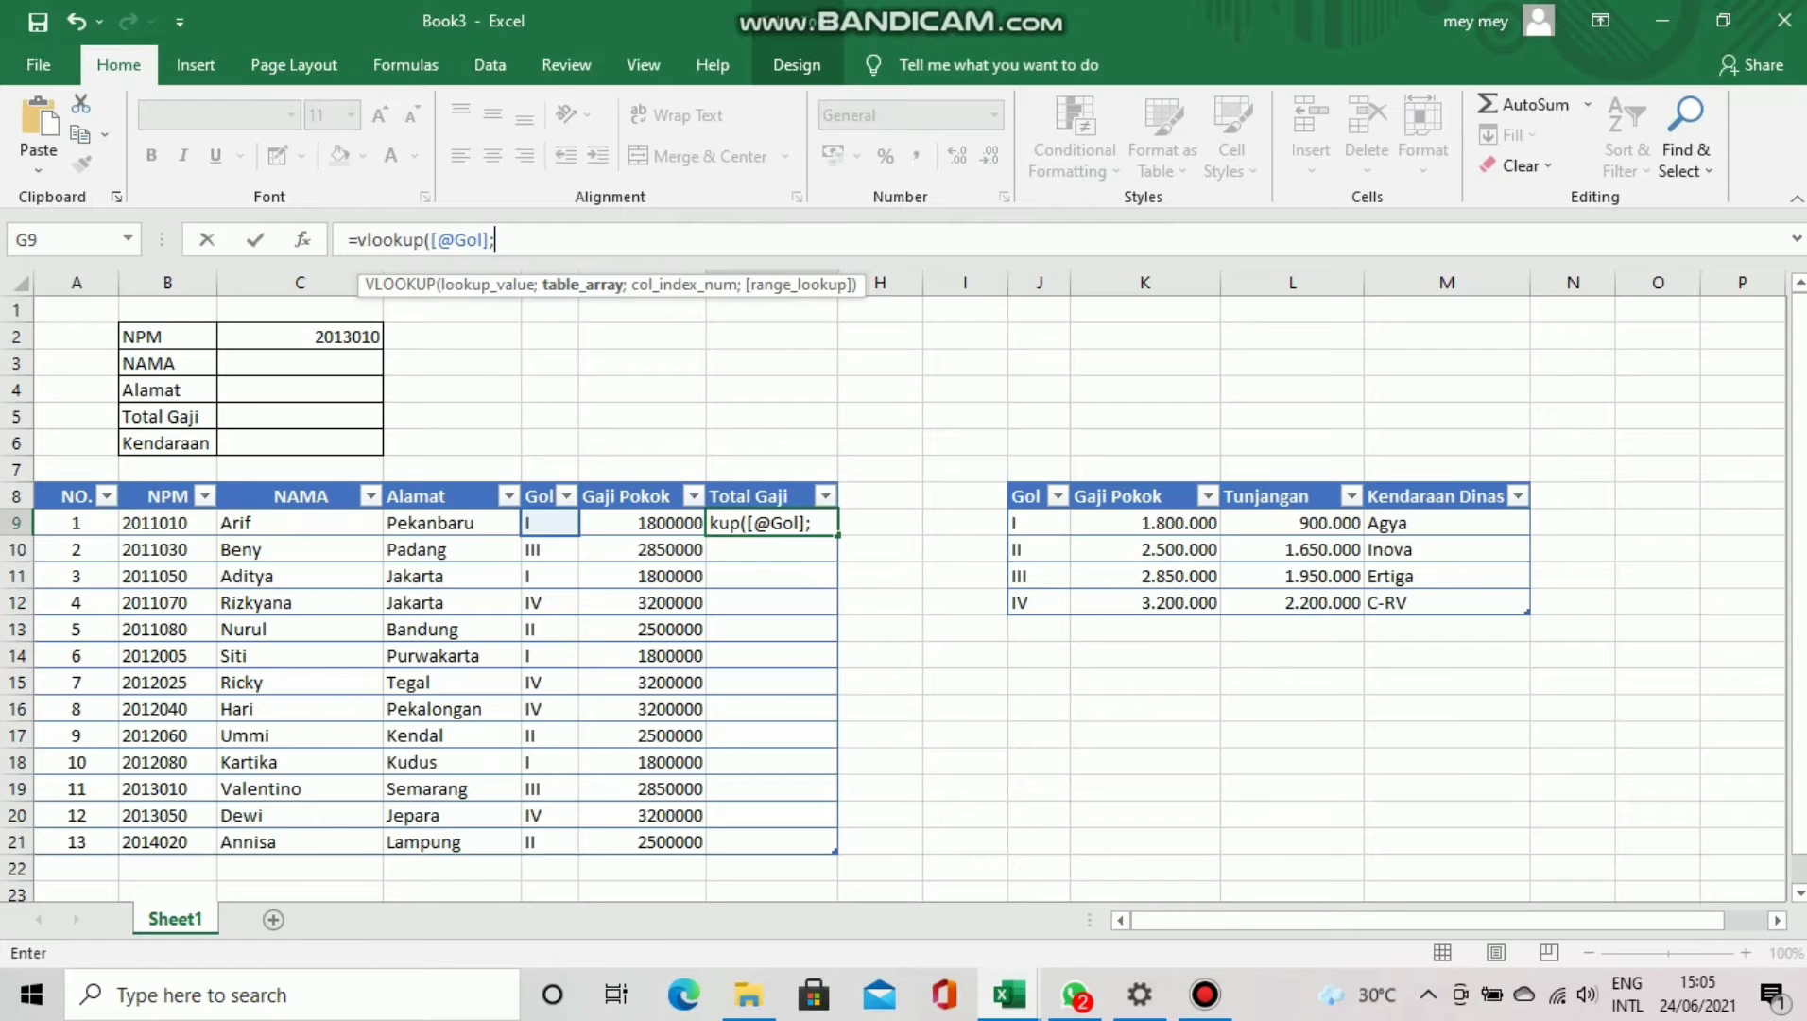
- Complete G9's VLOOKUP with the whole Gol reference table, Table3[#All], as the array, column index 3 and range lookup 0
{"action": "left_click_drag", "start_coordinate": [1026, 496], "coordinate": [1526, 612]}
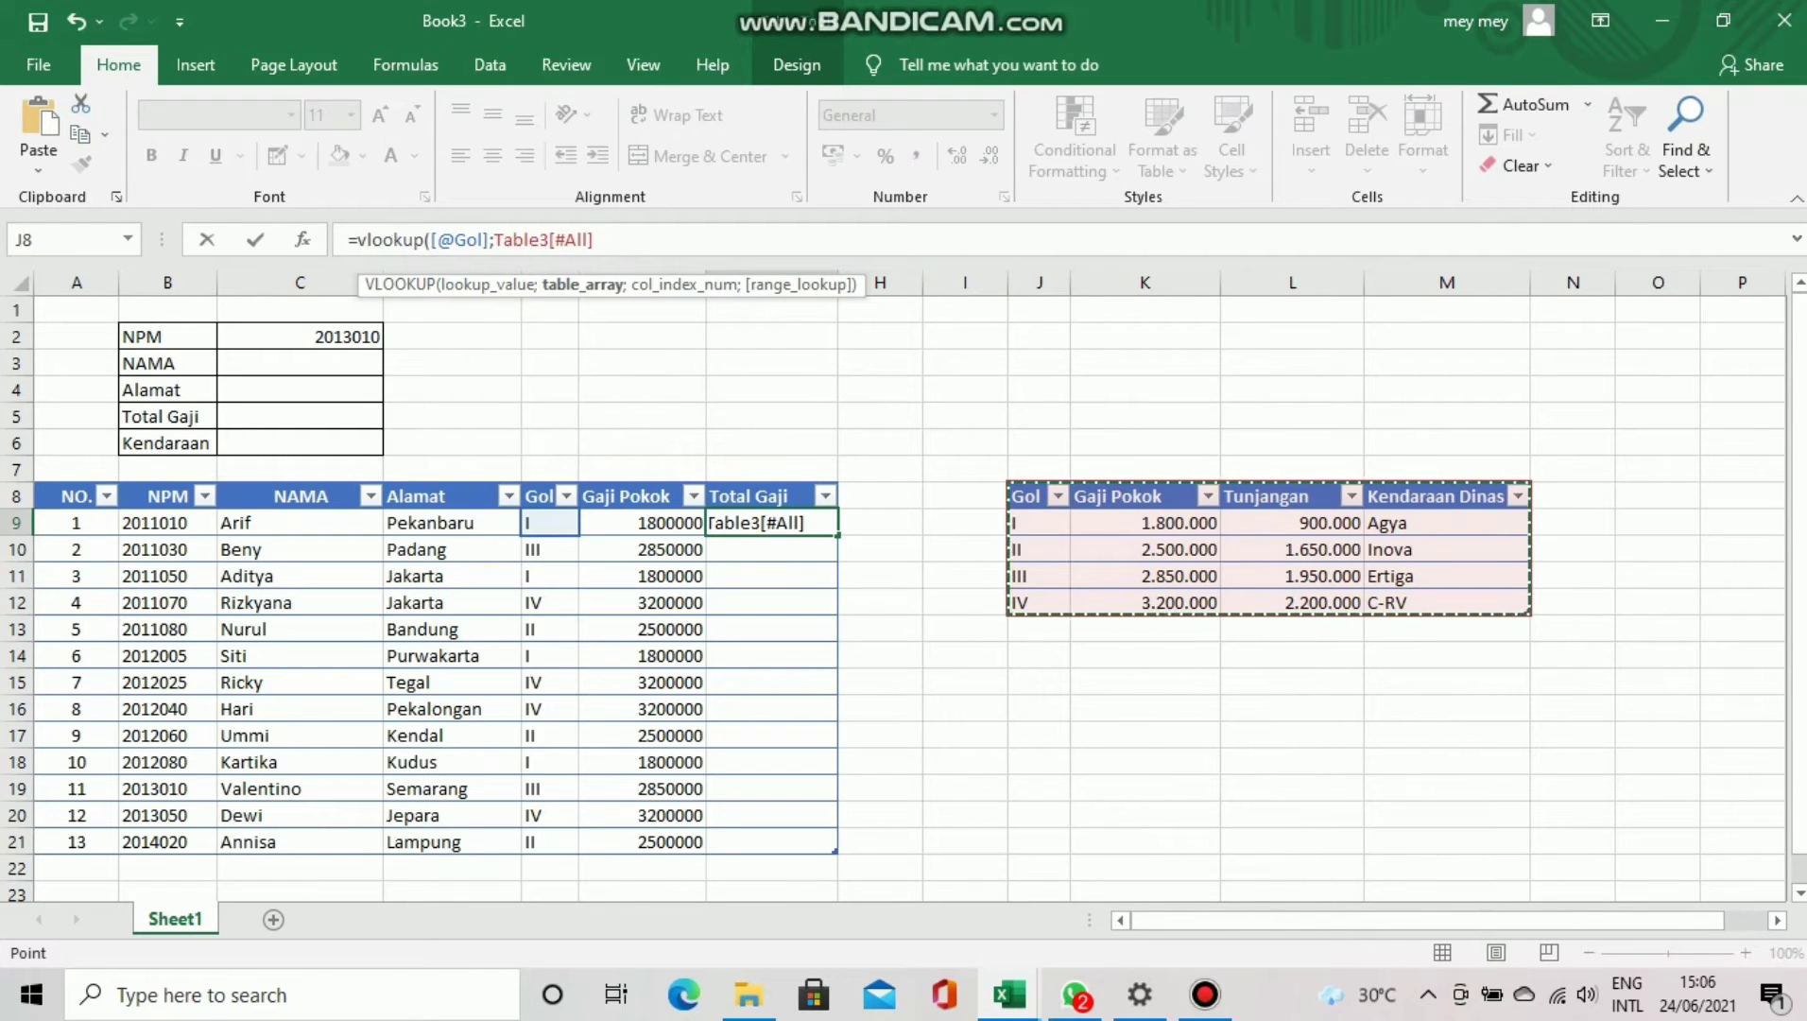
{"action": "type", "text": ";"}
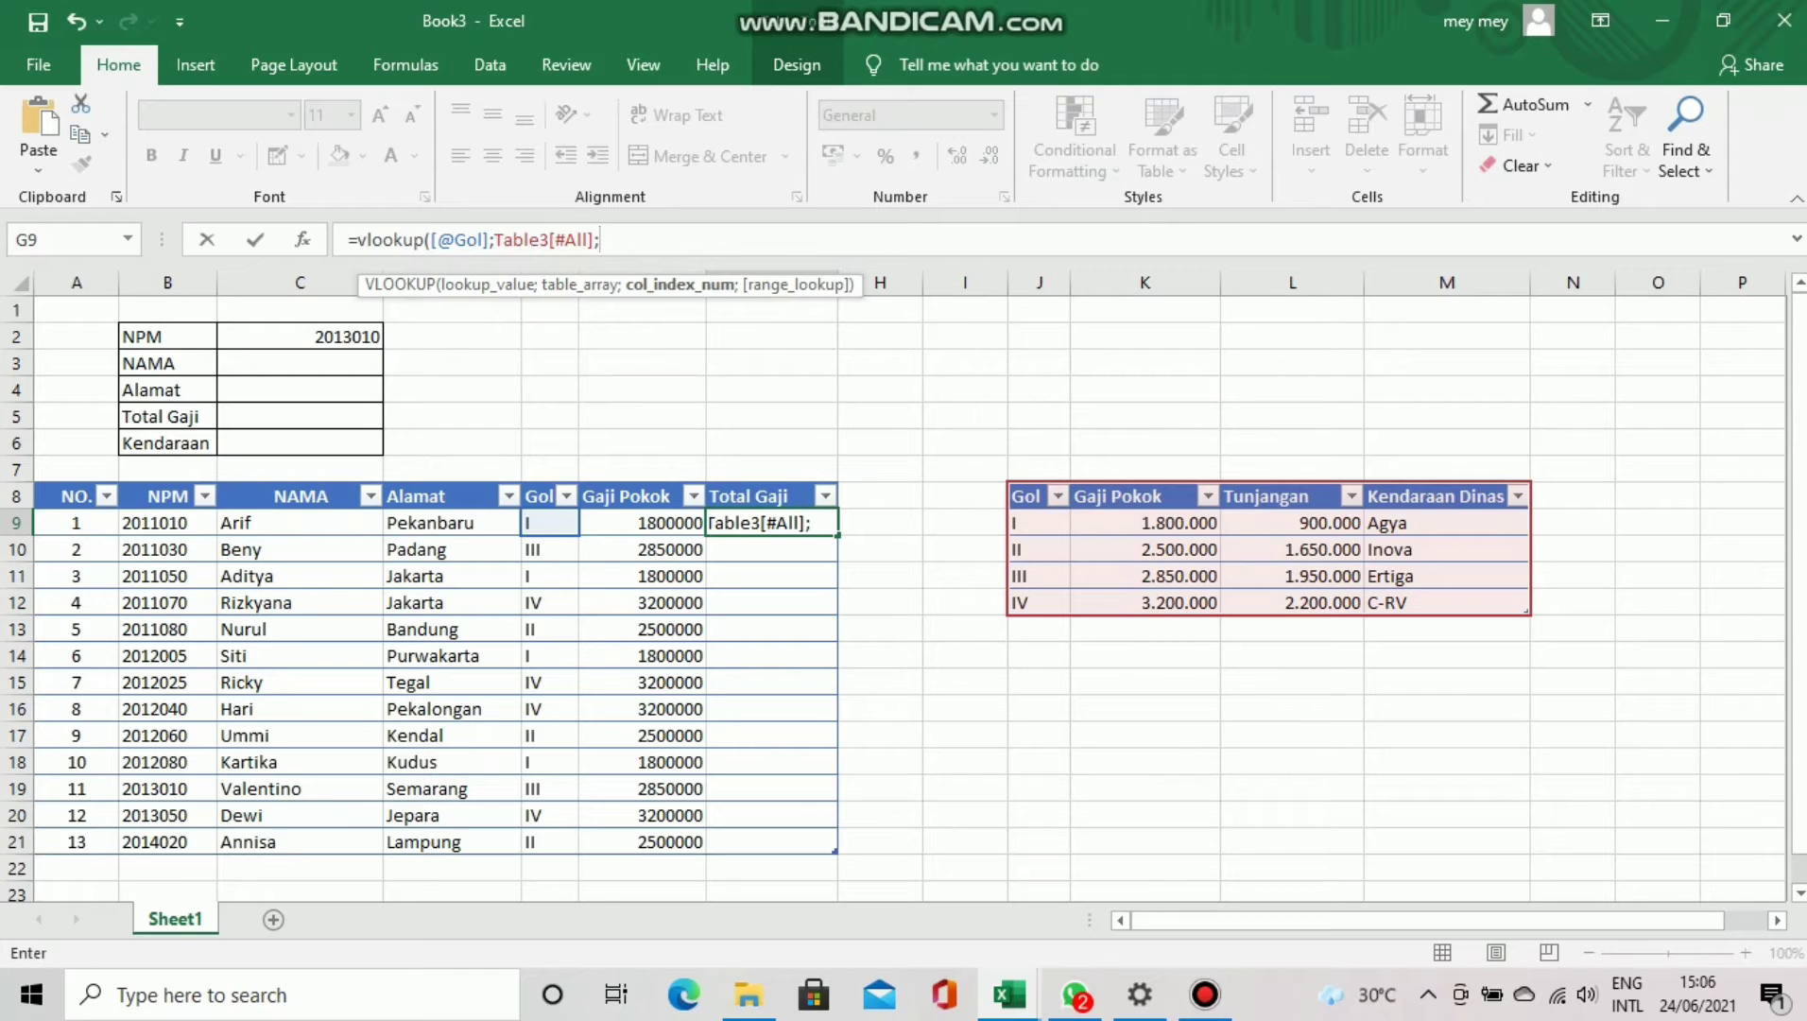
{"action": "type", "text": "3;"}
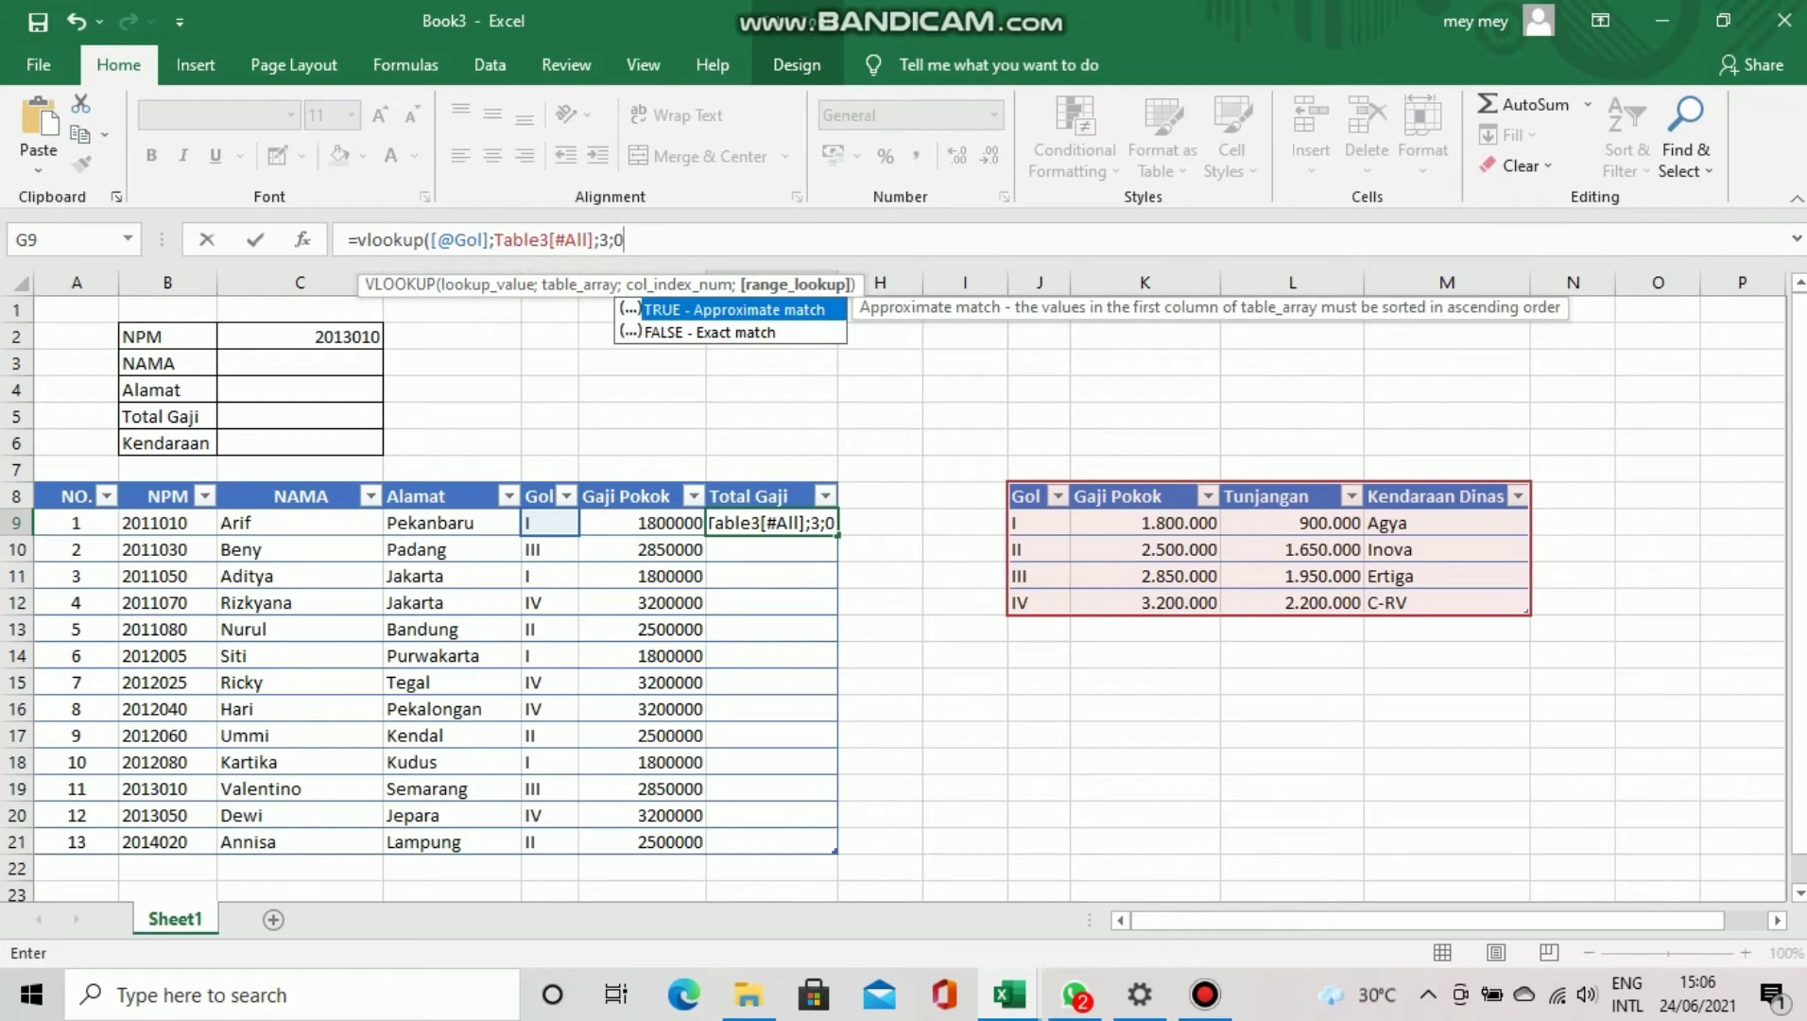
{"action": "type", "text": "0)"}
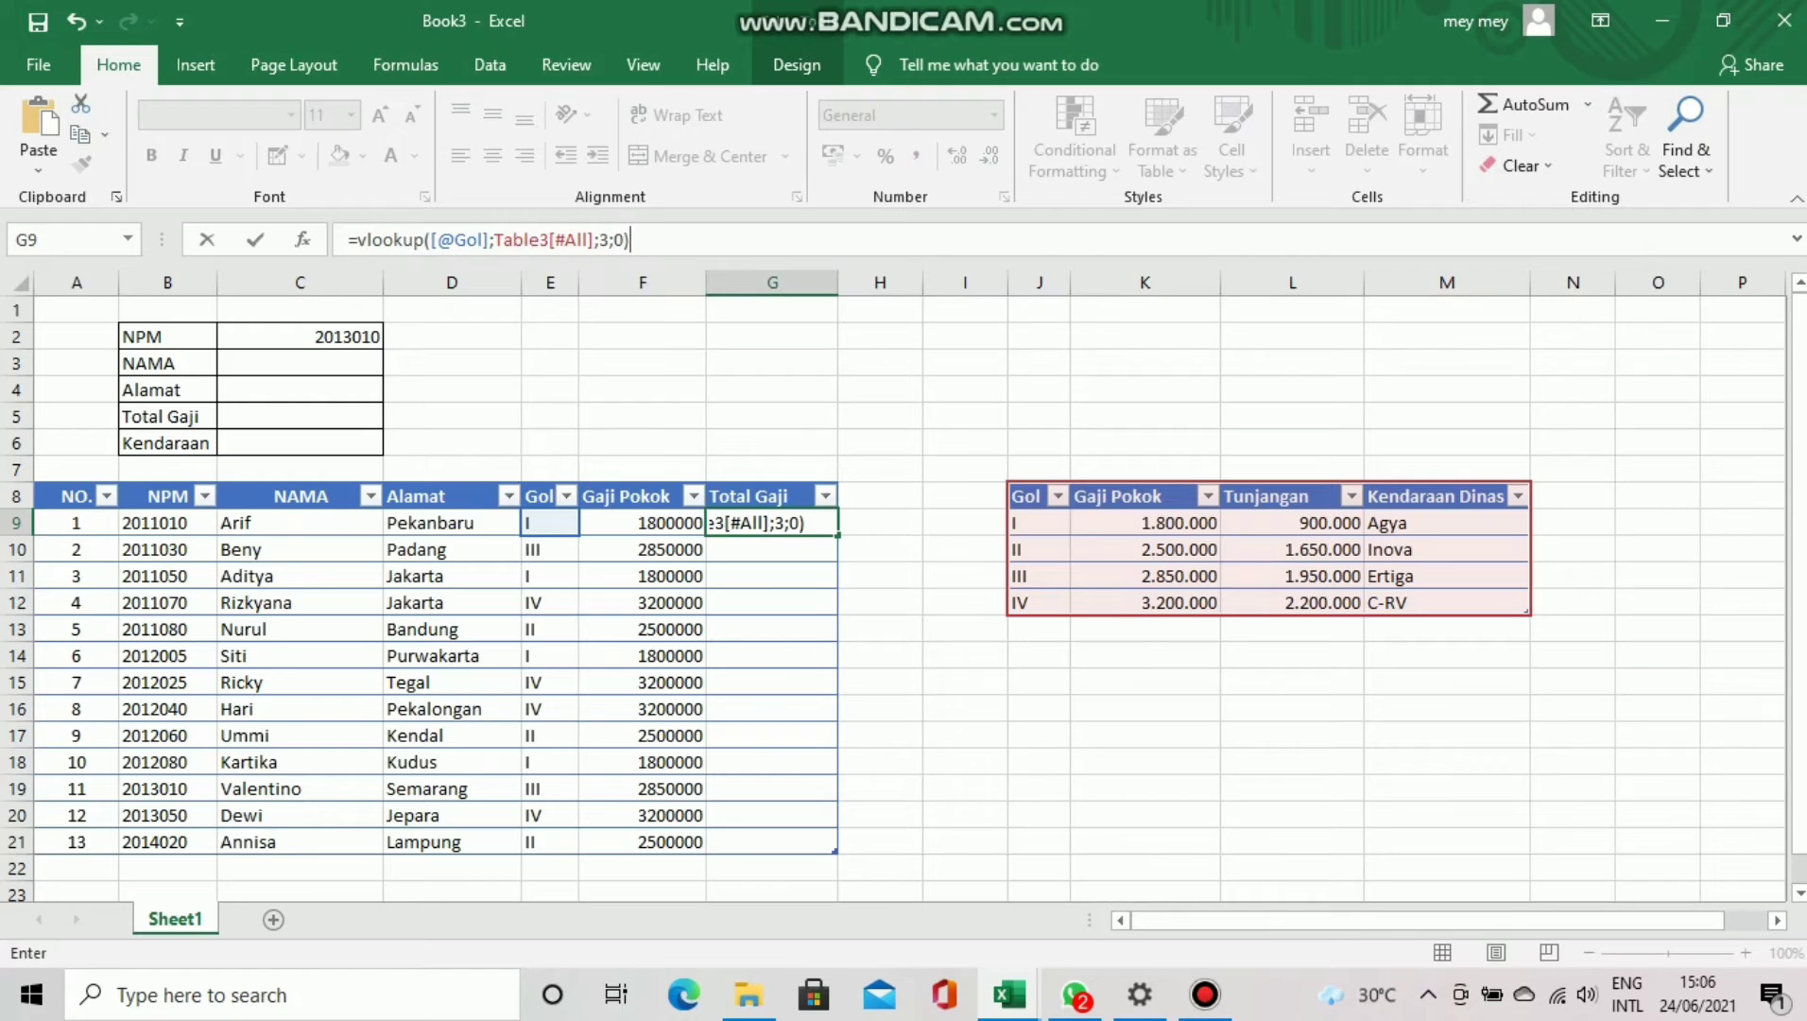
{"action": "key", "text": "Return"}
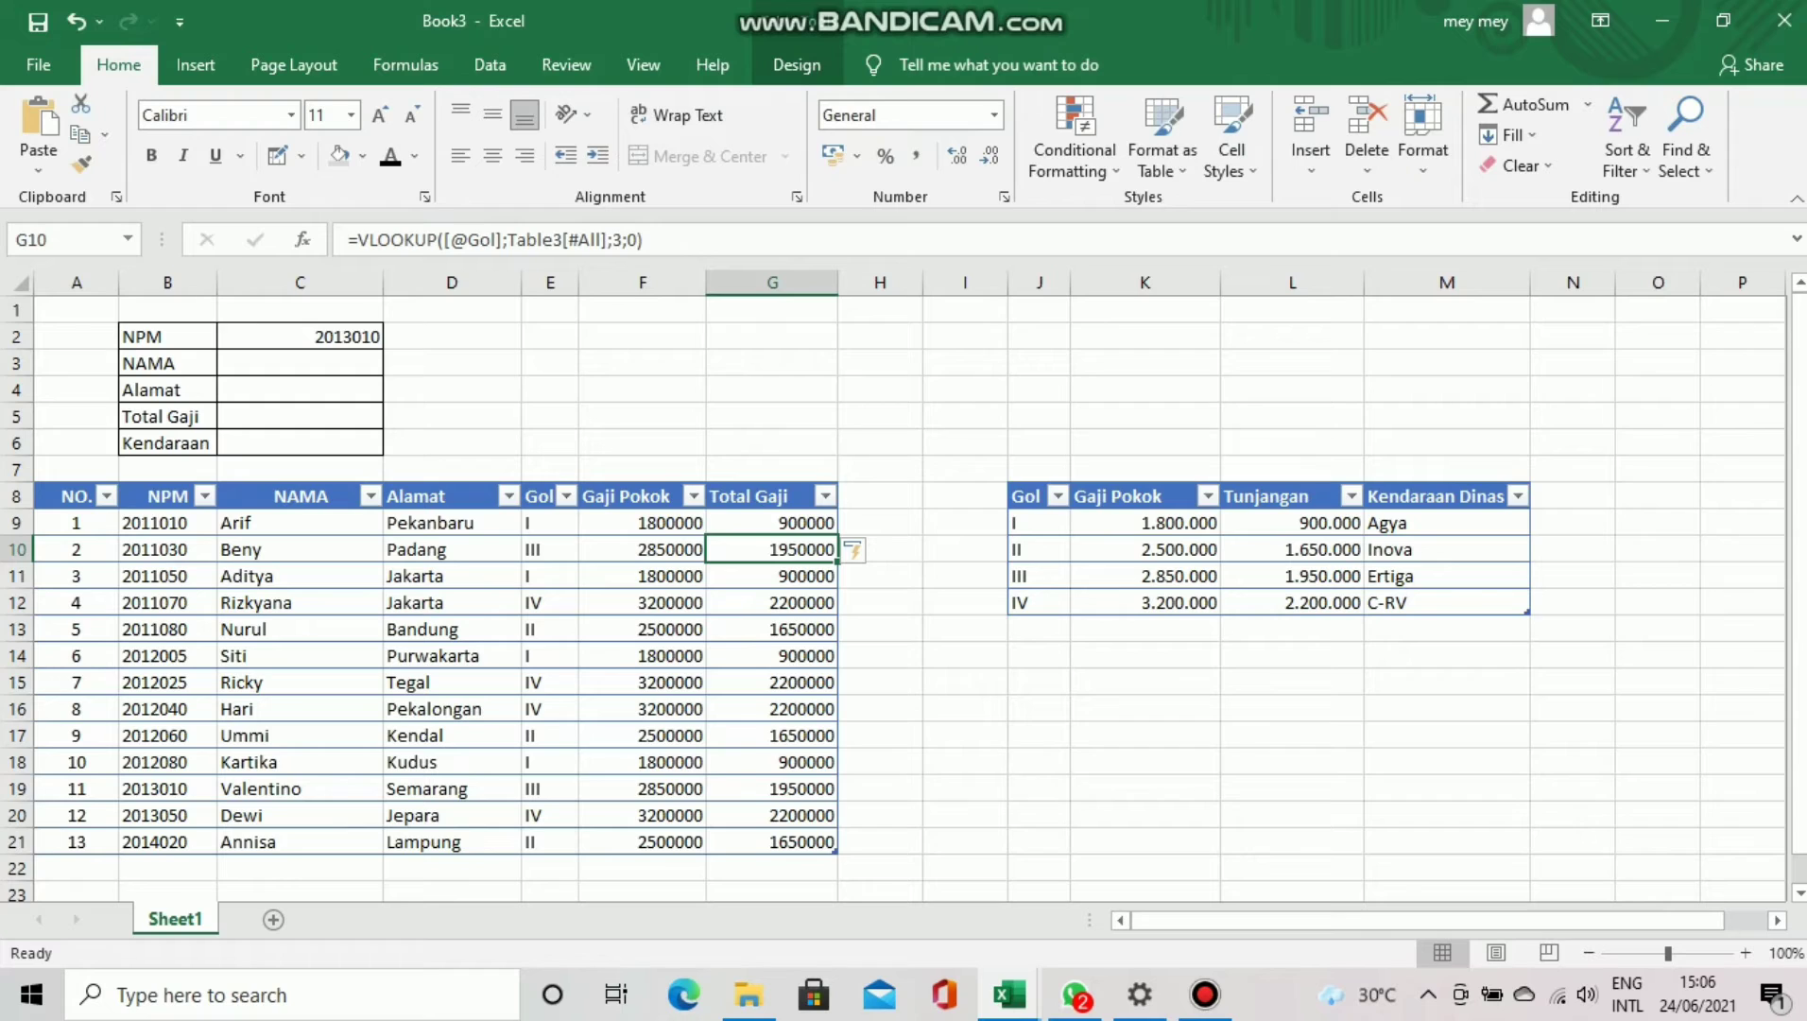
- Extend the Total Gaji formula in G10 by adding the row's Gaji Pokok value: +[@[Gaji Pokok]]
{"action": "left_click", "coordinate": [646, 240]}
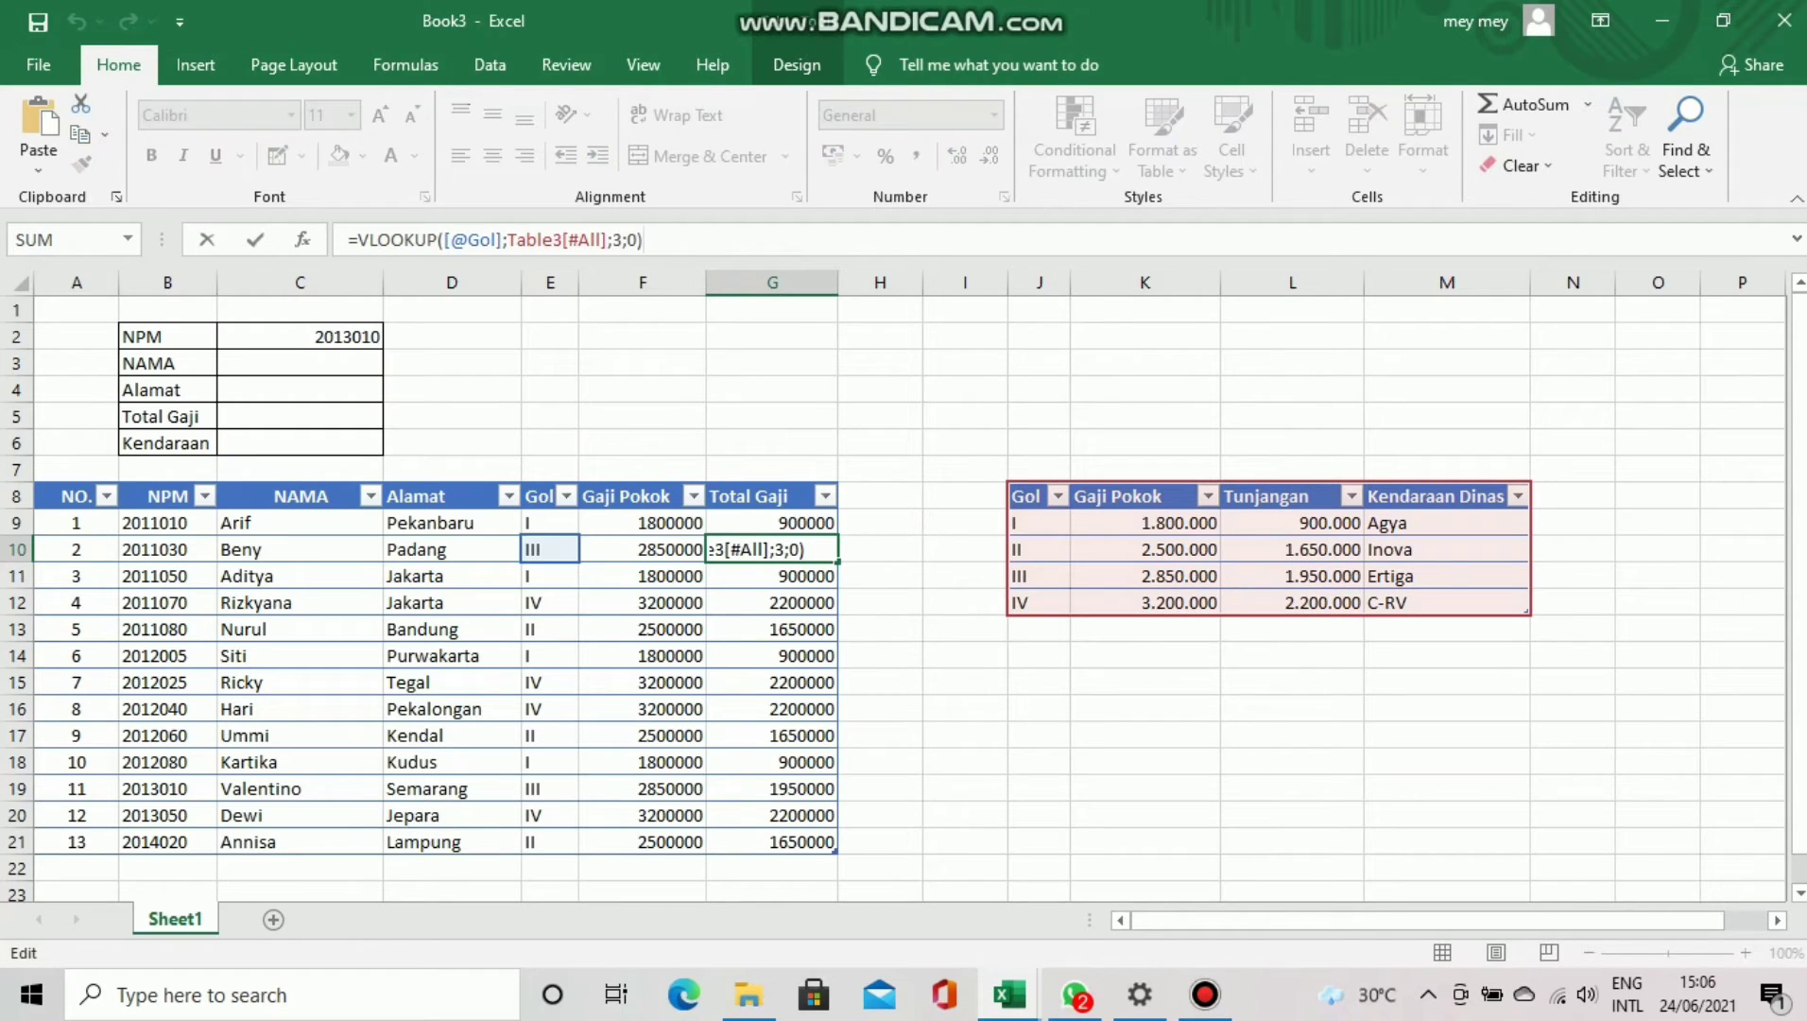
{"action": "type", "text": "+"}
{"action": "left_click", "coordinate": [642, 548]}
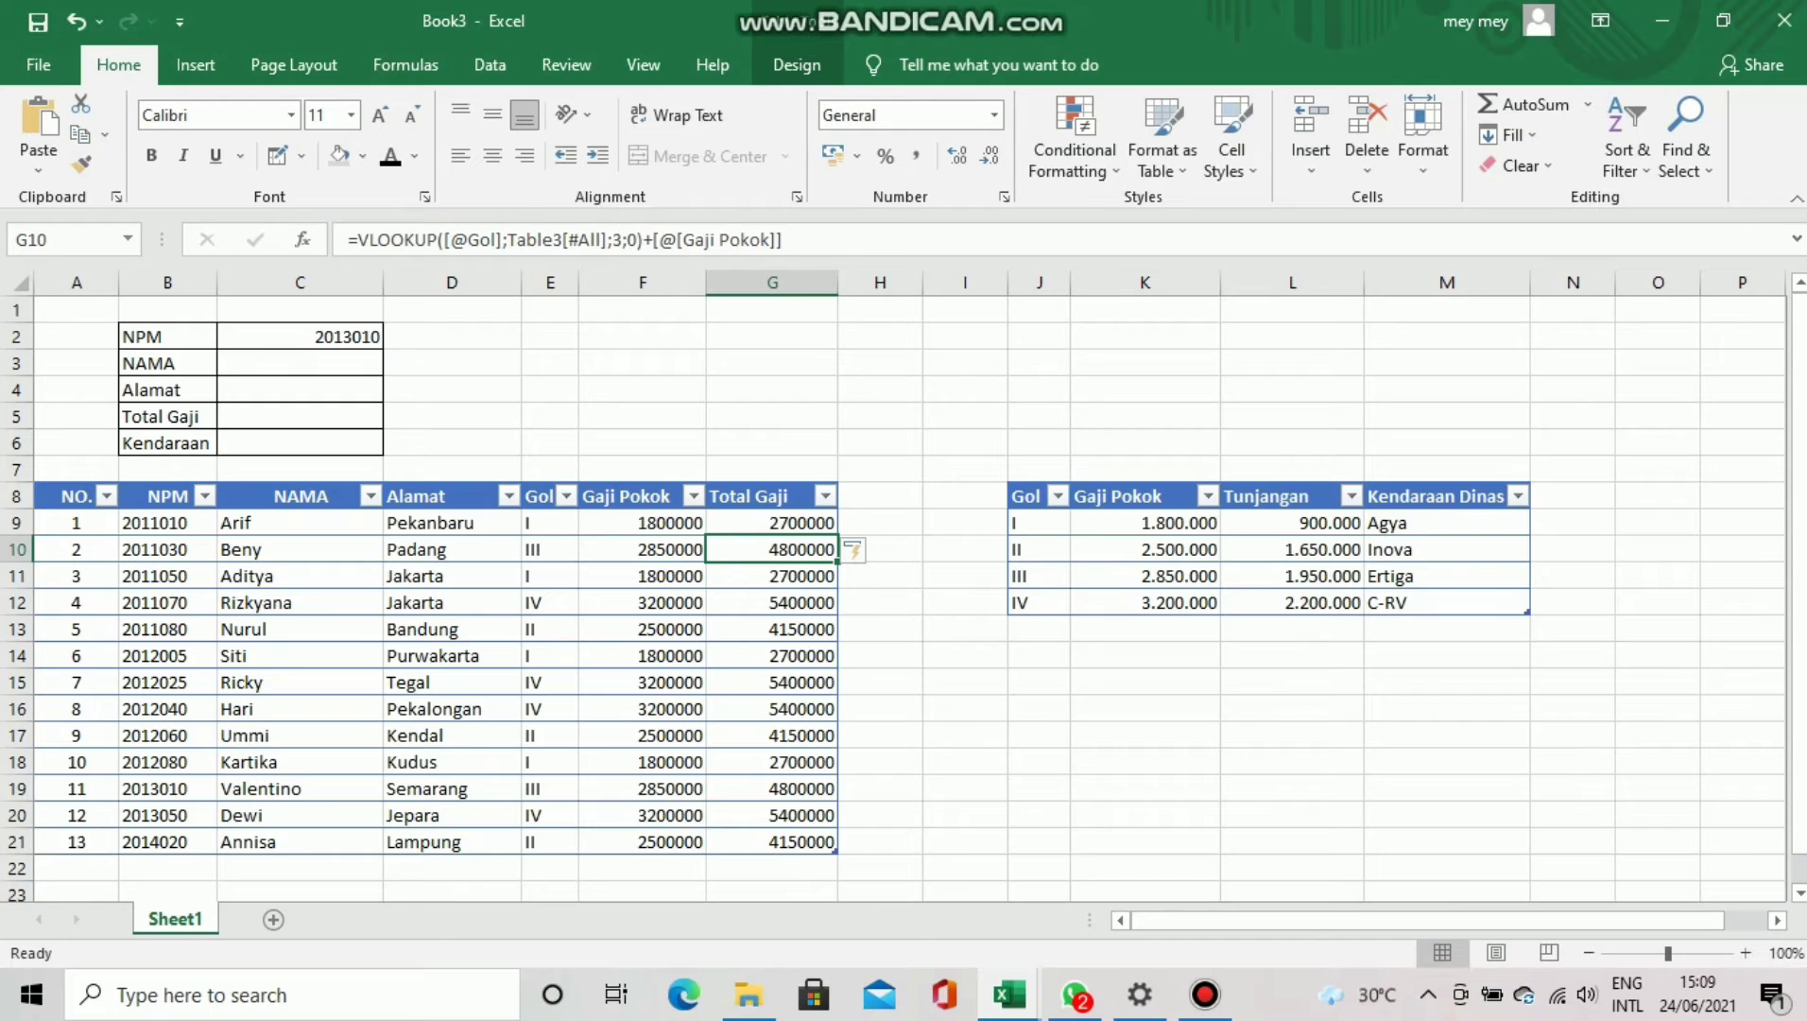
{"action": "left_click_drag", "start_coordinate": [772, 522], "coordinate": [772, 841]}
{"action": "left_click", "coordinate": [1038, 787]}
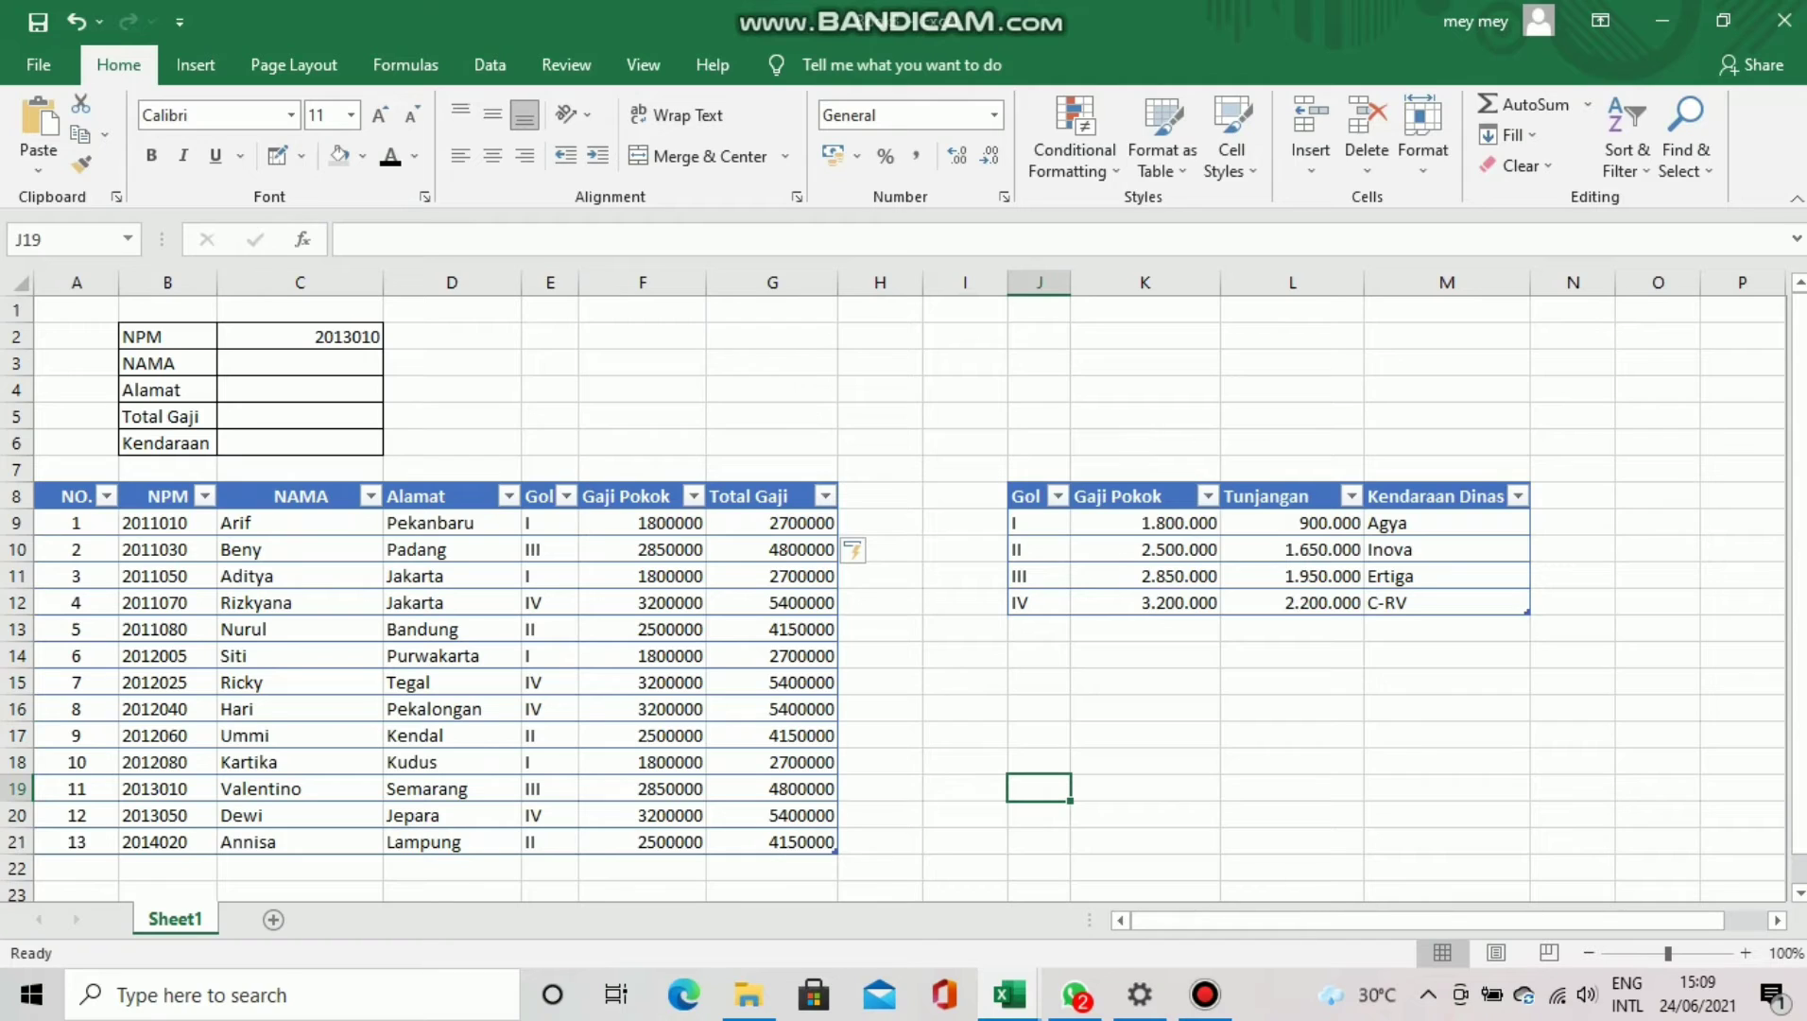
- Start a VLOOKUP formula in the NAMA cell, C3, with the NPM cell C2 as the lookup value
{"action": "left_click", "coordinate": [299, 363]}
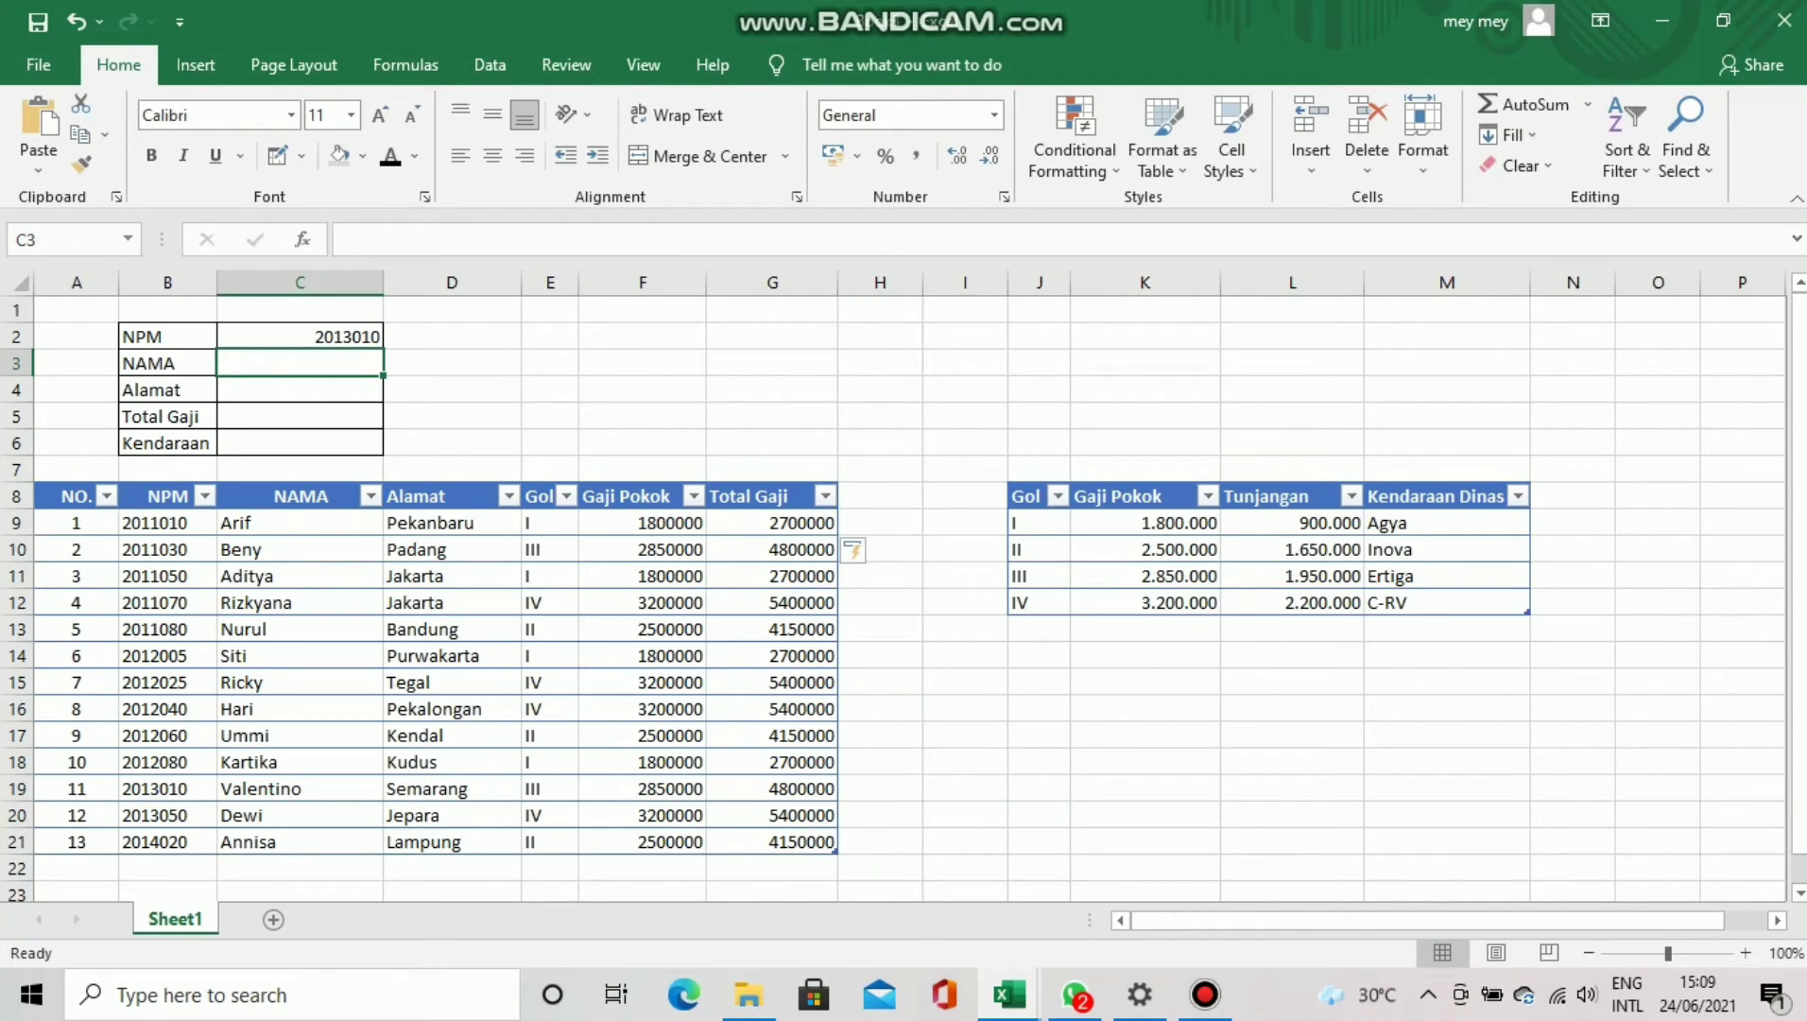
{"action": "type", "text": "=vlooku"}
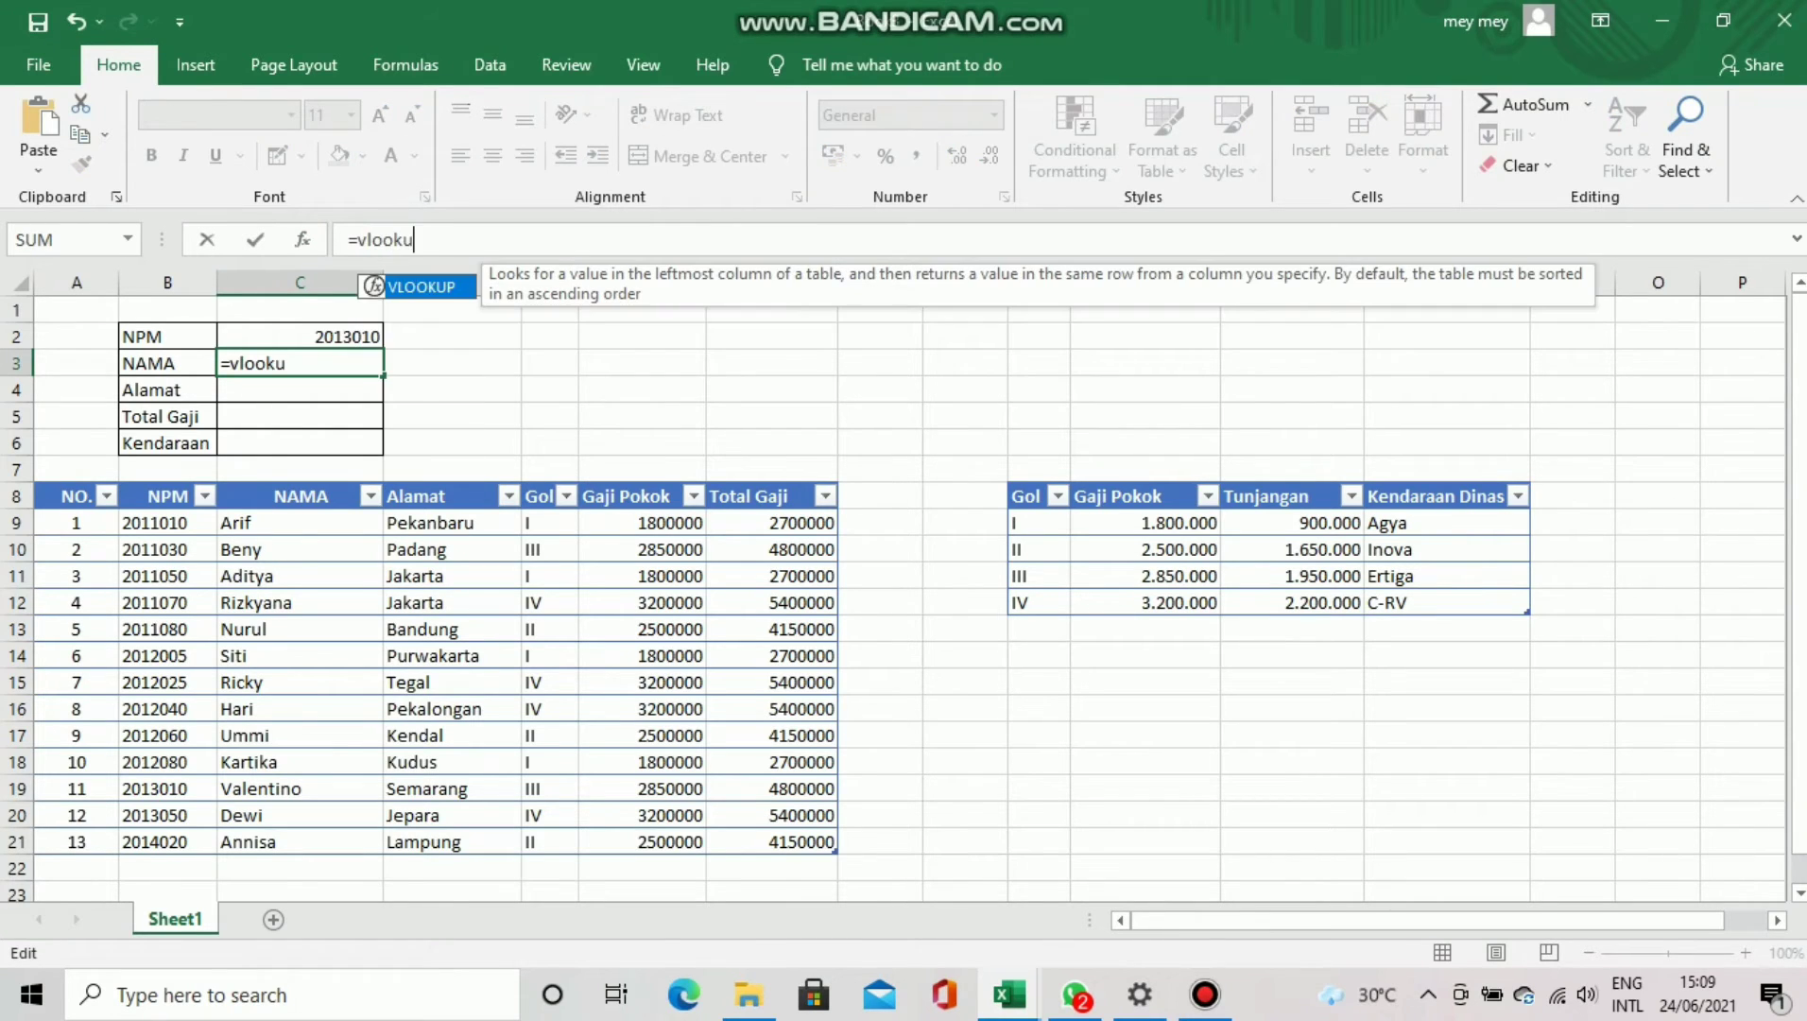
{"action": "type", "text": "p("}
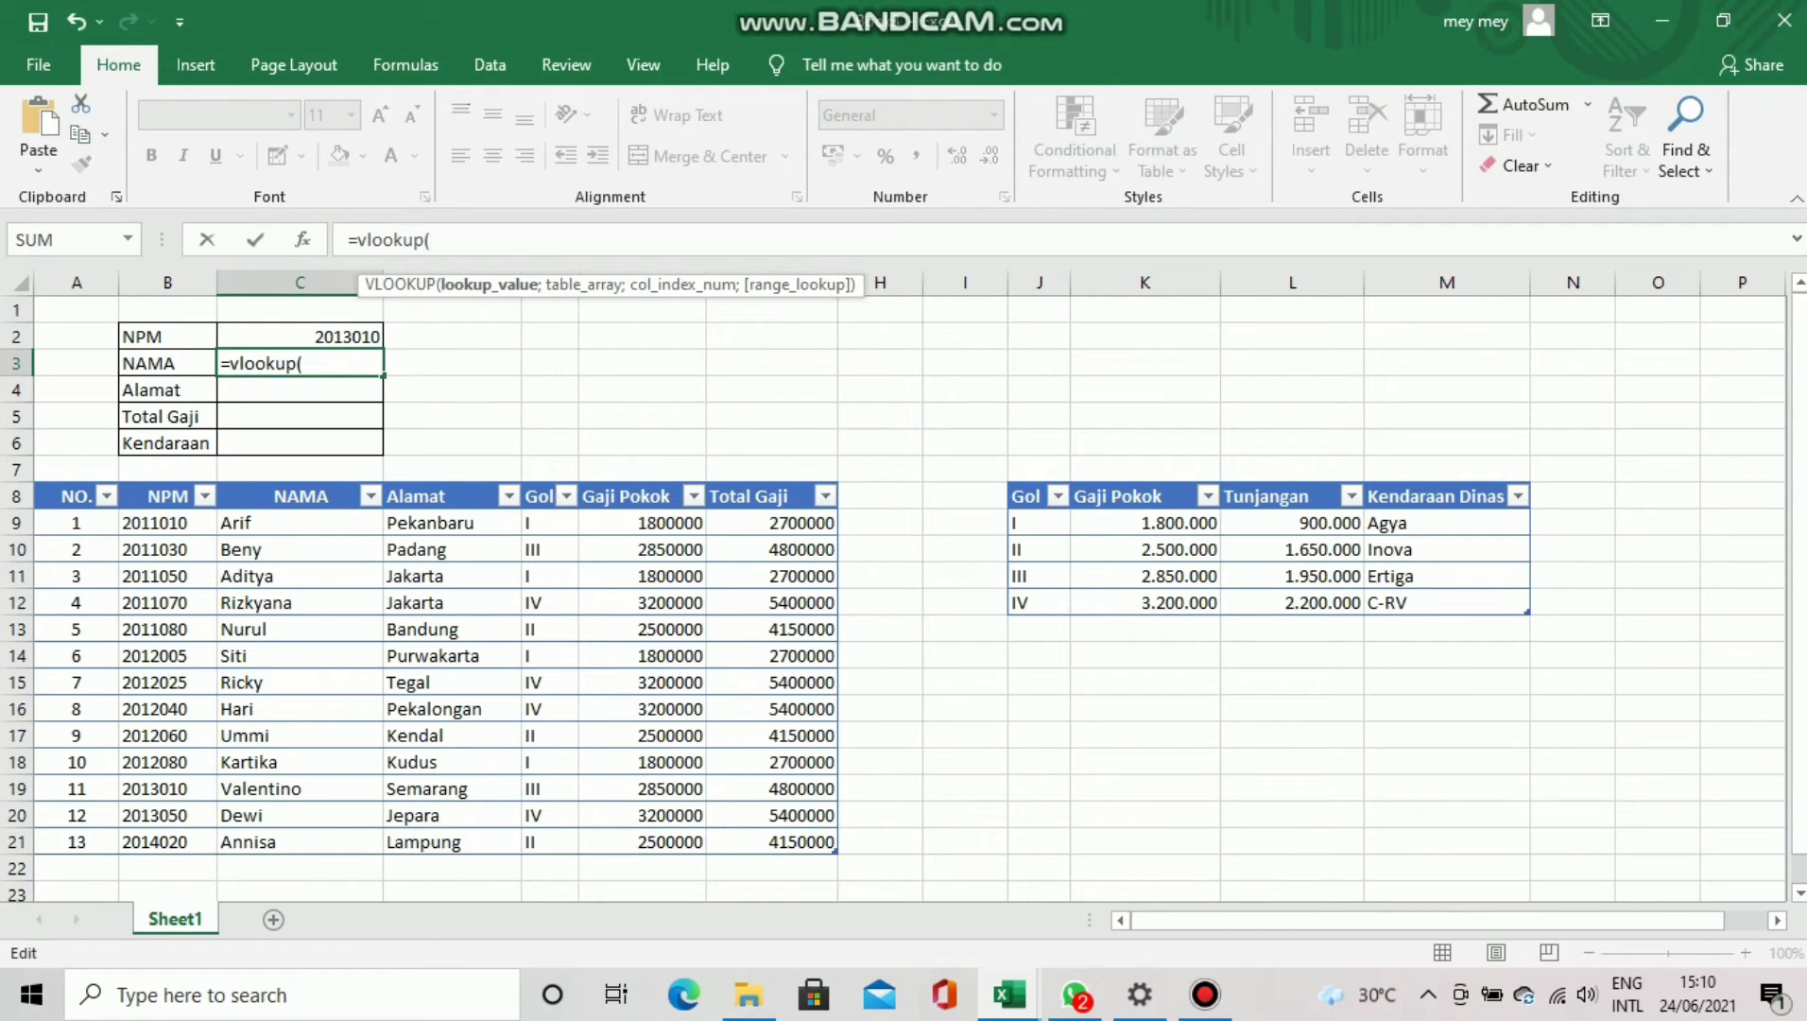
{"action": "left_click", "coordinate": [300, 336]}
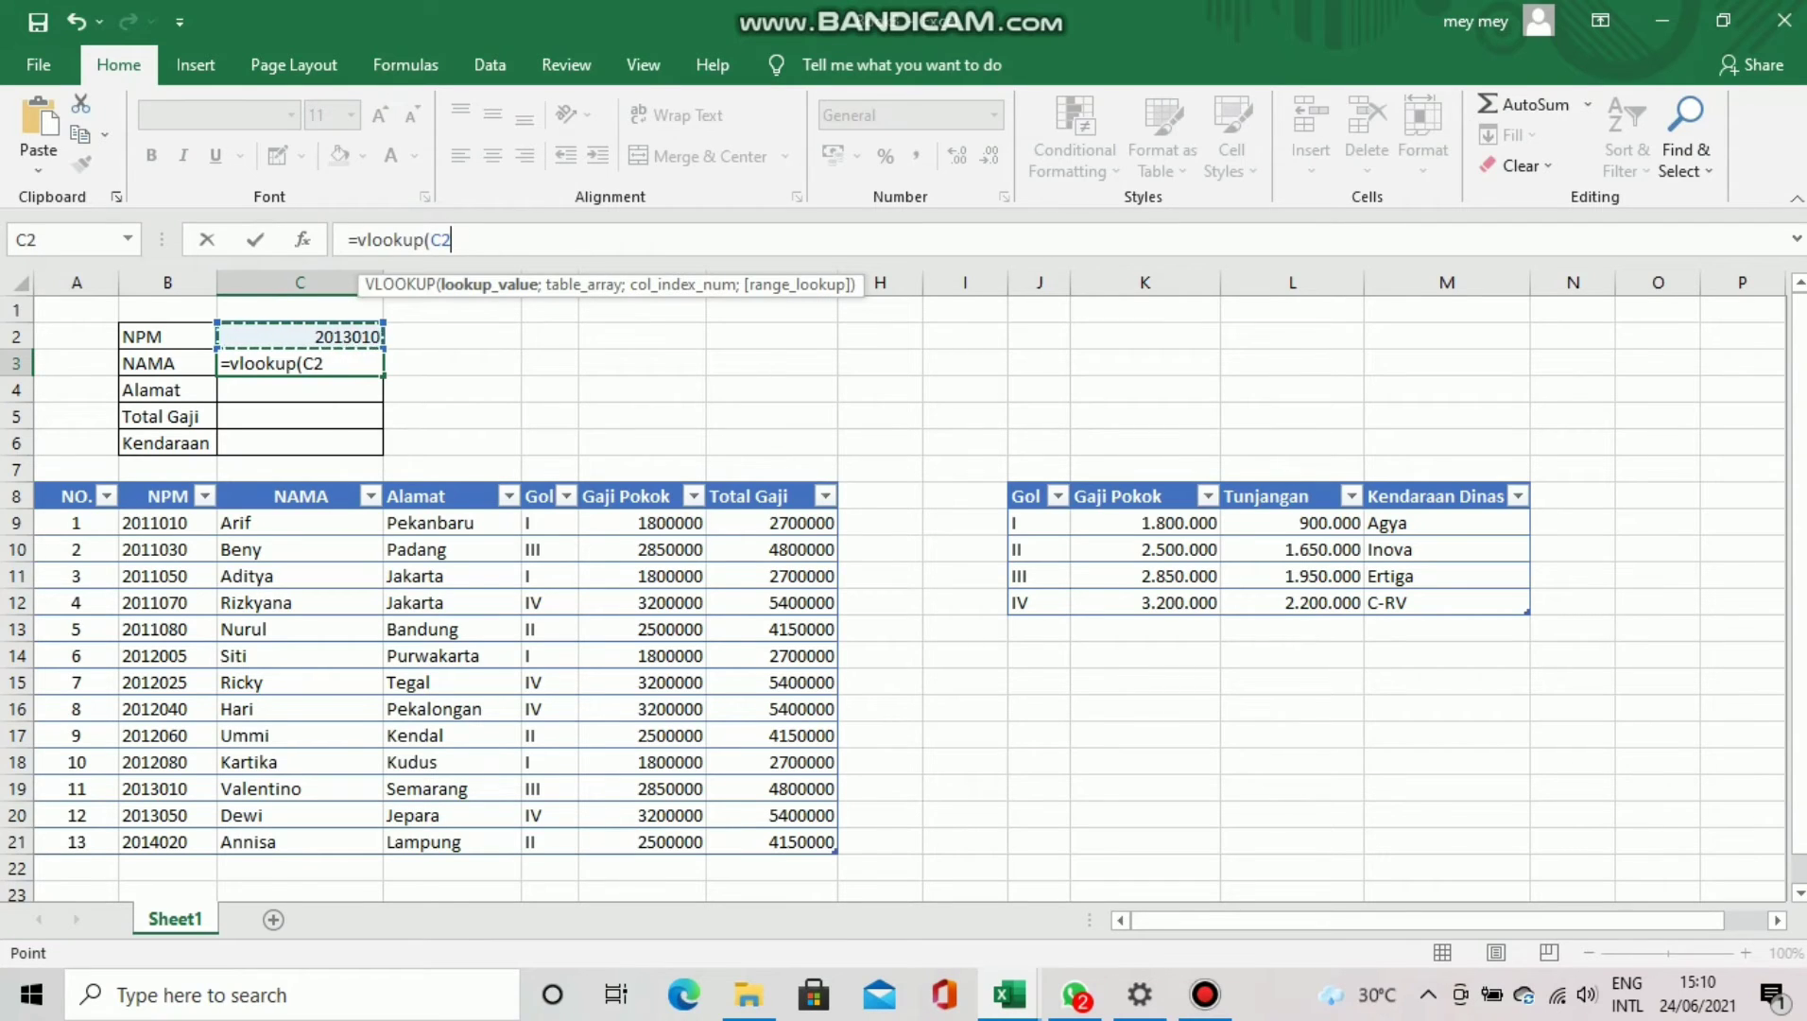
{"action": "type", "text": ";"}
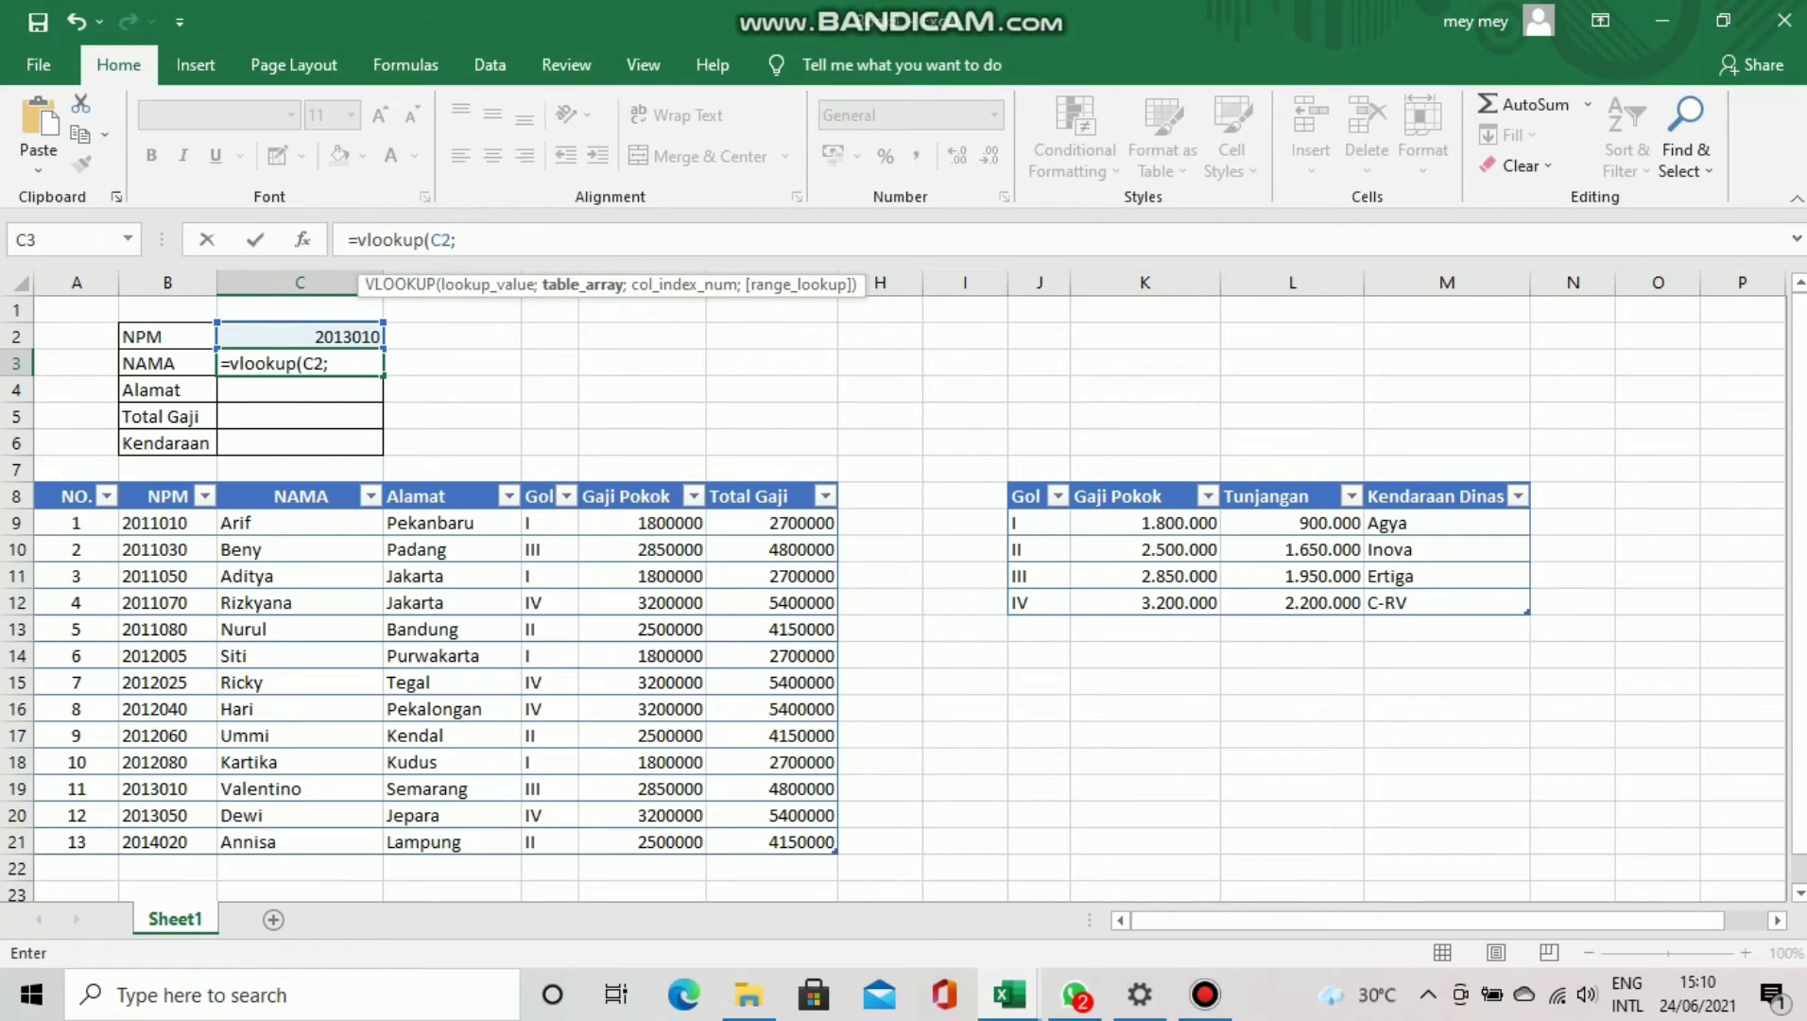
- Complete C3's VLOOKUP with Table1[[#All];[NPM]:[Alamat]] as the table array, column index 2 and range lookup 0
{"action": "left_click_drag", "start_coordinate": [166, 495], "coordinate": [518, 847]}
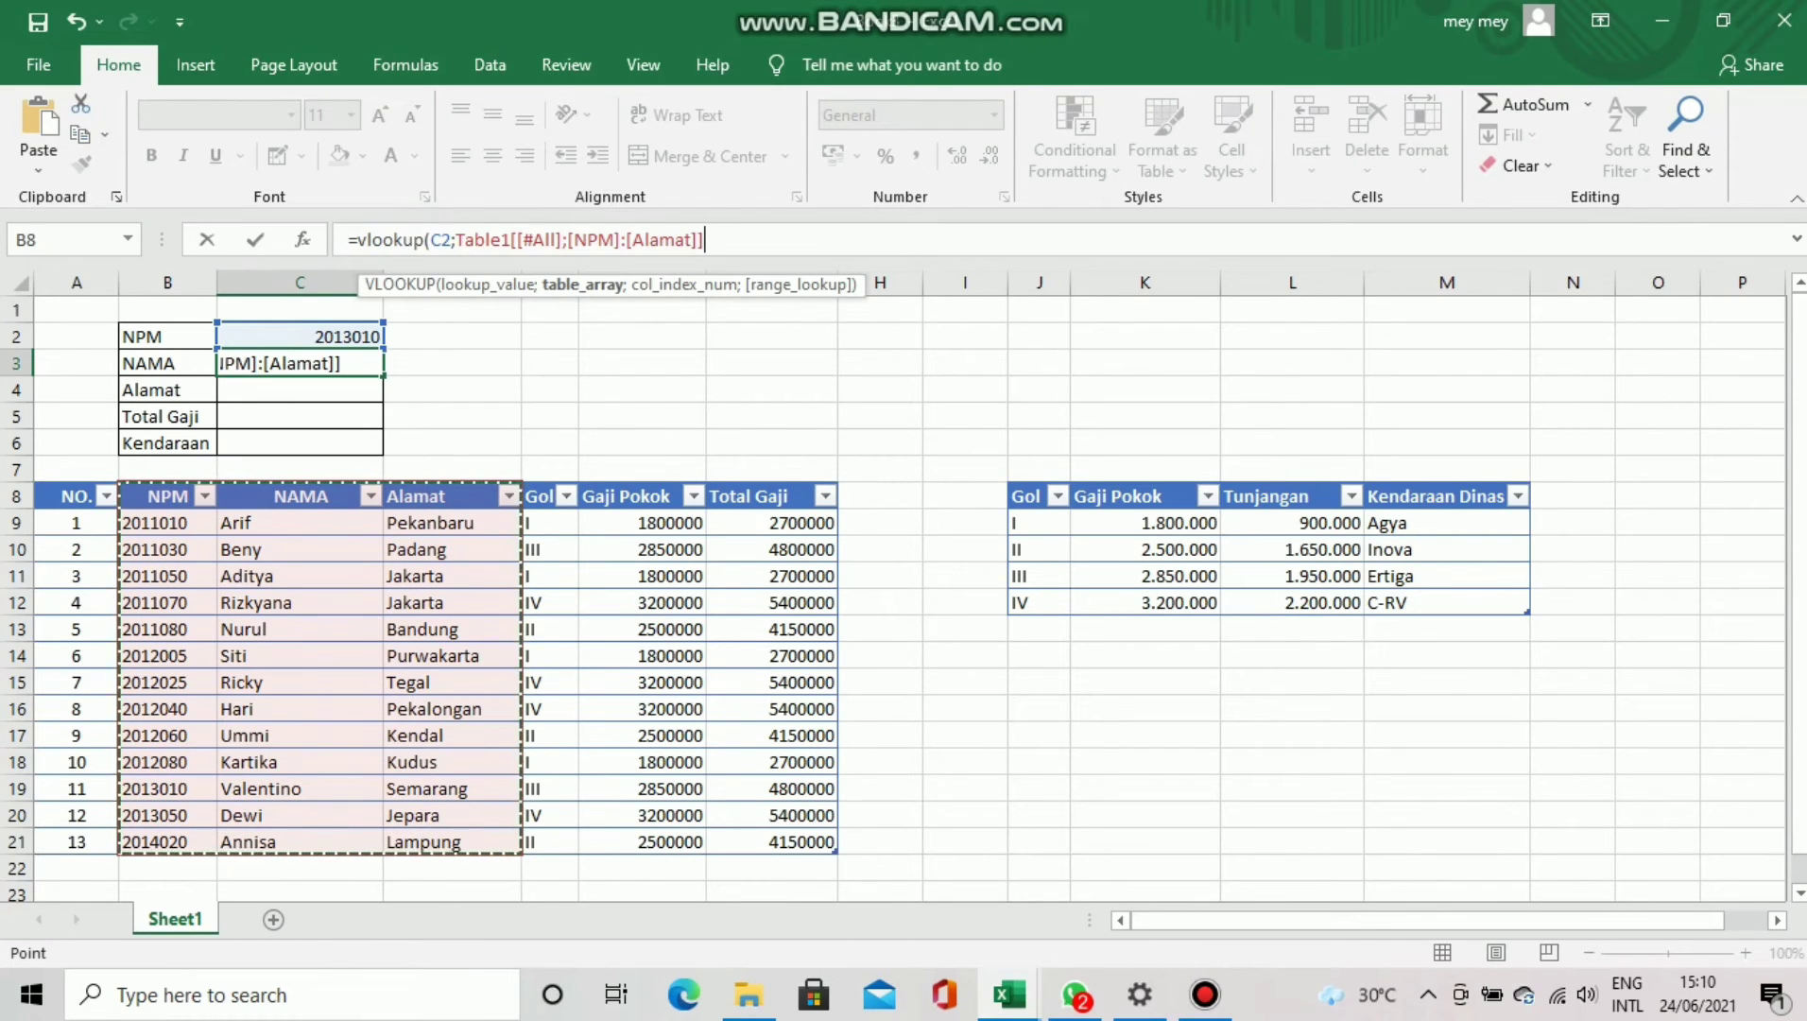
{"action": "type", "text": ";"}
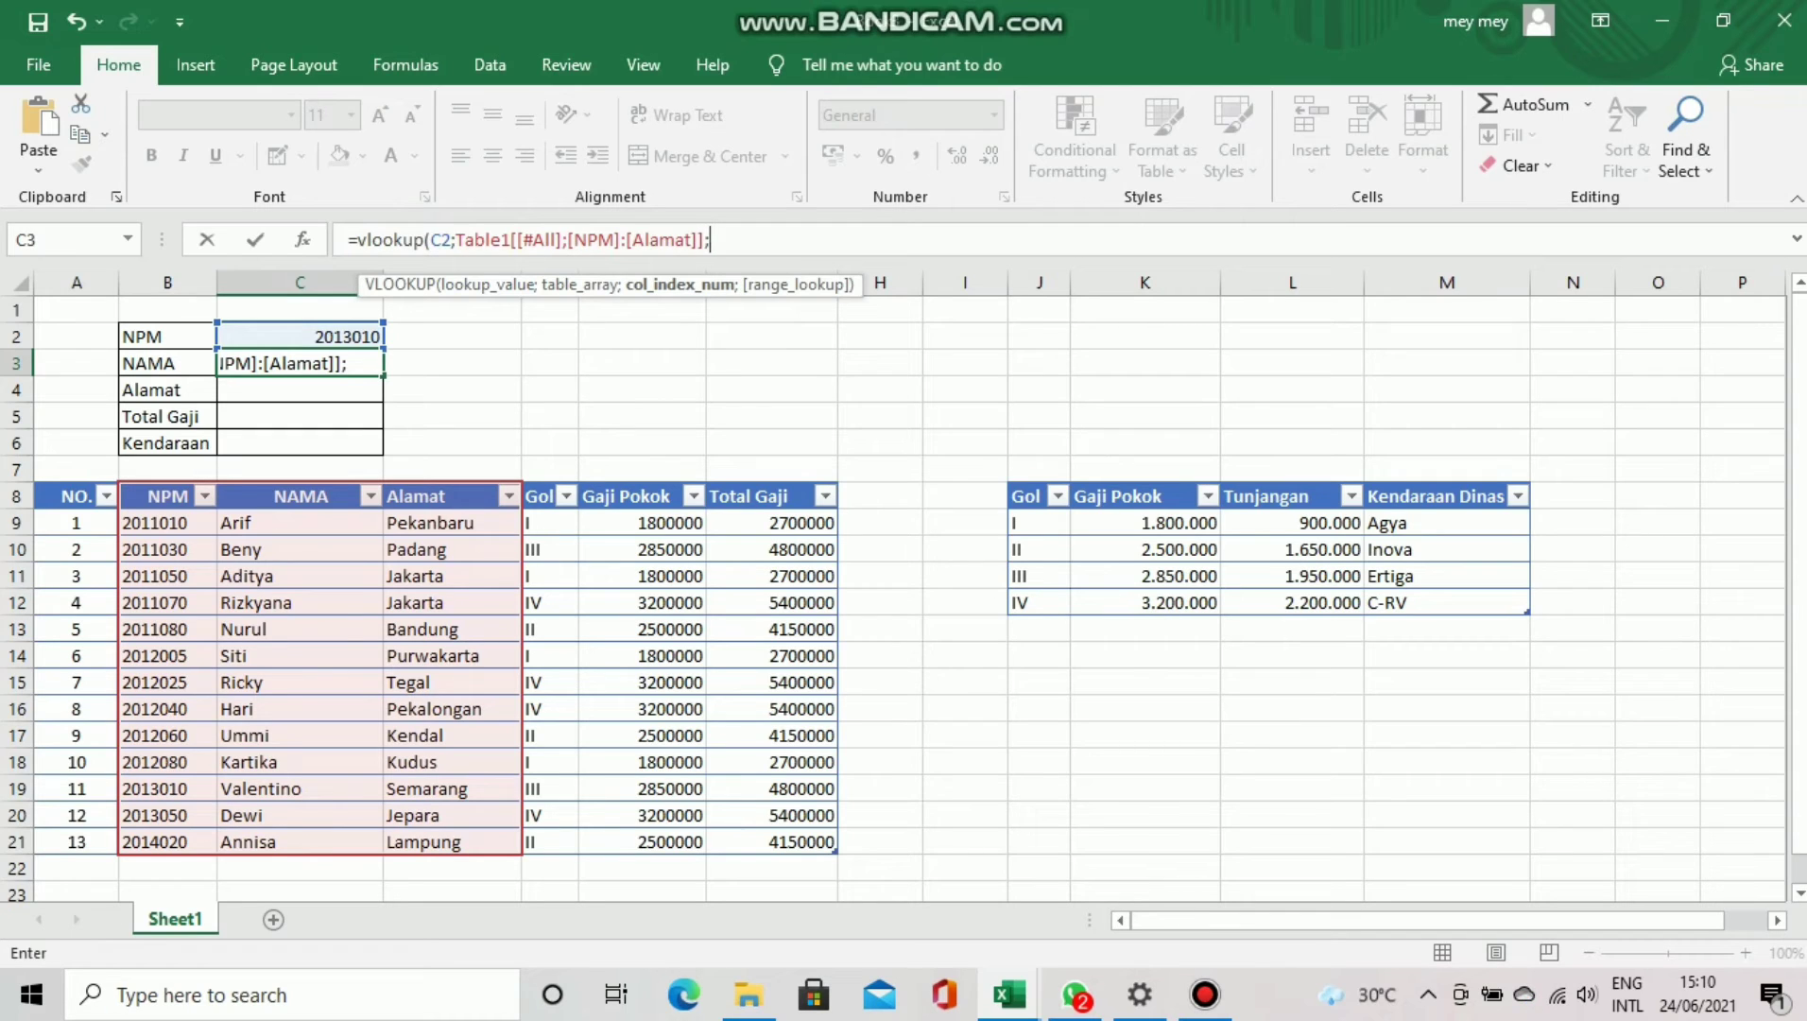
{"action": "type", "text": "2;"}
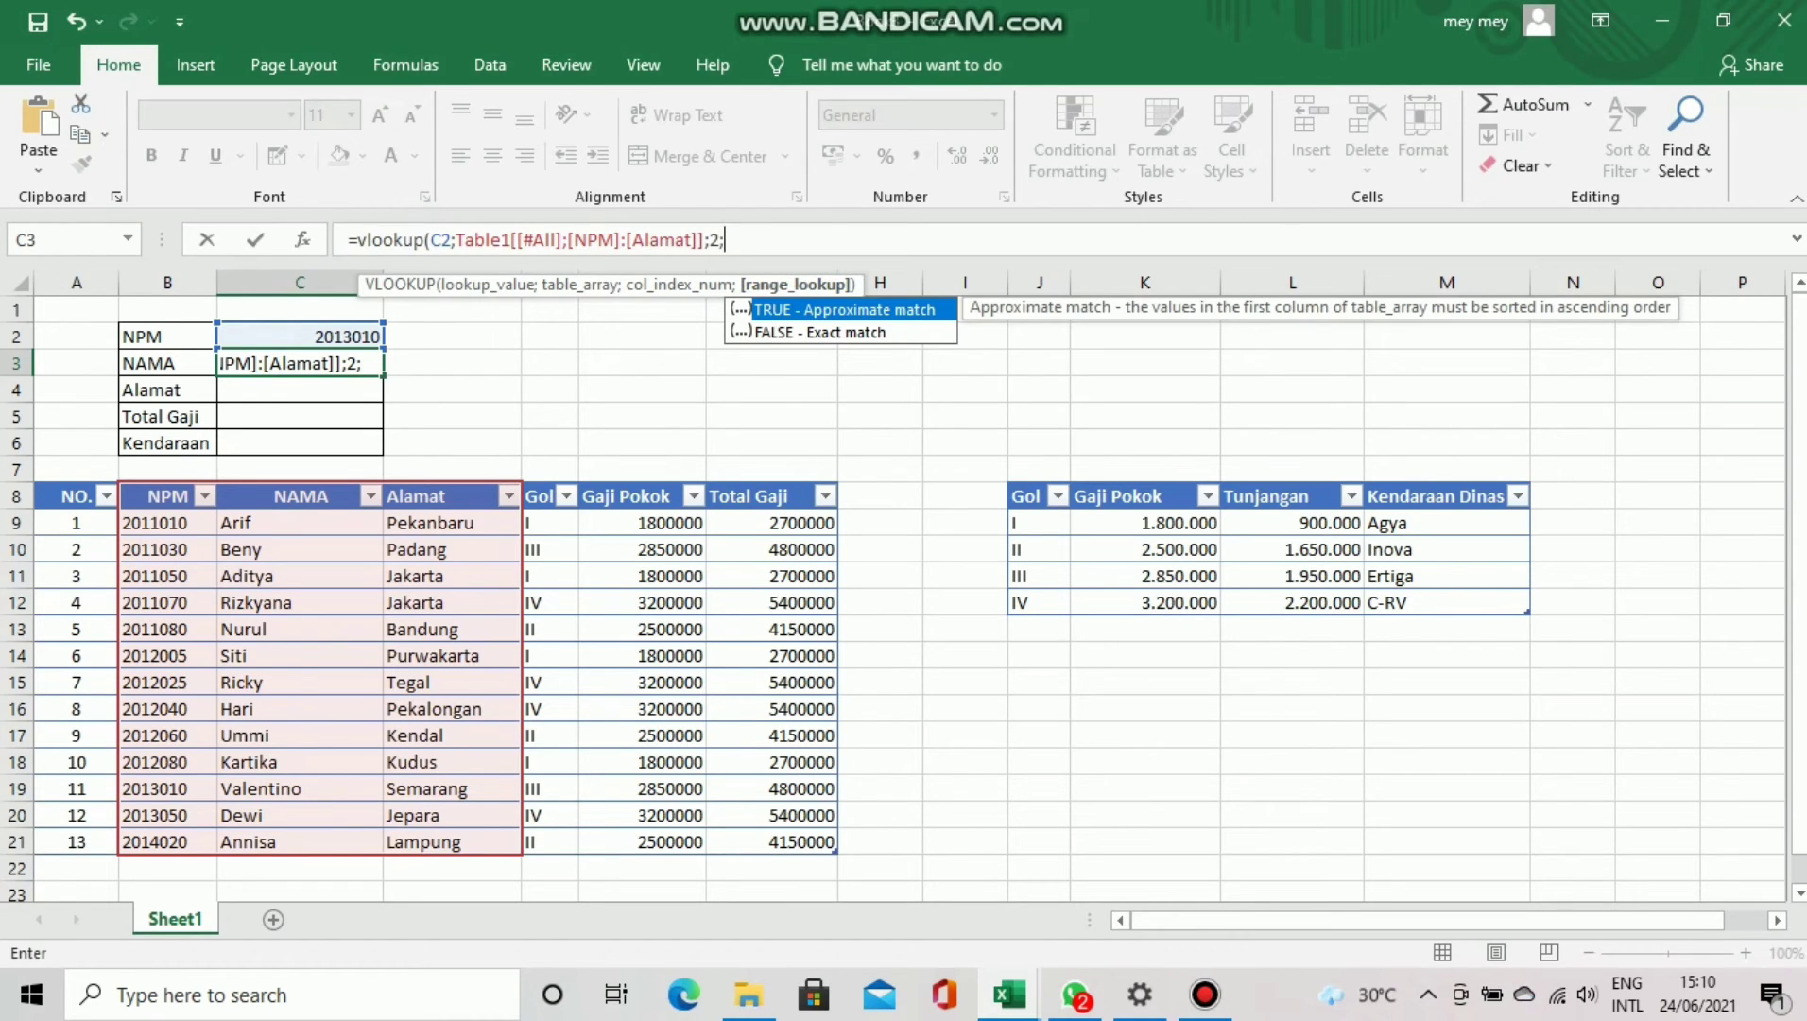
{"action": "type", "text": "0)"}
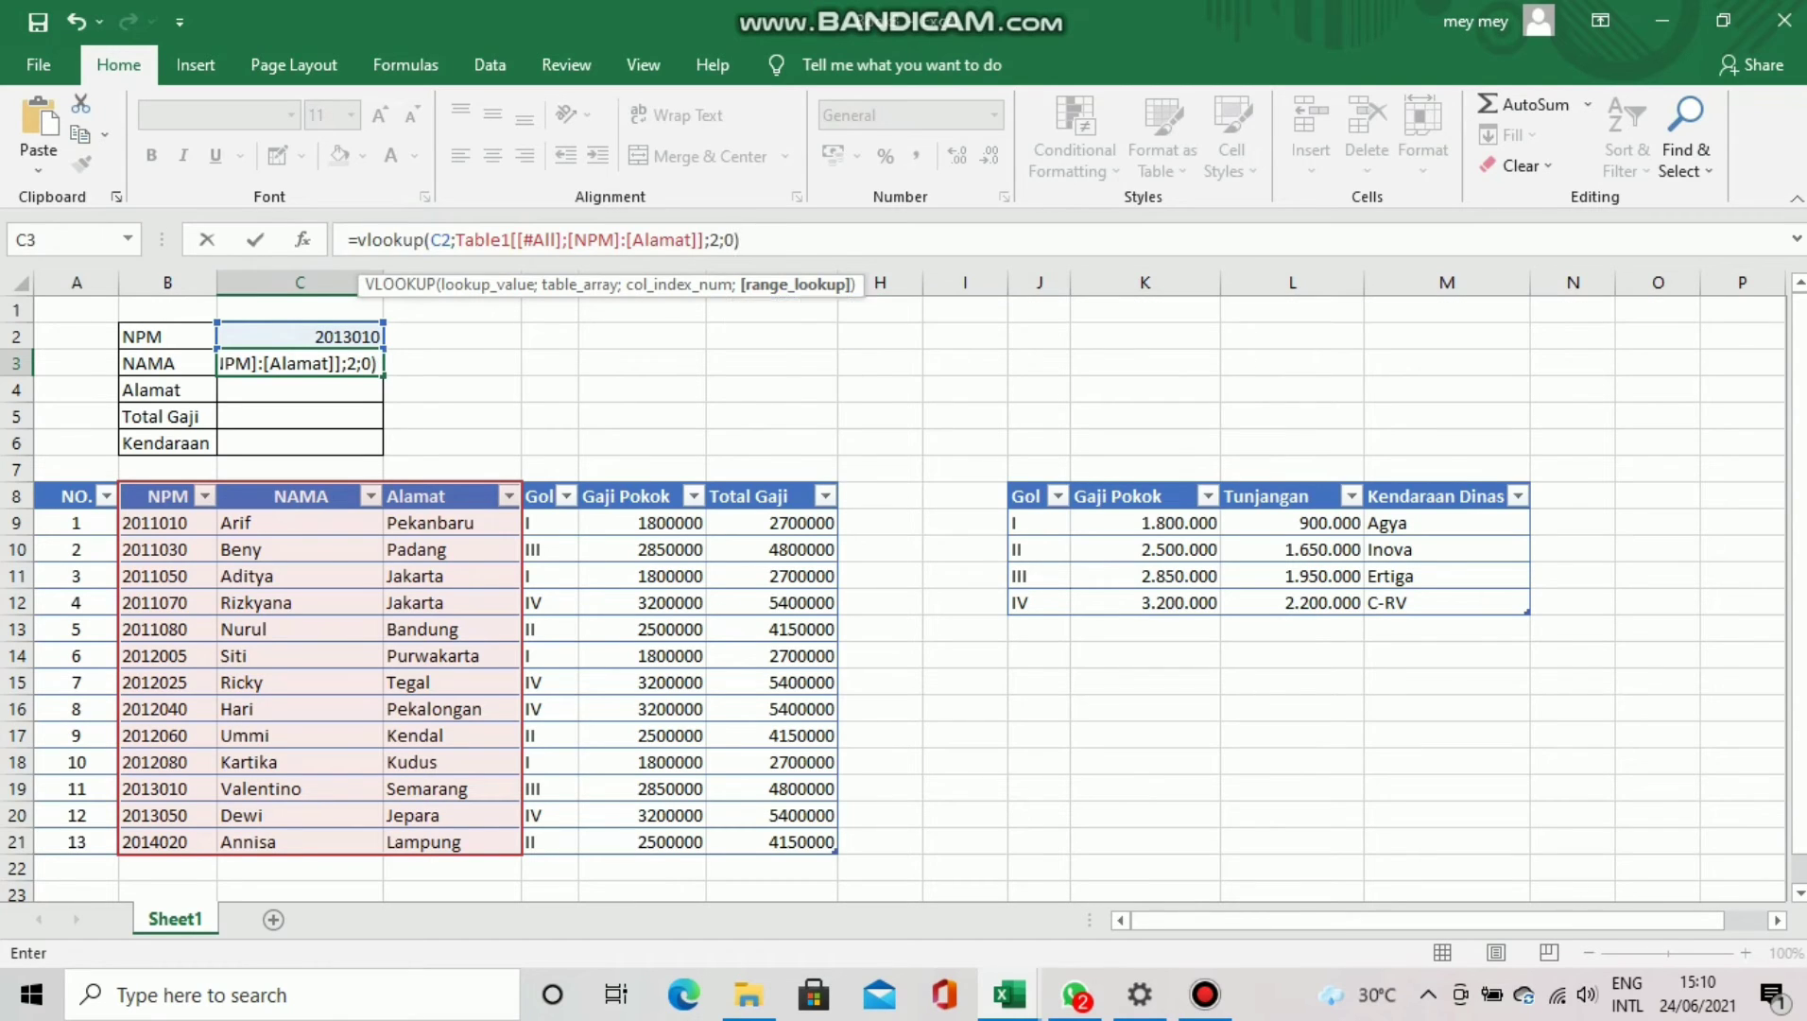
{"action": "key", "text": "Return"}
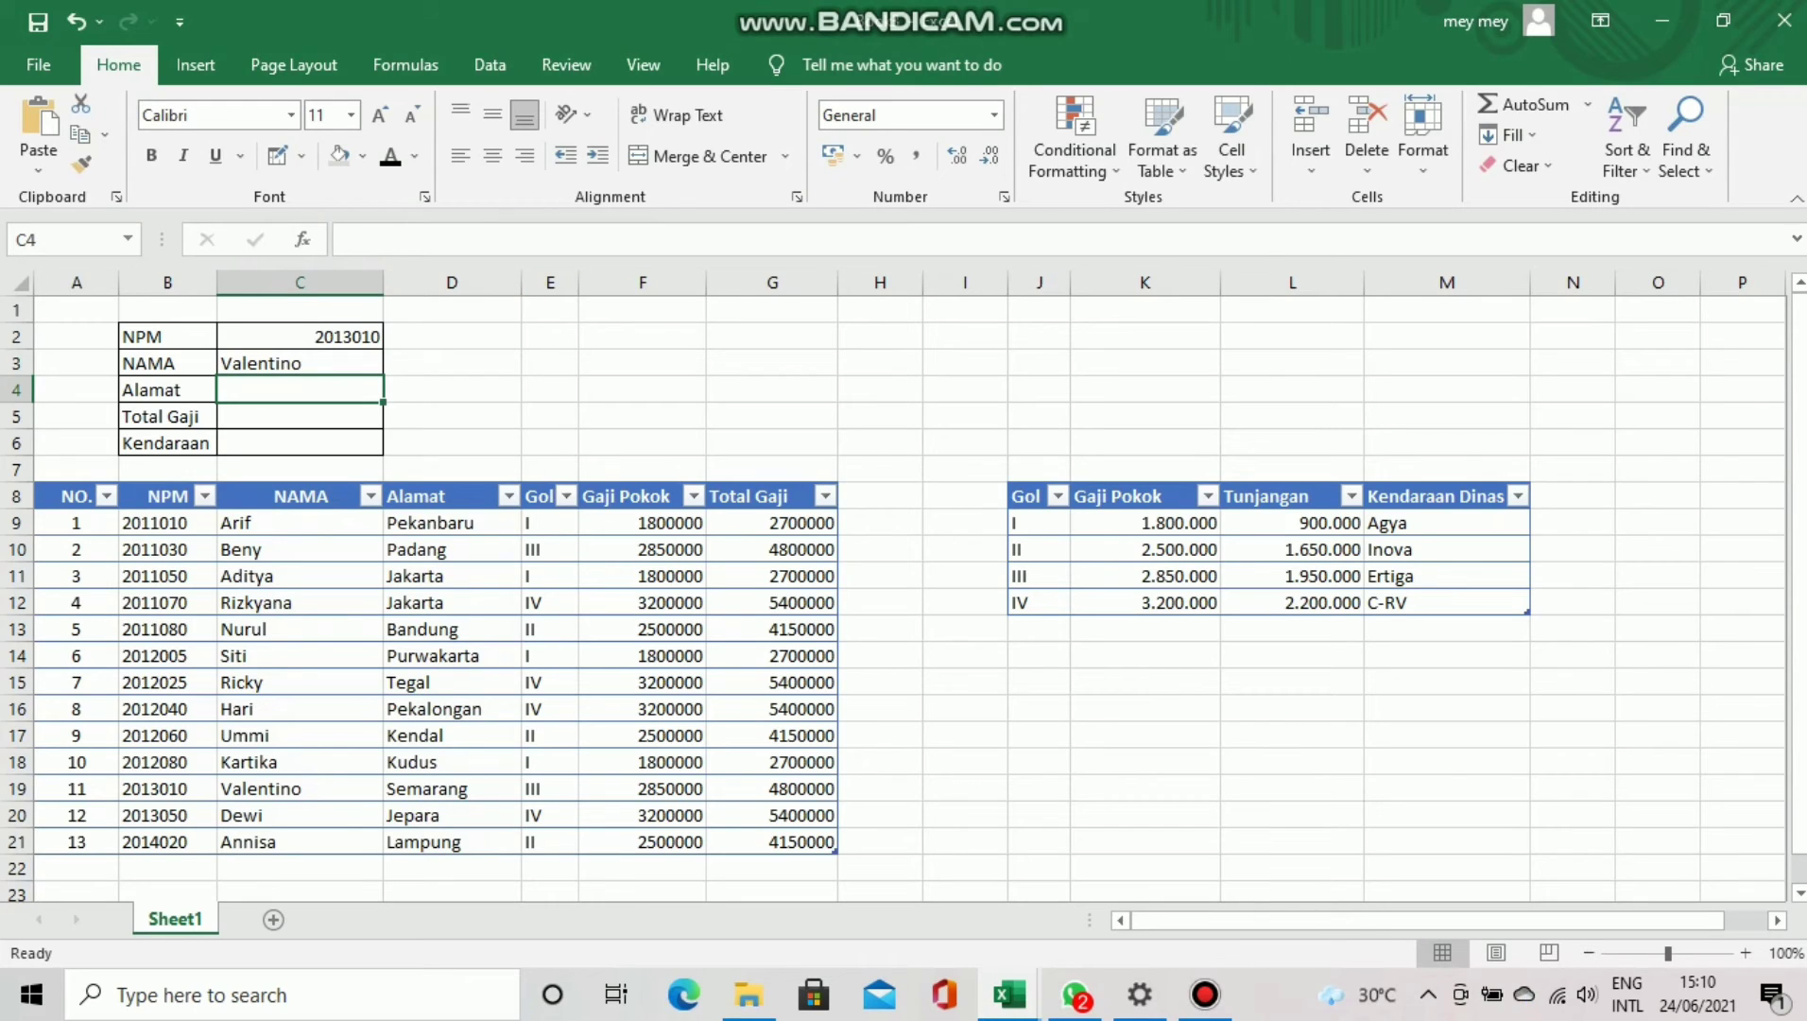
- Fill the Alamat cell C4 with a VLOOKUP of C2 in Table1[[#All];[NPM]:[Gaji Pokok]], column index 3 and range lookup 0
{"action": "left_click", "coordinate": [408, 241]}
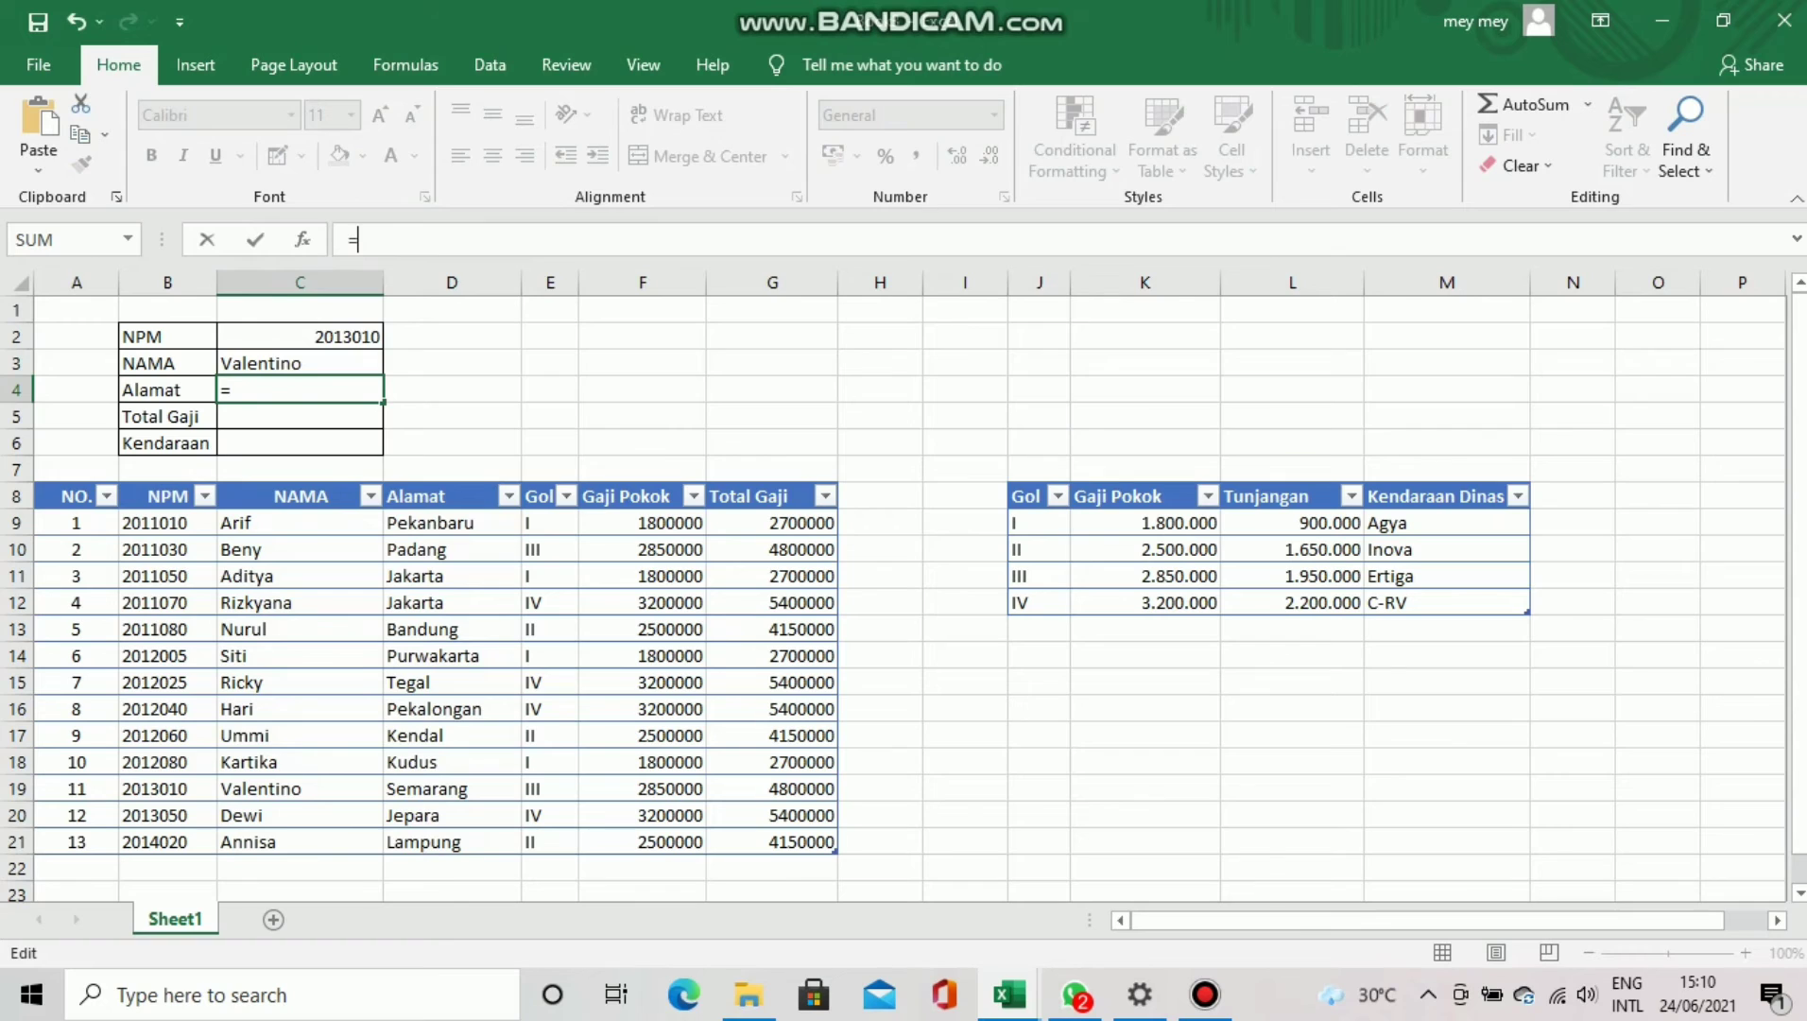
{"action": "type", "text": "vlookup("}
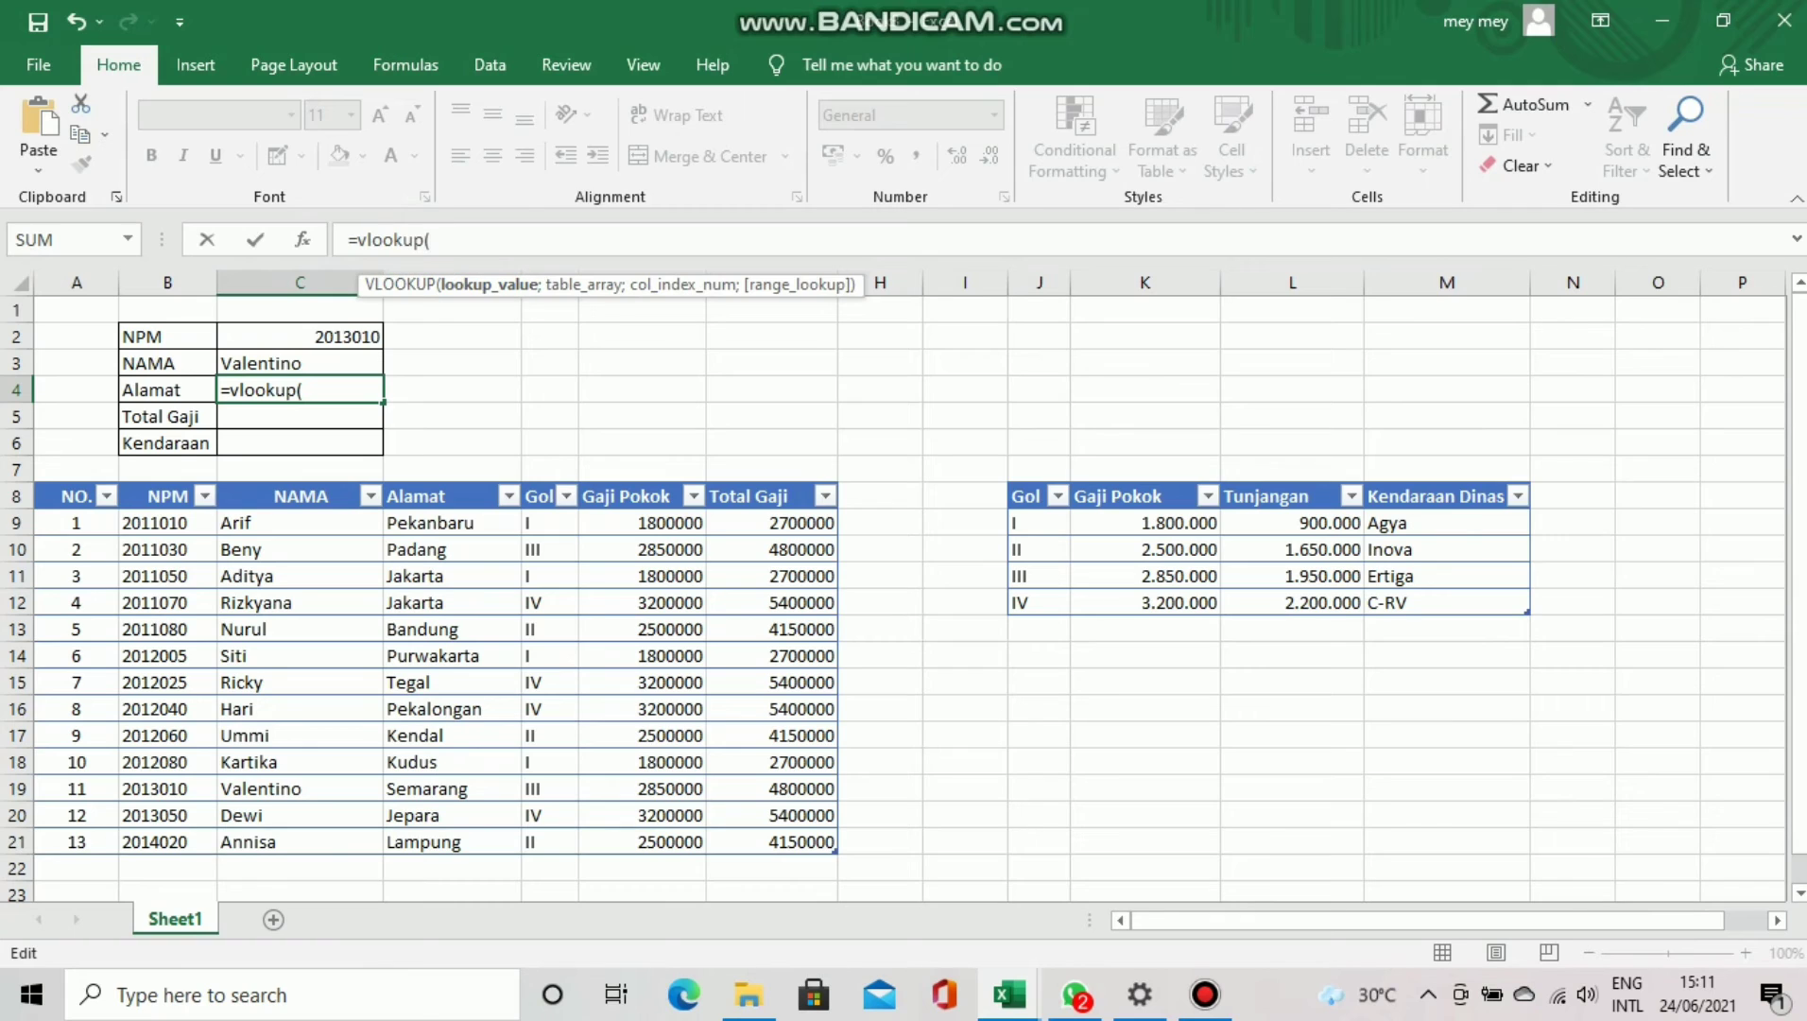
{"action": "left_click", "coordinate": [299, 337]}
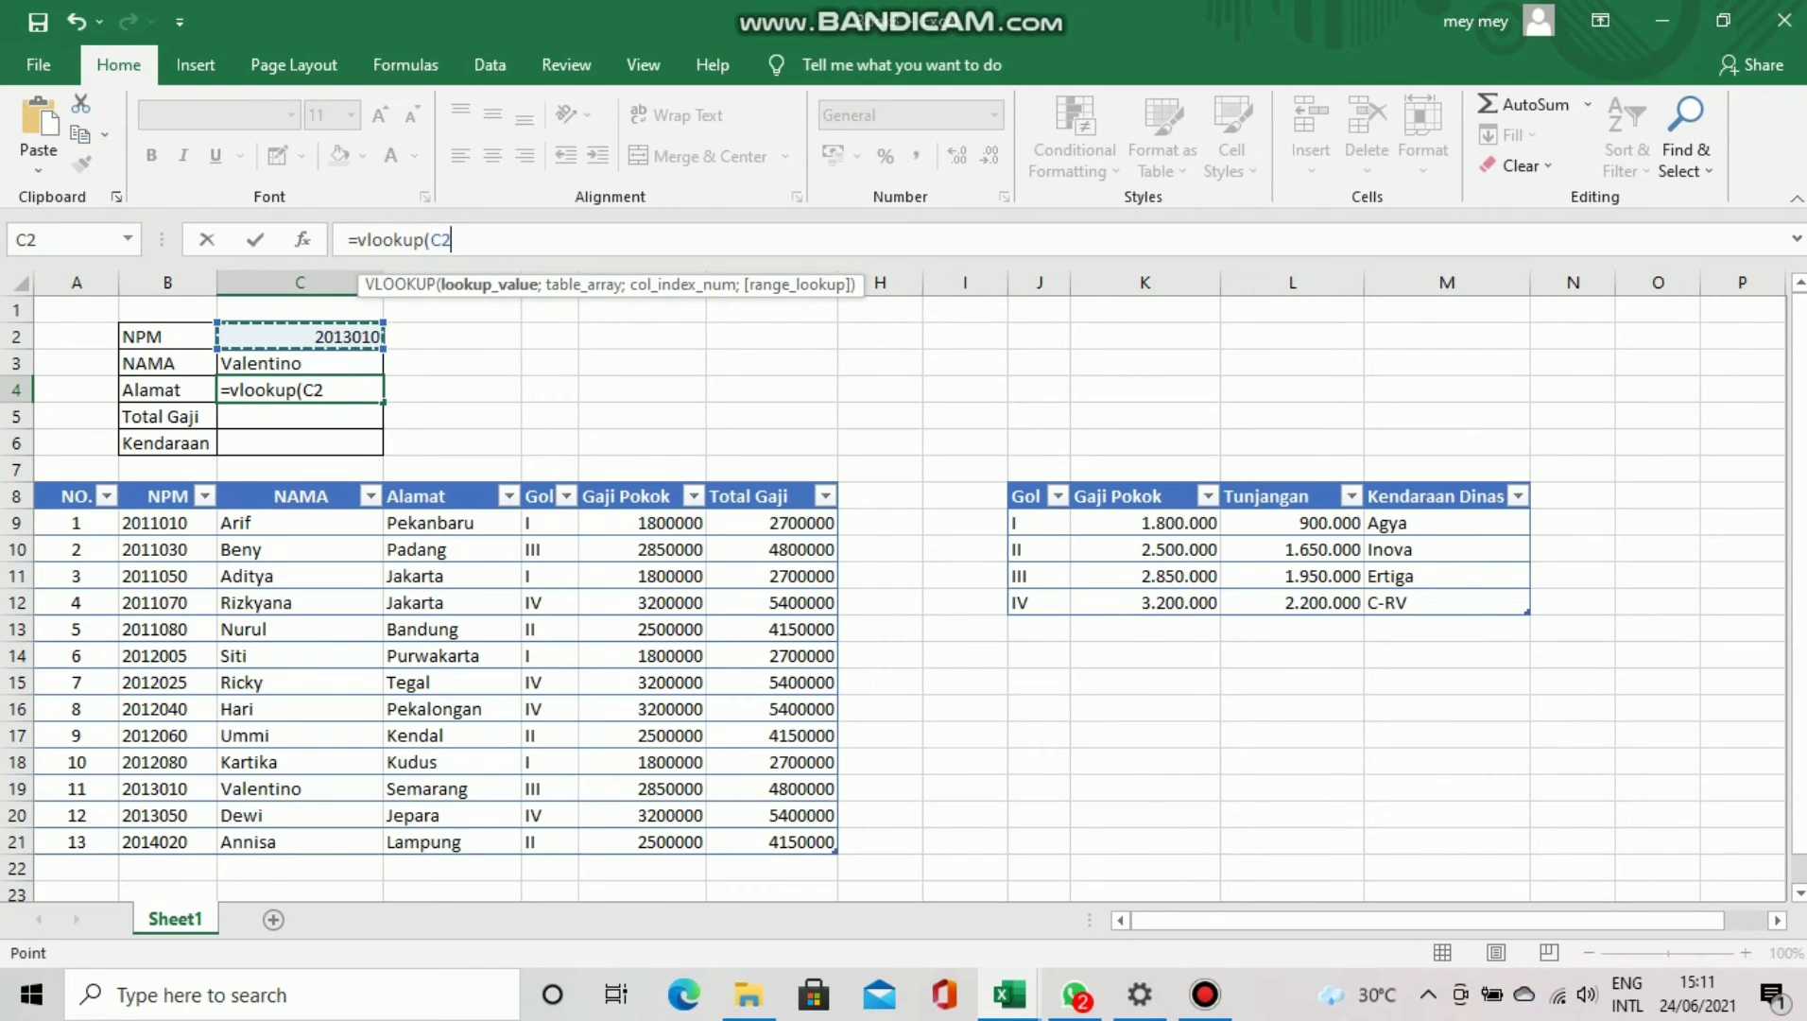
{"action": "left_click_drag", "start_coordinate": [151, 495], "coordinate": [699, 846]}
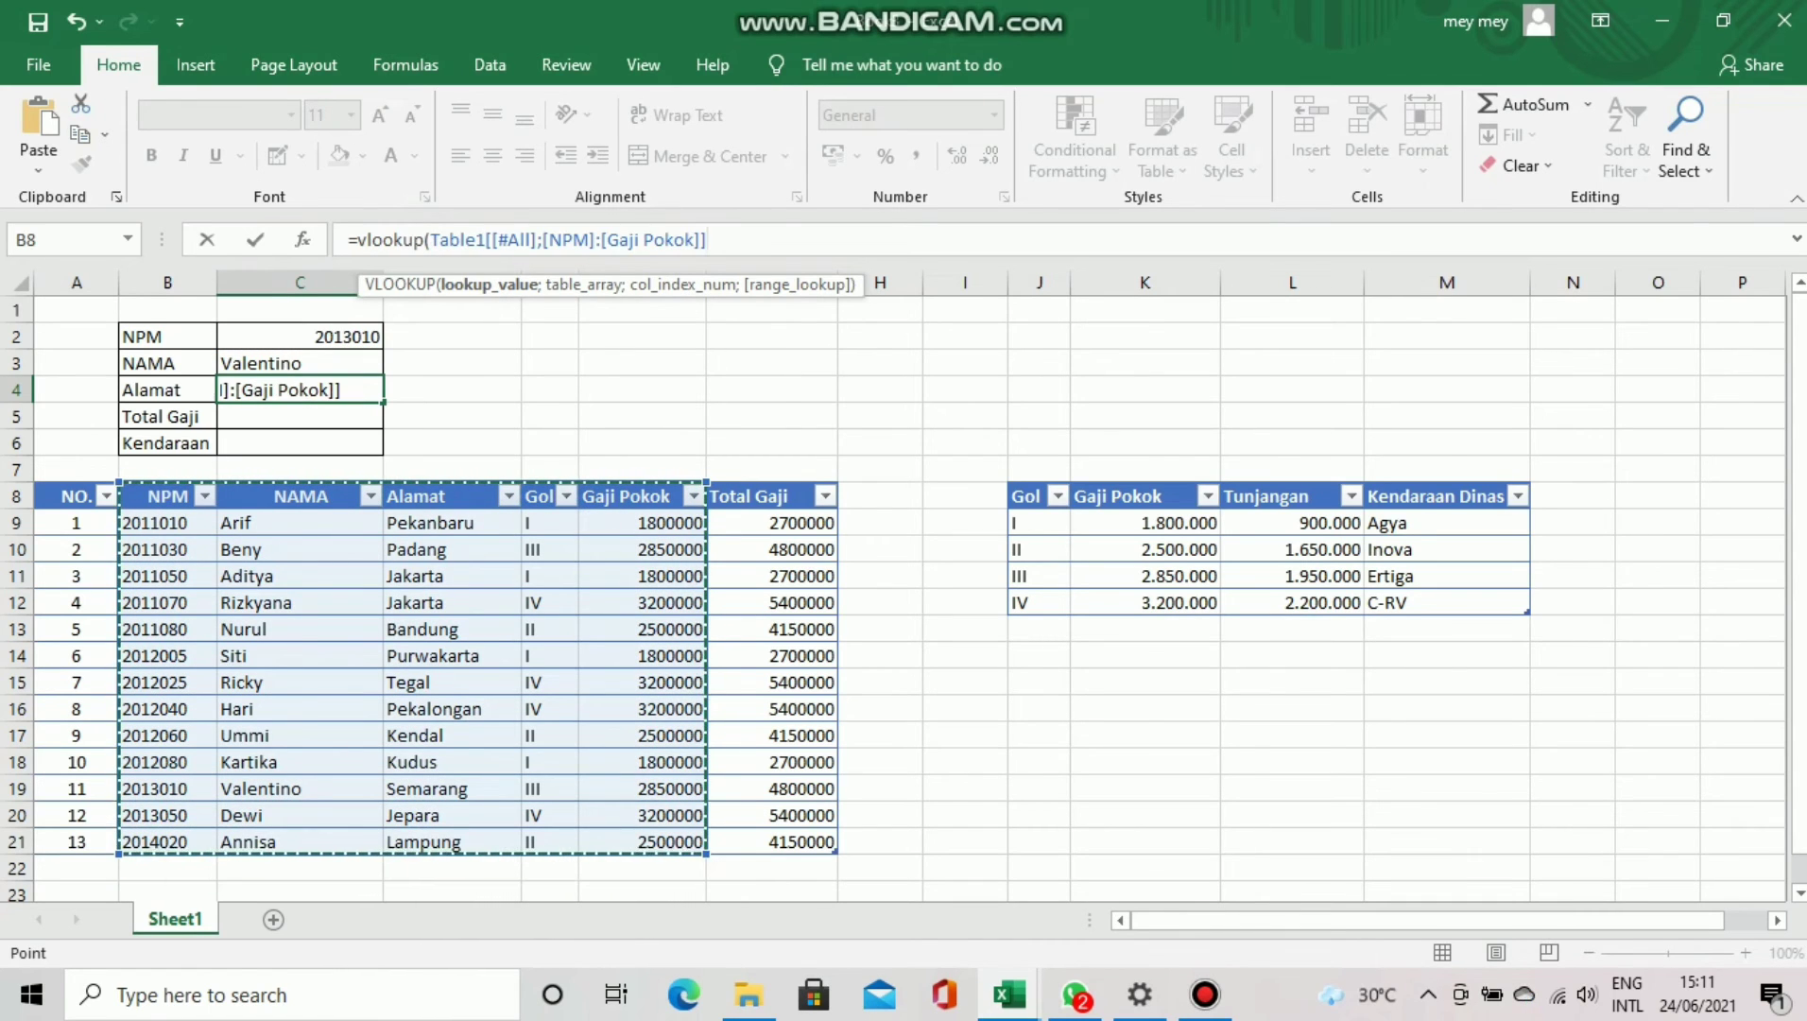
{"action": "type", "text": ";"}
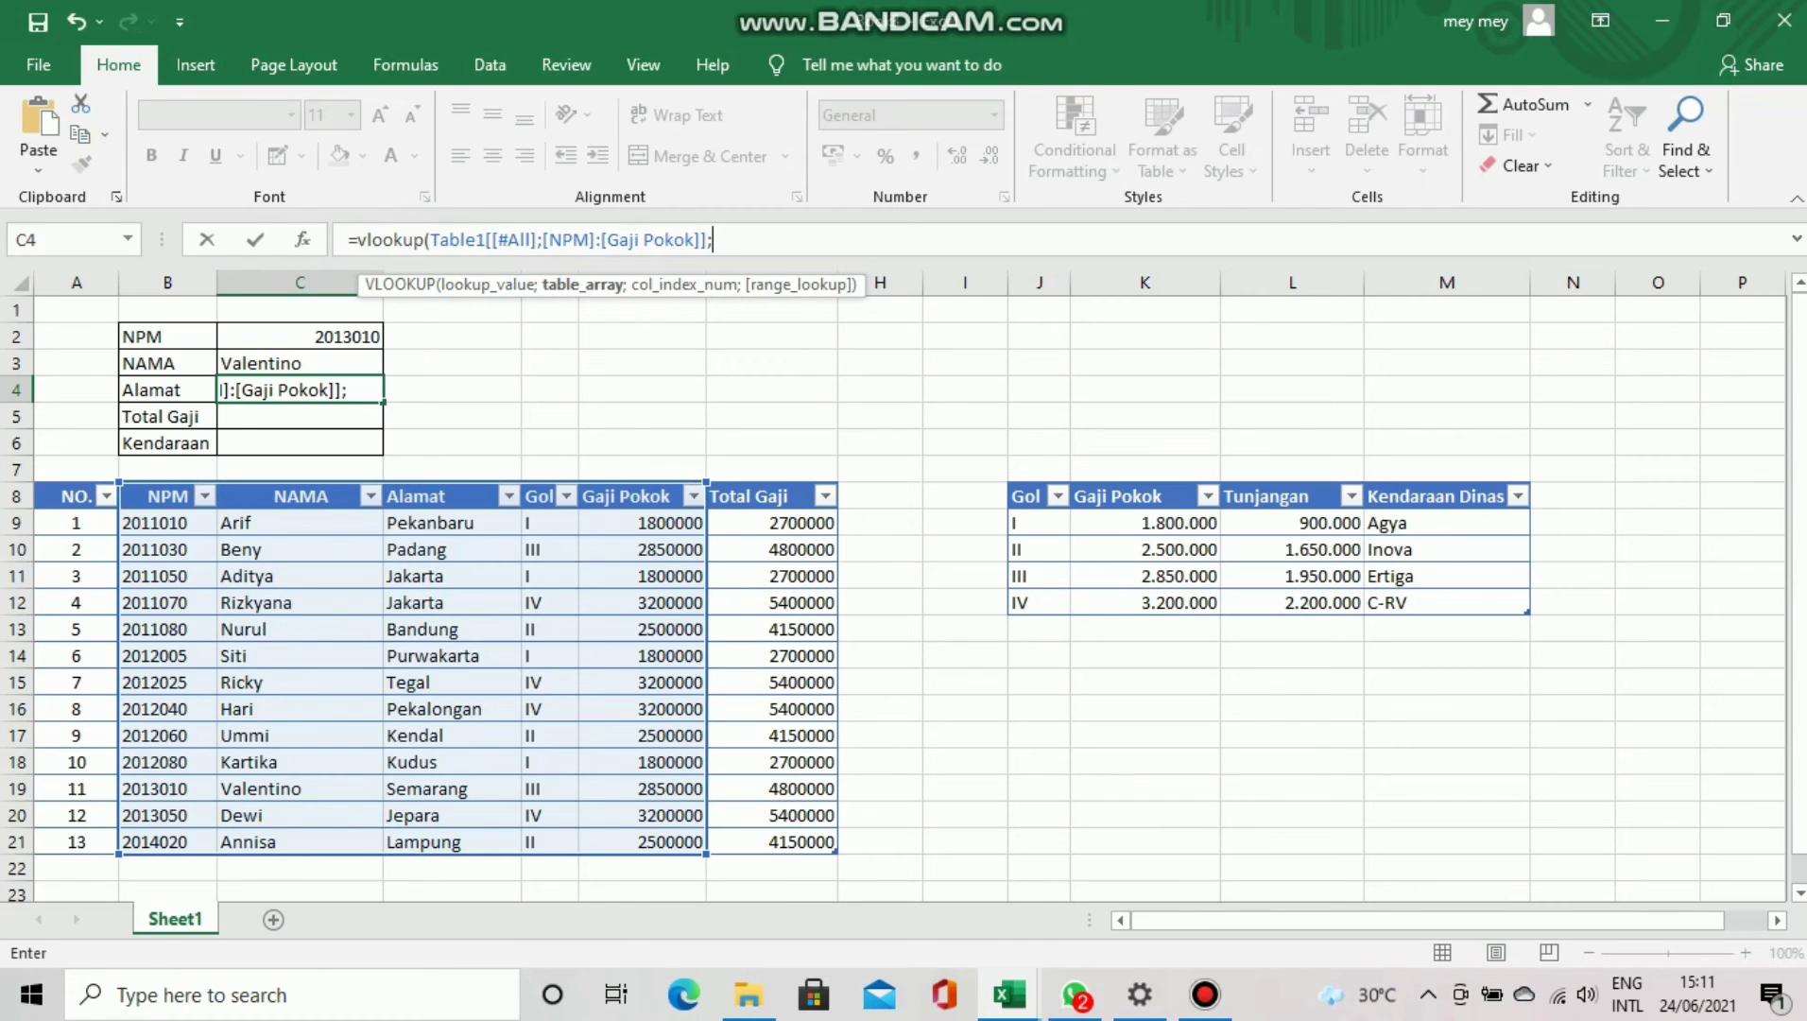
{"action": "type", "text": "3;0)"}
{"action": "key", "text": "Return"}
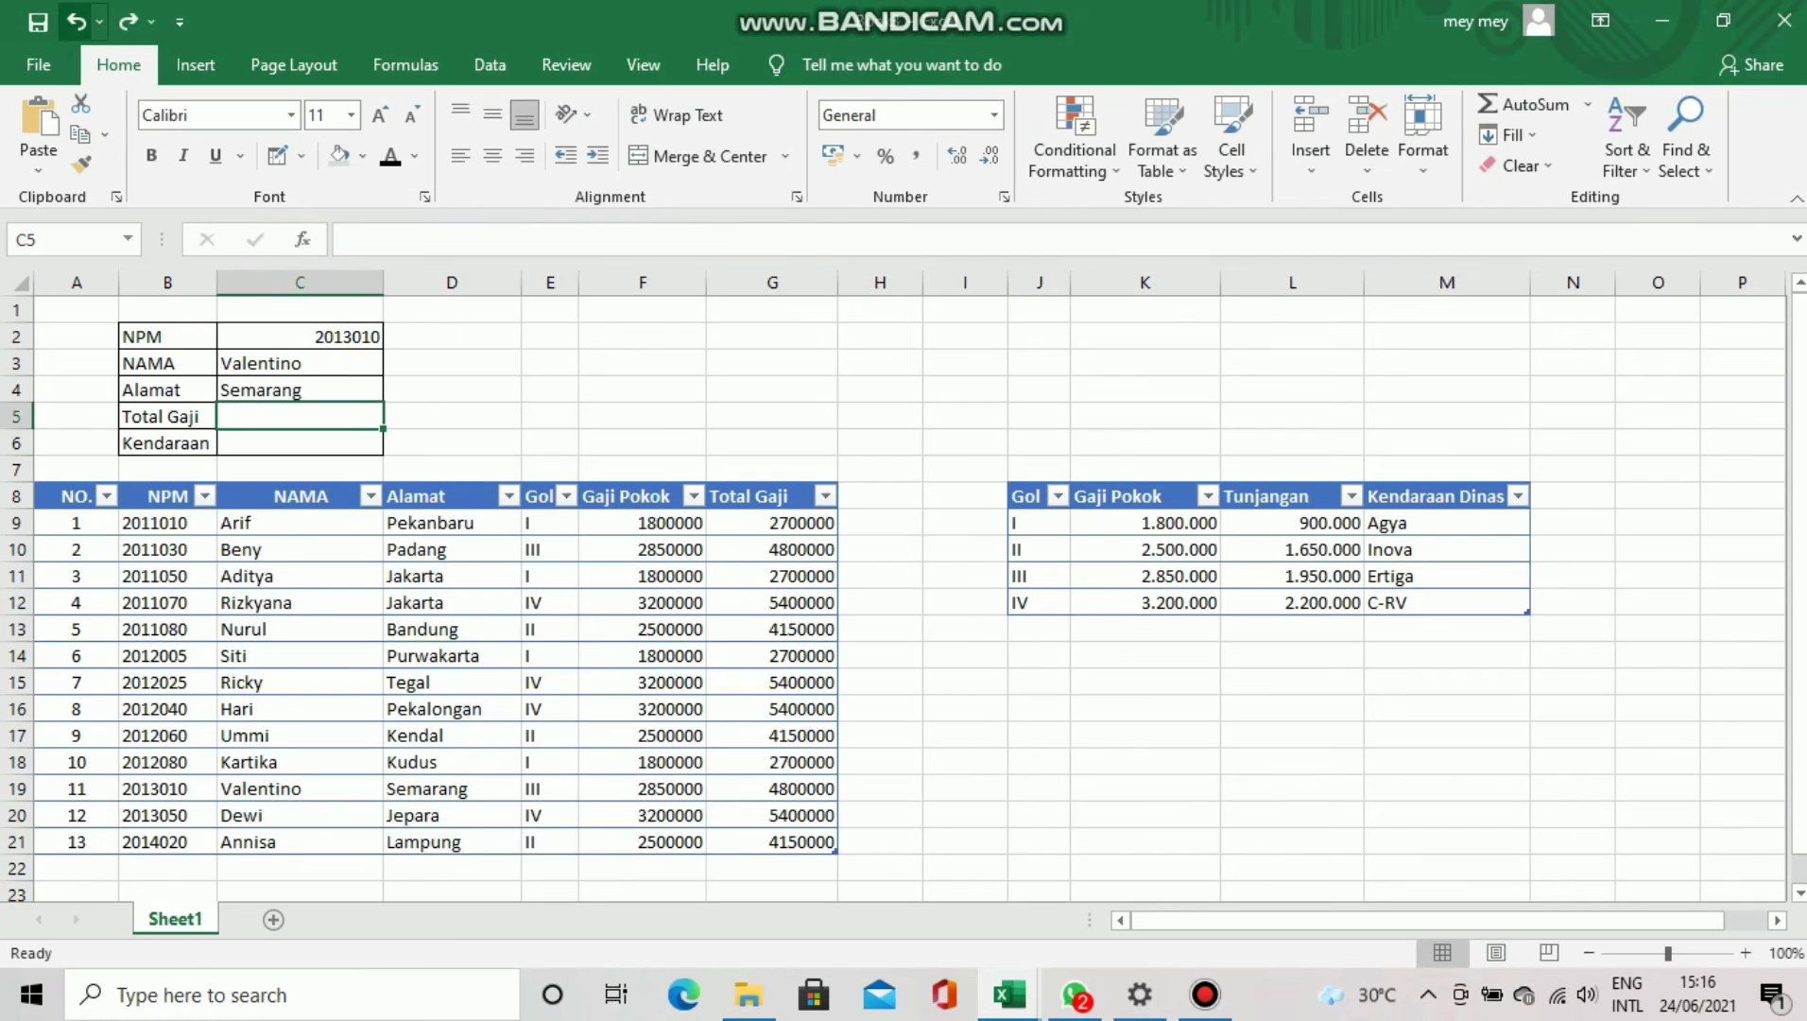
- Enter =VLOOKUP(C2;Table1[[#All];[NPM]:[Total Gaji]];6;0) in the Total Gaji cell C5
{"action": "type", "text": "=VLOOKUP(C2;Table1[[#All];[NPM]:[Total Gaji]];6;0)"}
{"action": "key", "text": "ctrl+Return"}
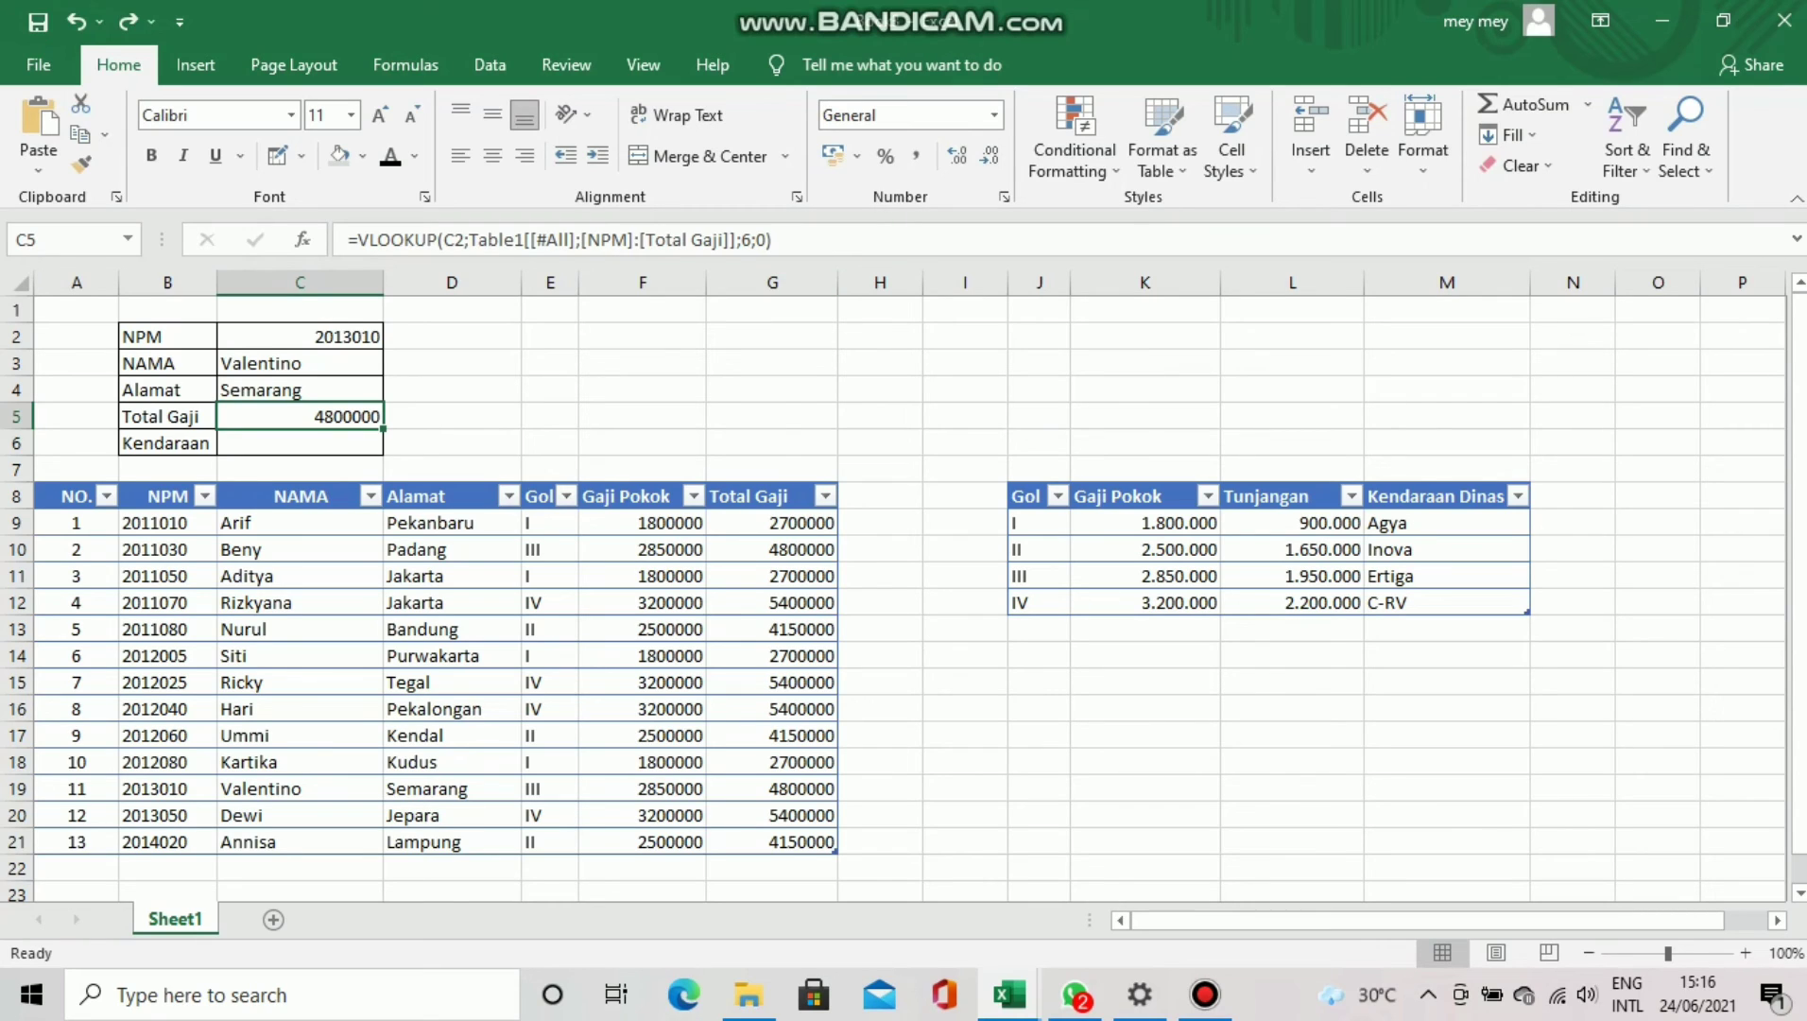
- Enter the nested formula =vlookup(vlookup(C2;Table1[[NPM]:[Total Gaji]];4;0);Table3[#All];4;0) in the Kendaraan cell C6
{"action": "left_click", "coordinate": [300, 443]}
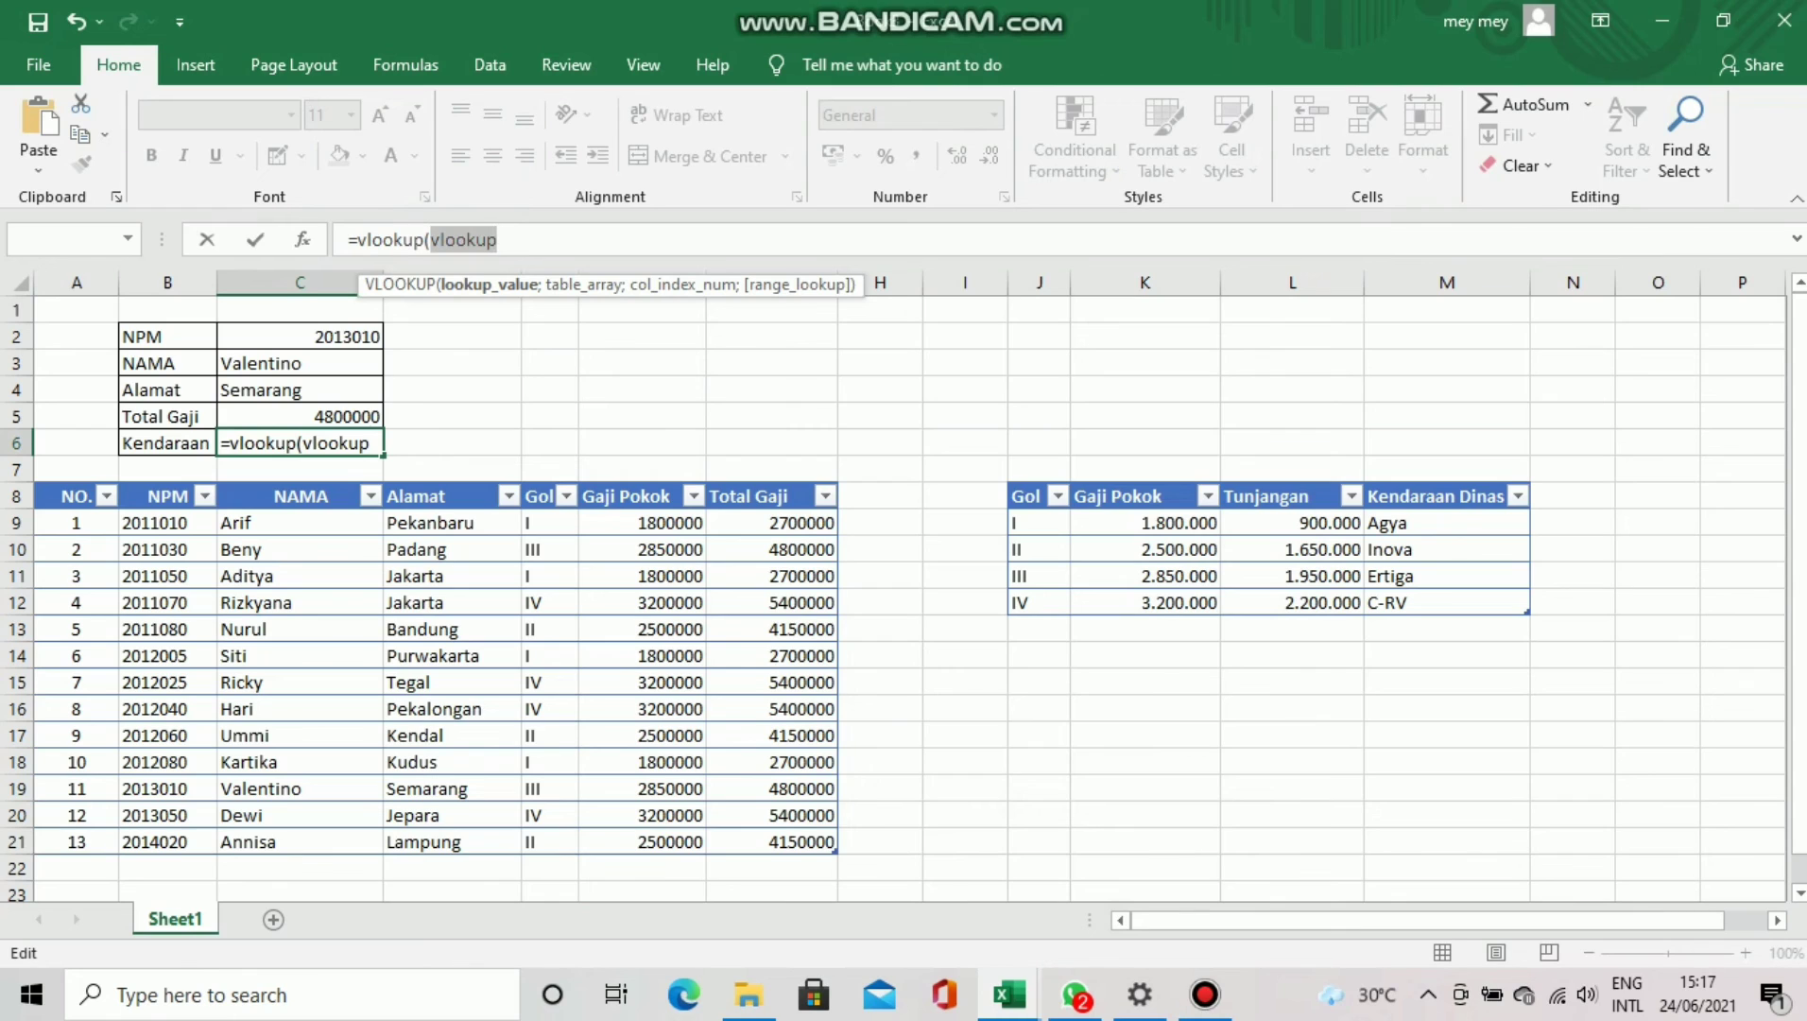
{"action": "type", "text": "("}
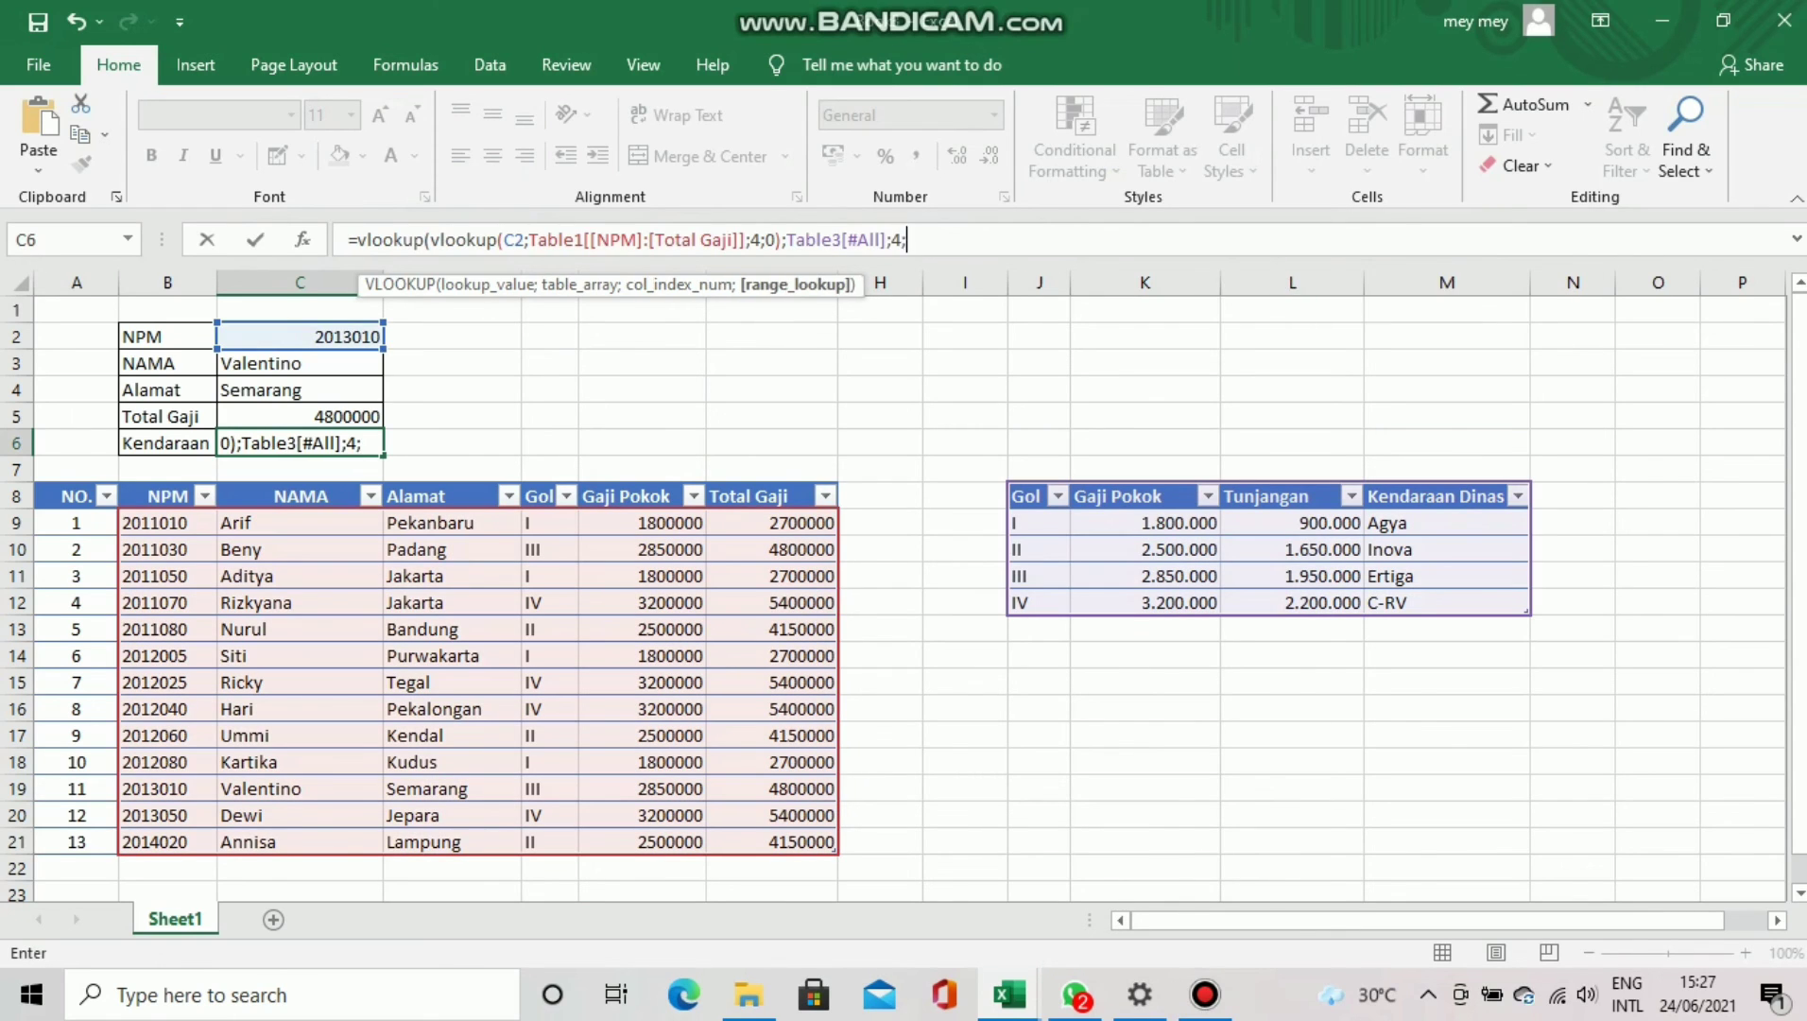
{"action": "type", "text": ";0"}
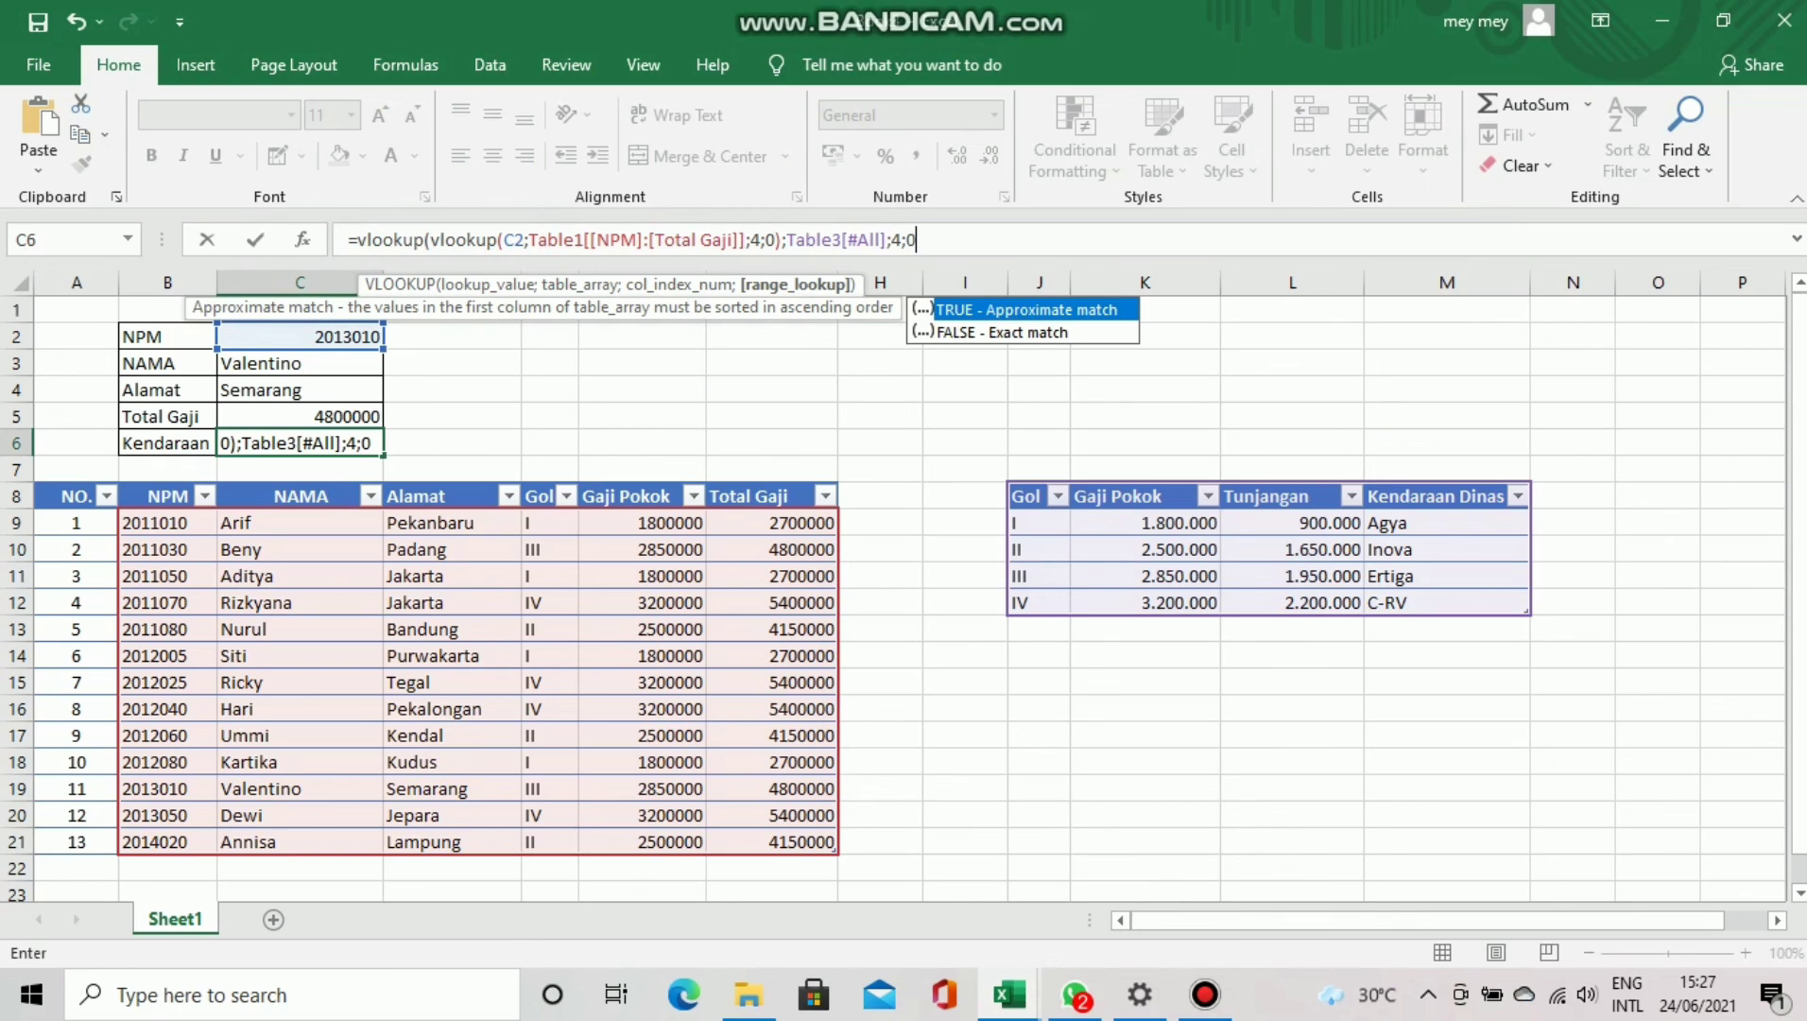
{"action": "type", "text": ")"}
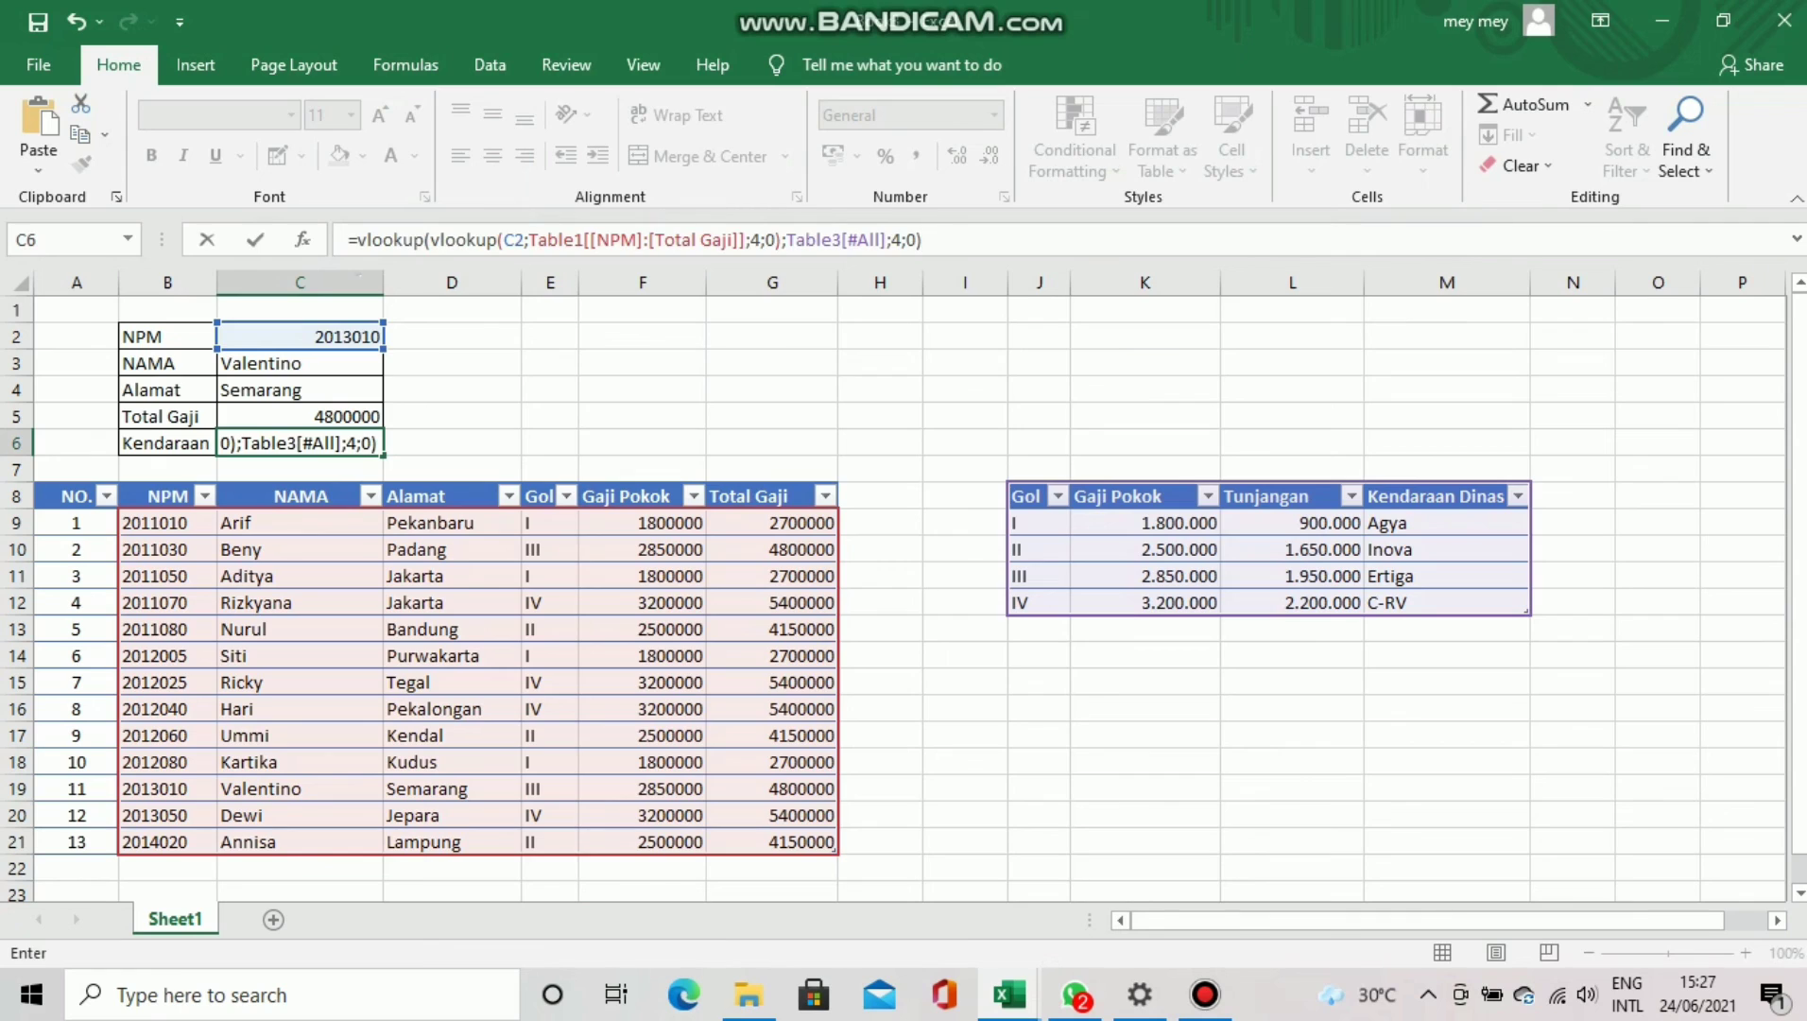
{"action": "key", "text": "Return"}
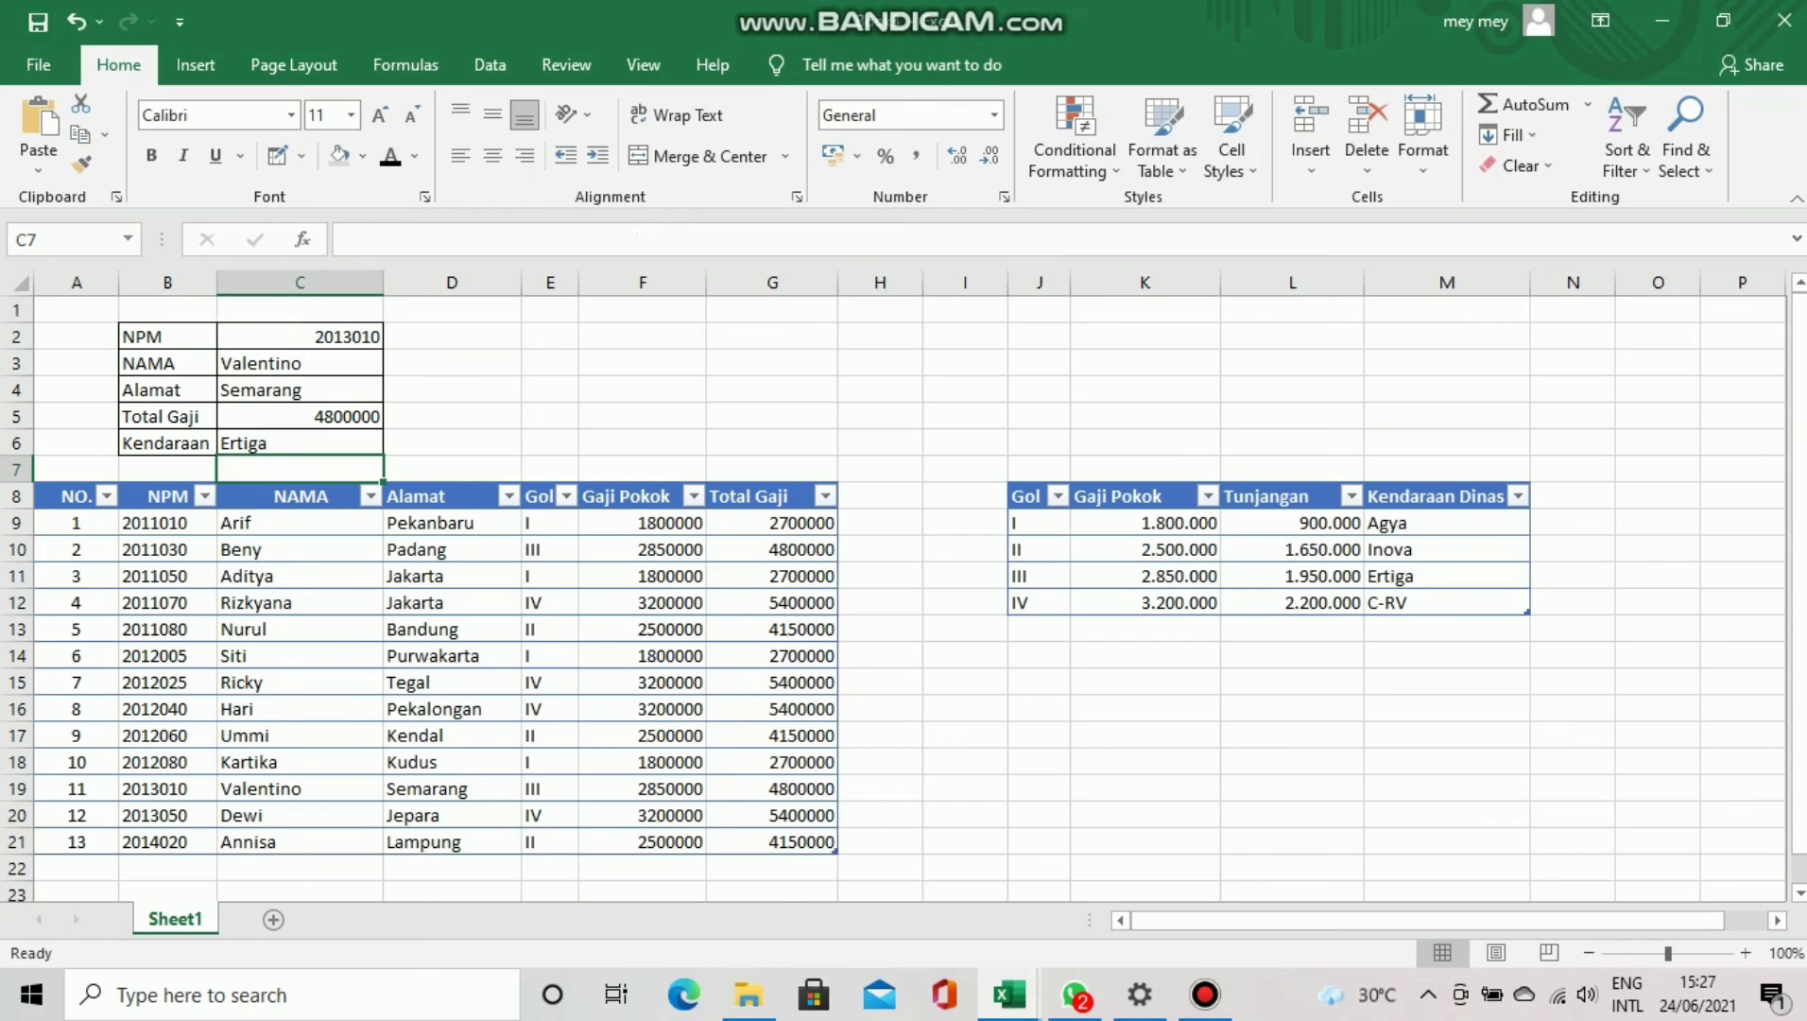
- Test the lookup formulas by replacing the NPM in C2 with the one listed for entry NO. 5
{"action": "key", "text": "Up"}
{"action": "key", "text": "Up"}
{"action": "key", "text": "Up"}
{"action": "key", "text": "Up"}
{"action": "key", "text": "Up"}
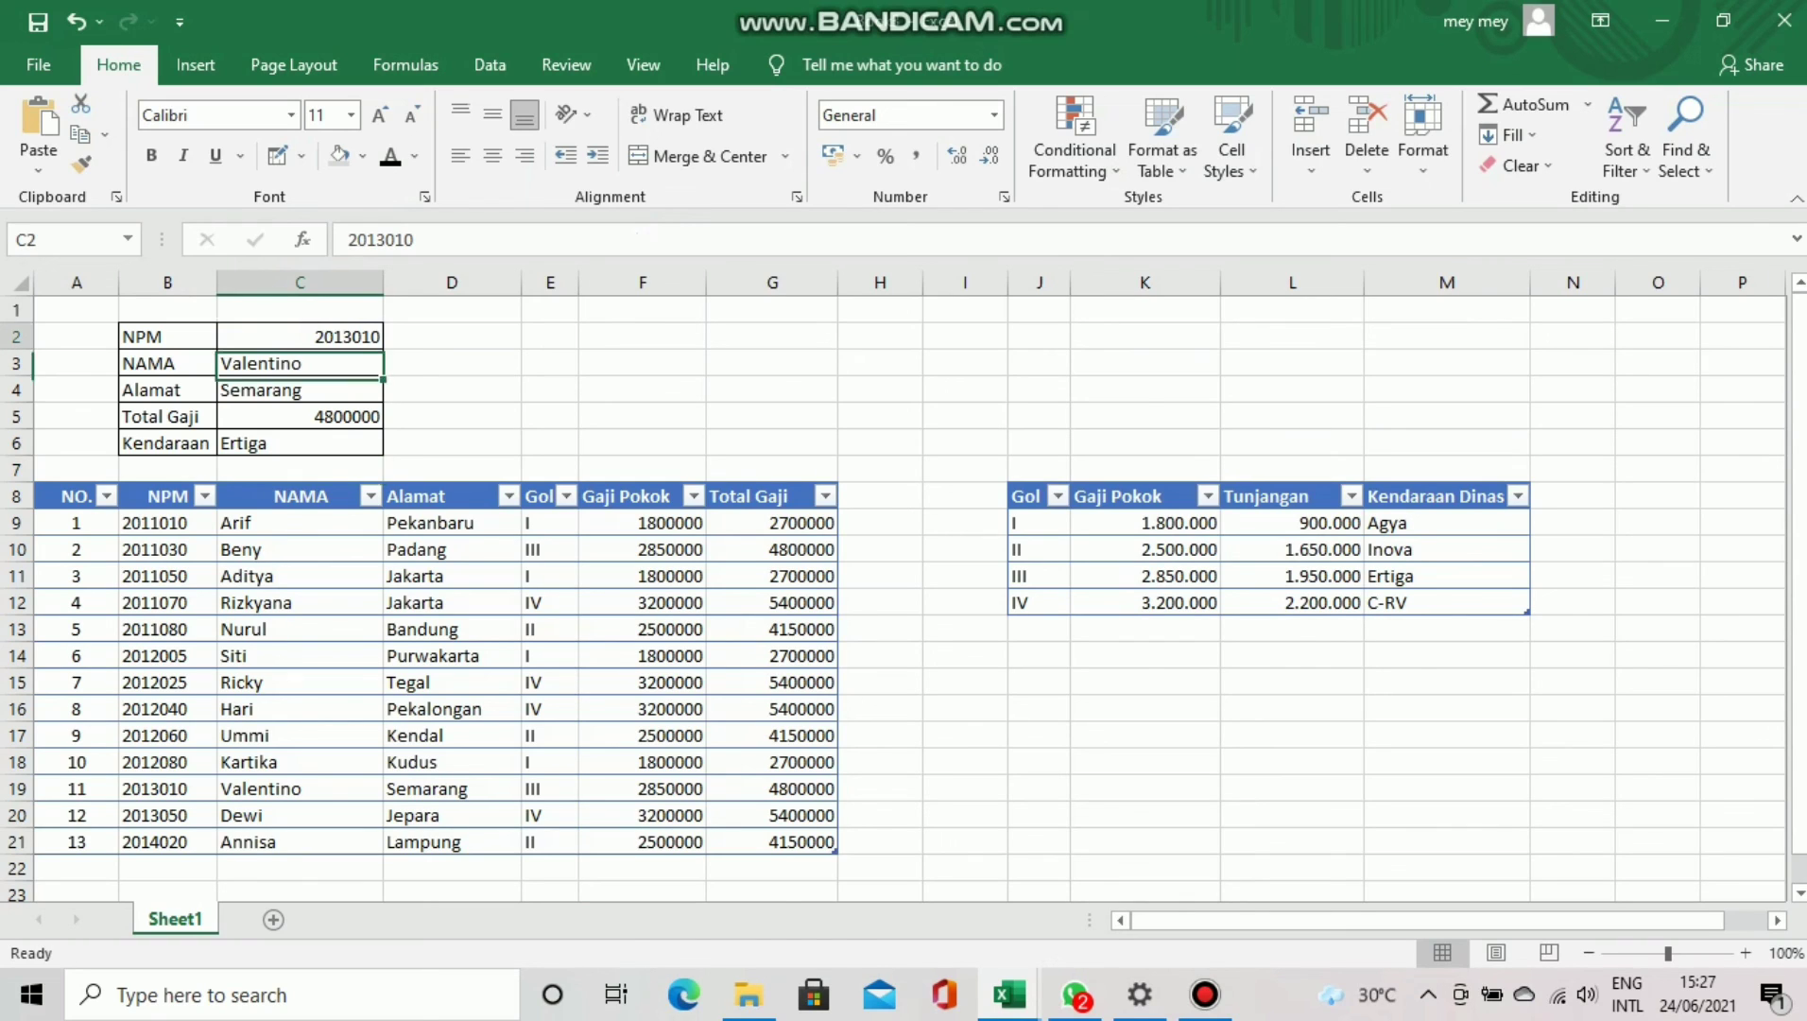
{"action": "key", "text": "F2"}
{"action": "key", "text": "BackSpace"}
{"action": "key", "text": "BackSpace"}
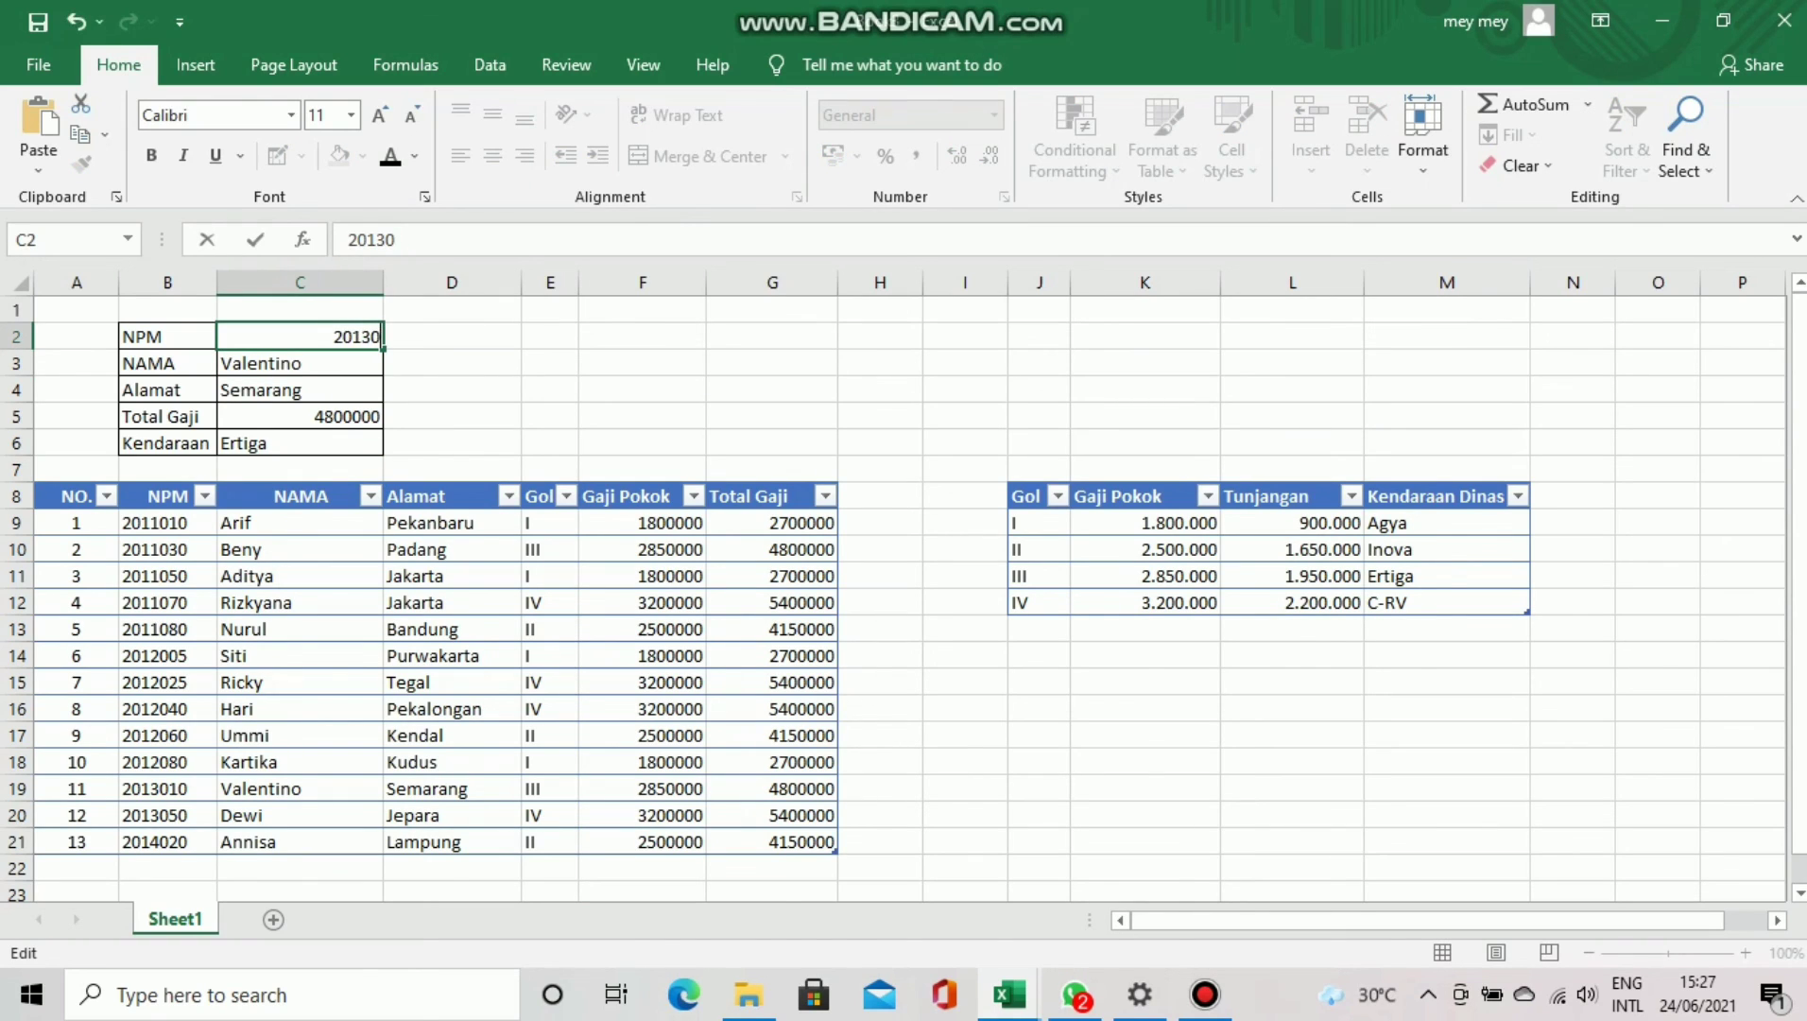
{"action": "key", "text": "BackSpace"}
{"action": "key", "text": "BackSpace"}
{"action": "key", "text": "BackSpace"}
{"action": "type", "text": "11080"}
{"action": "key", "text": "Return"}
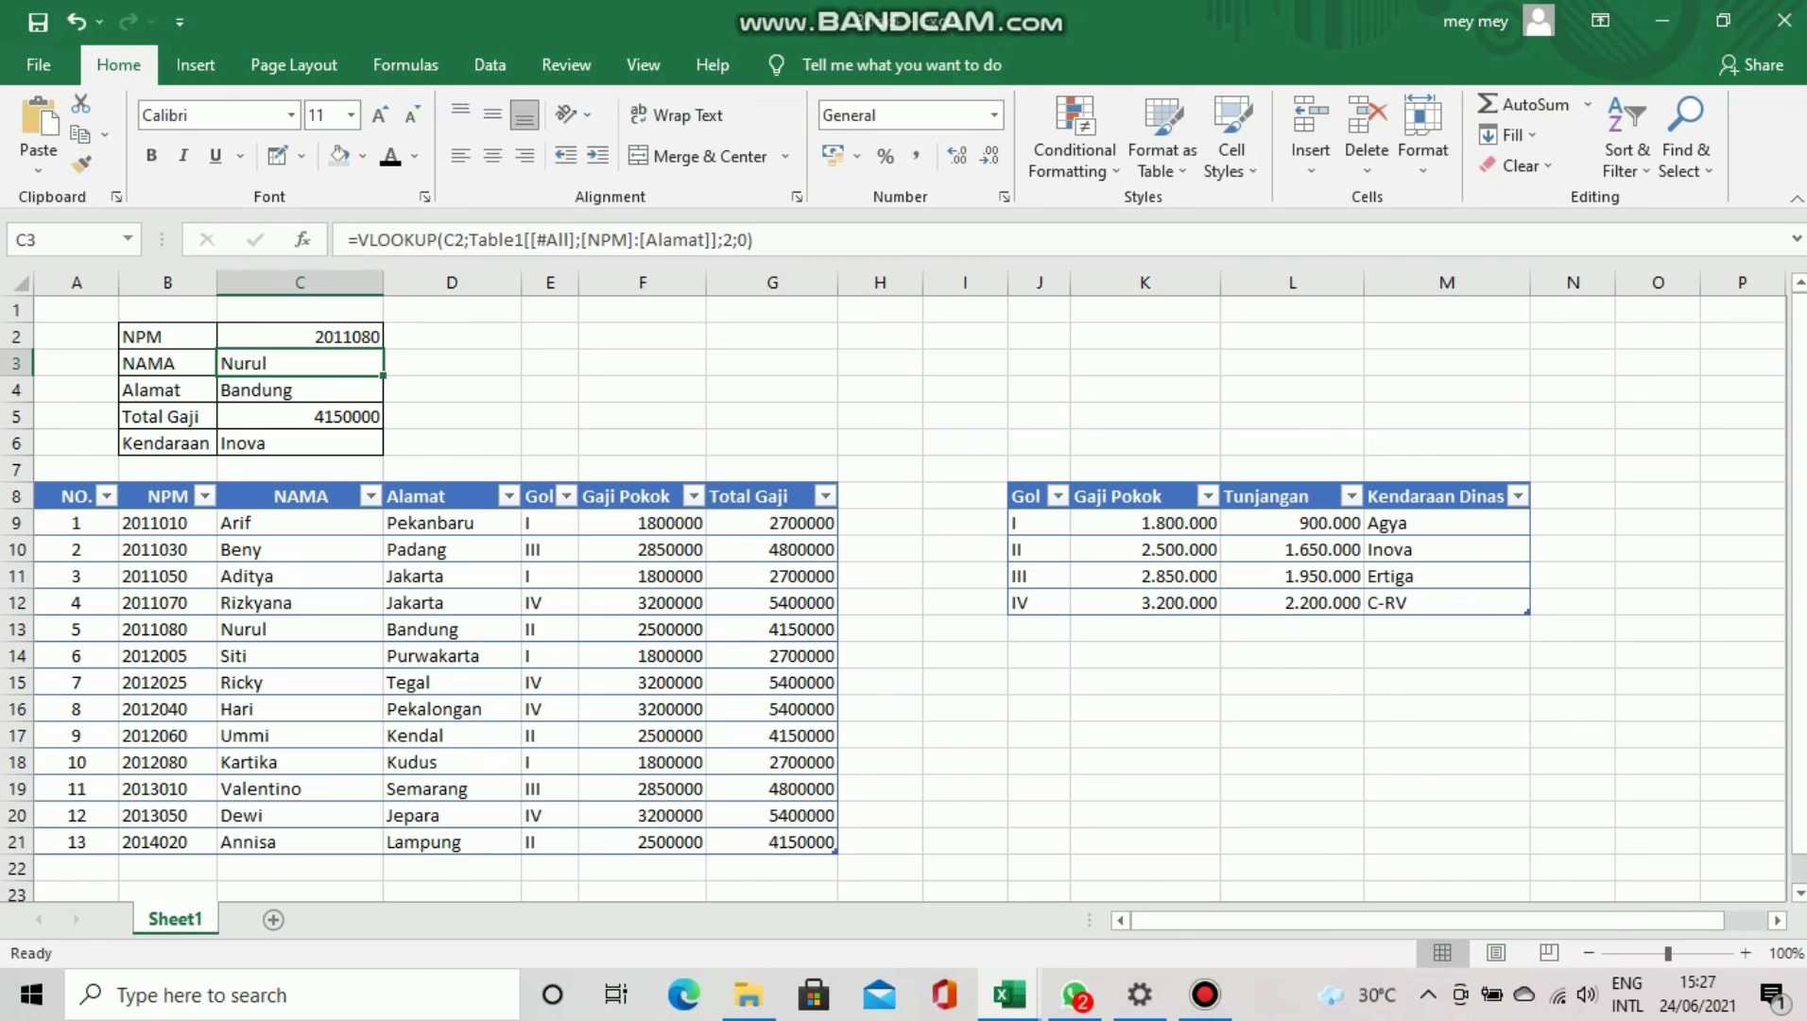
- Change the NPM in C2 to the one listed for entry NO. 4
{"action": "left_click", "coordinate": [300, 337]}
{"action": "double_click", "coordinate": [384, 339]}
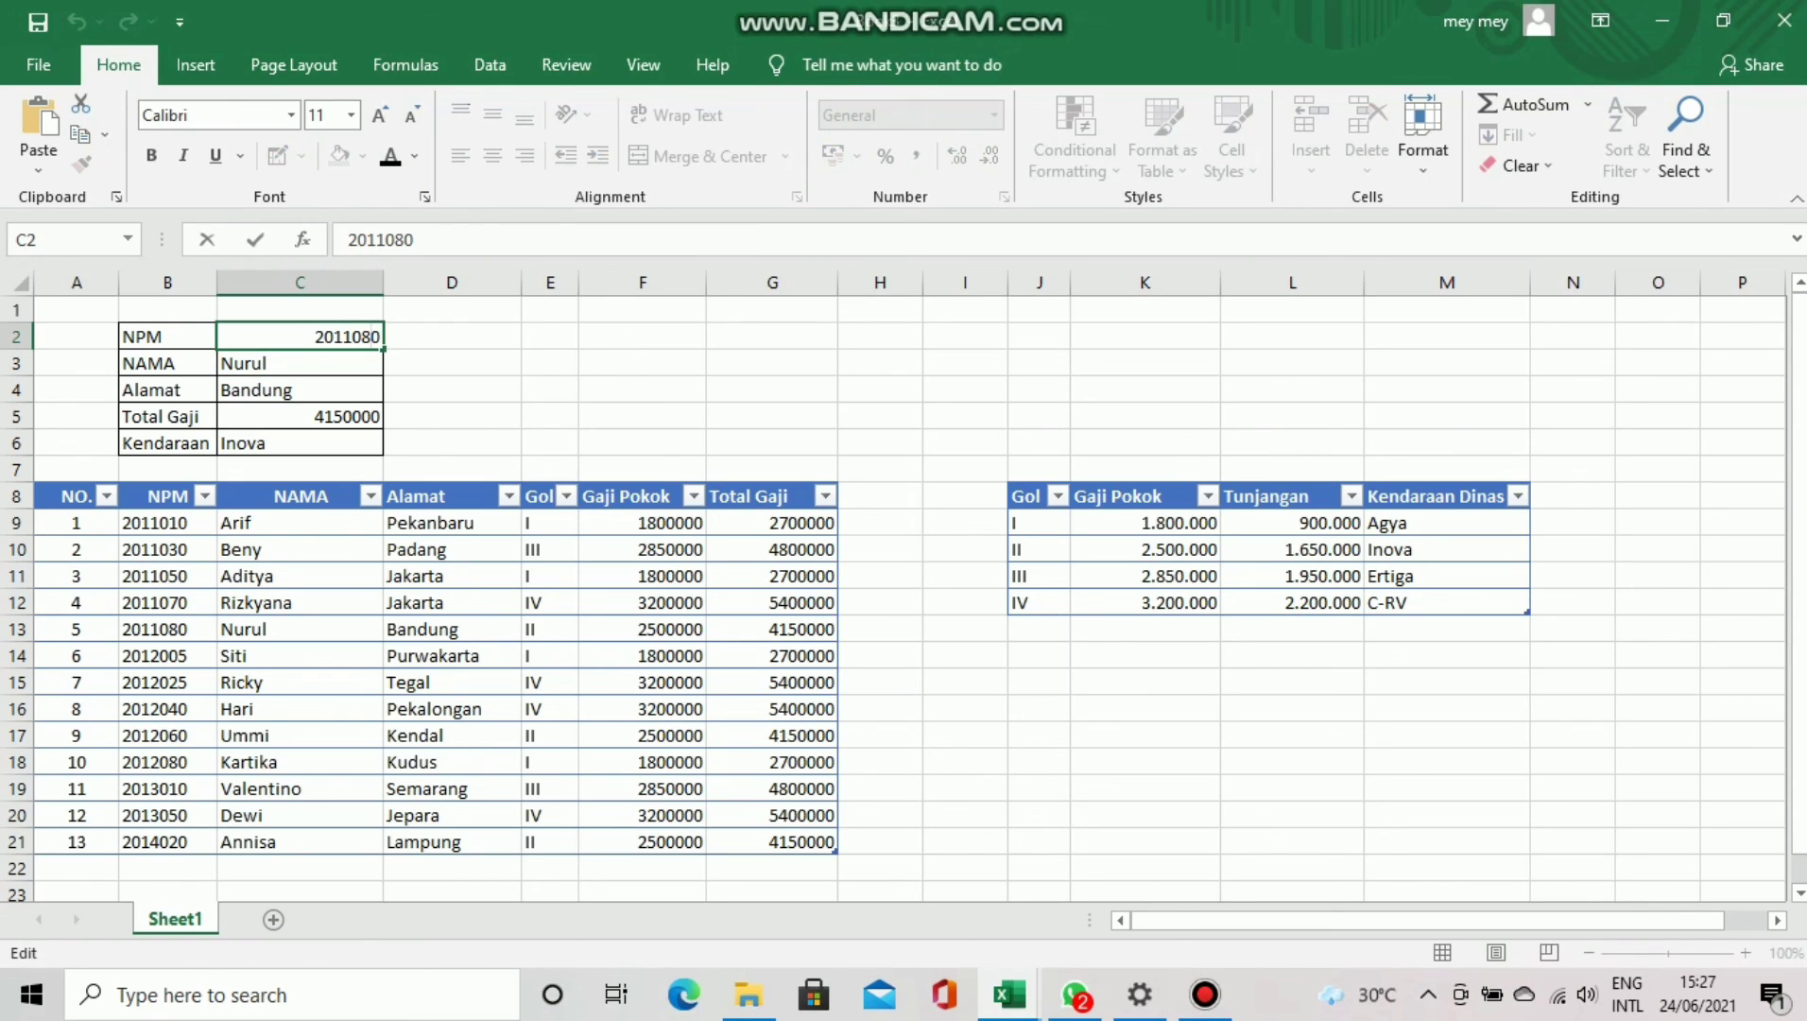
{"action": "key", "text": "BackSpace"}
{"action": "key", "text": "BackSpace"}
{"action": "key", "text": "BackSpace"}
{"action": "key", "text": "BackSpace"}
{"action": "type", "text": "1070"}
{"action": "key", "text": "Return"}
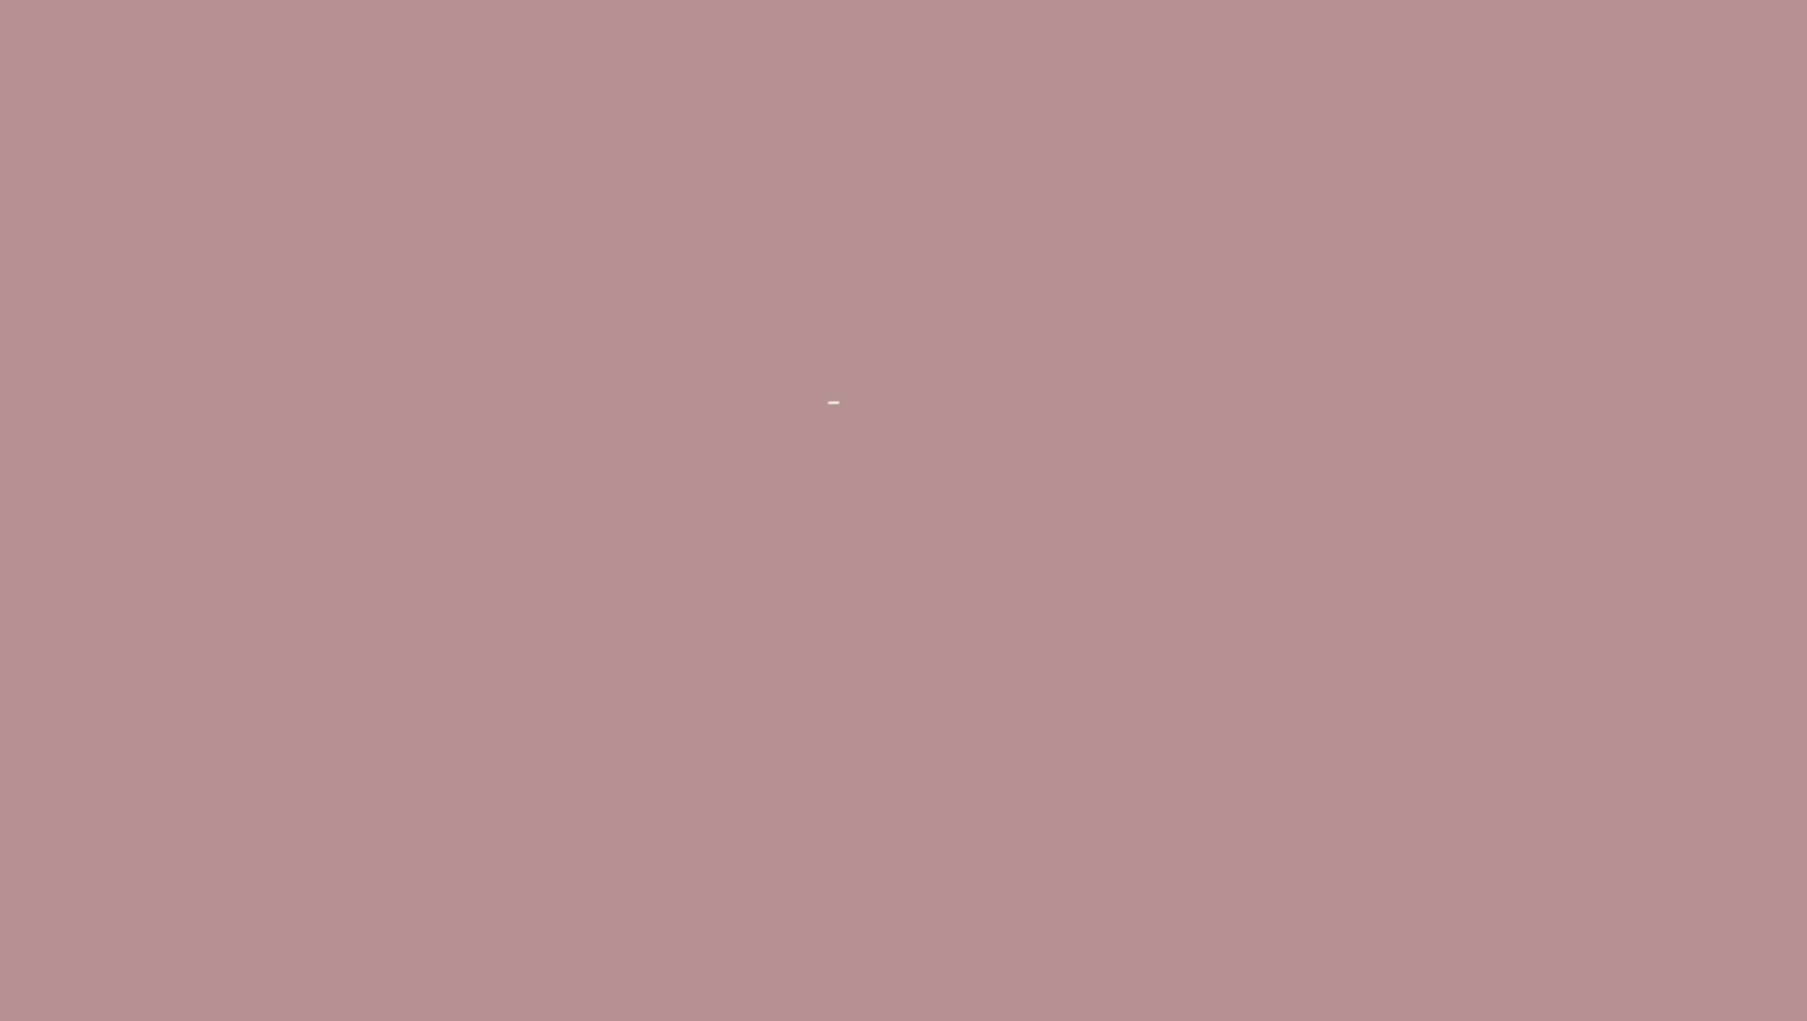